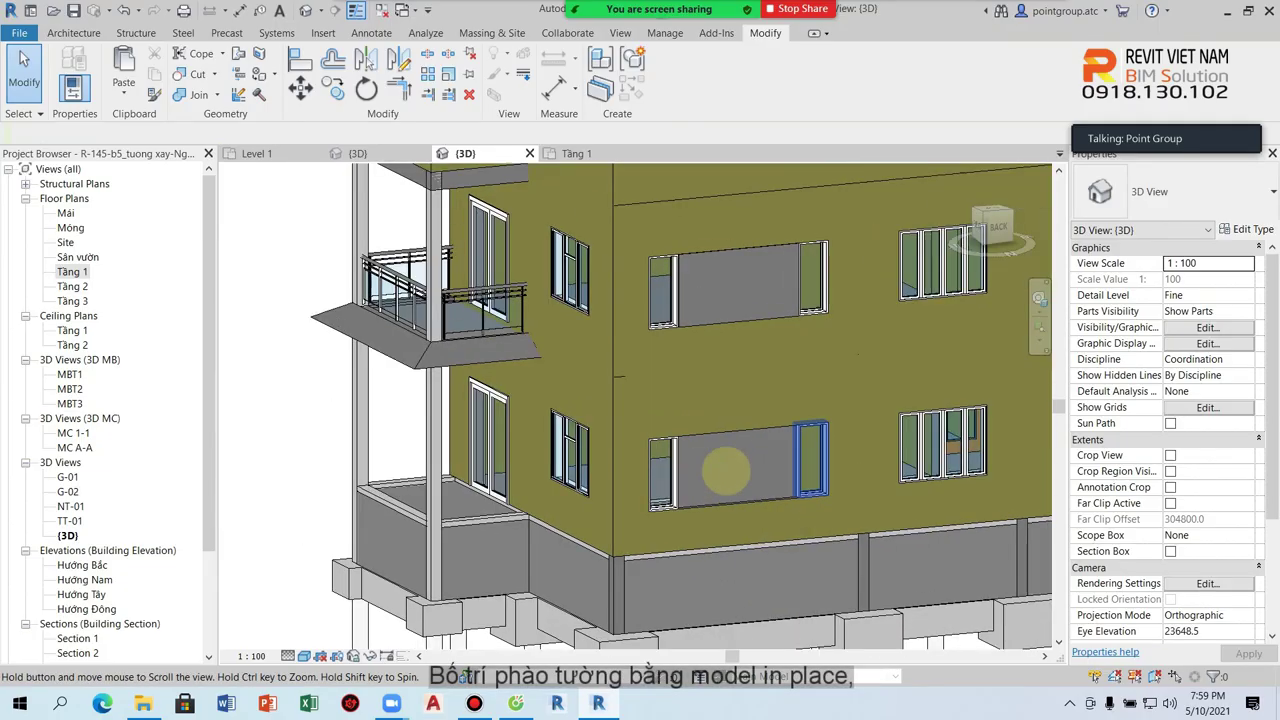
- Present the PowerPoint slide on model in place mouldings and void forms, then switch to Revit
{"action": "scroll", "coordinate": [726, 471], "scroll_direction": "up", "scroll_amount": 5}
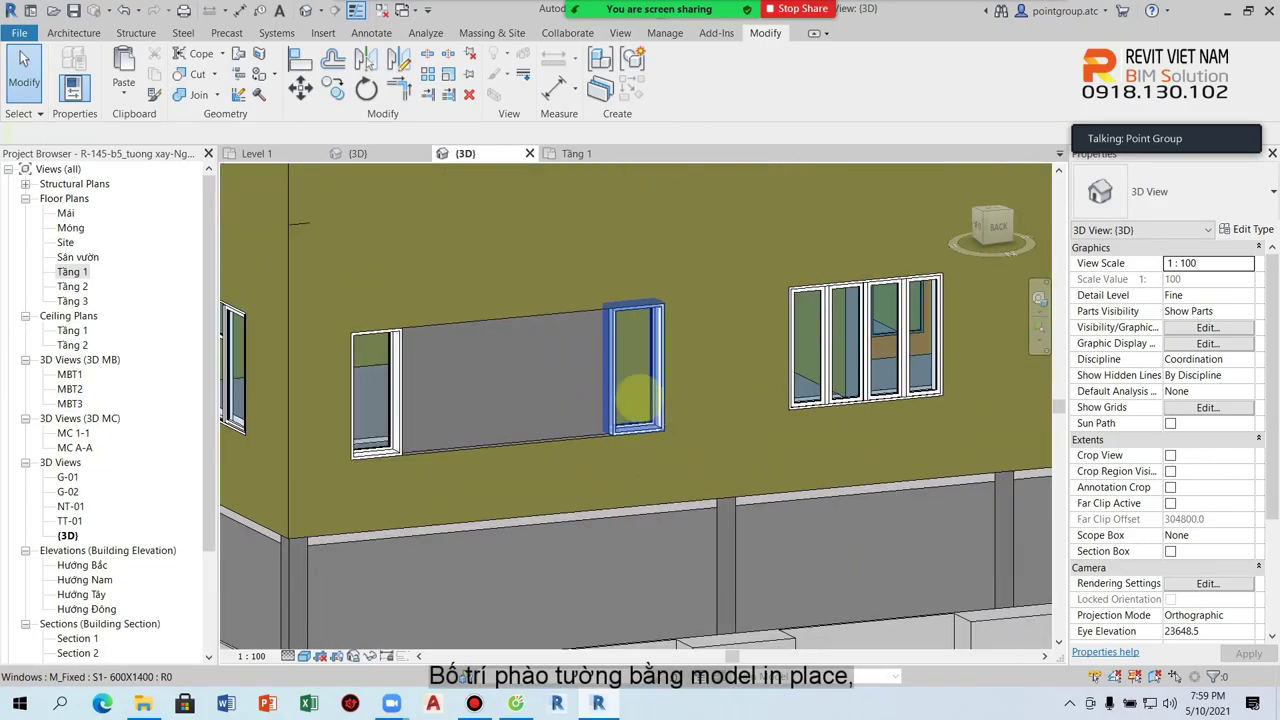
- Create a Model In-Place family in the Walls category named P11 for the windowed wall
{"action": "middle_click_drag", "start_coordinate": [466, 323], "coordinate": [554, 322]}
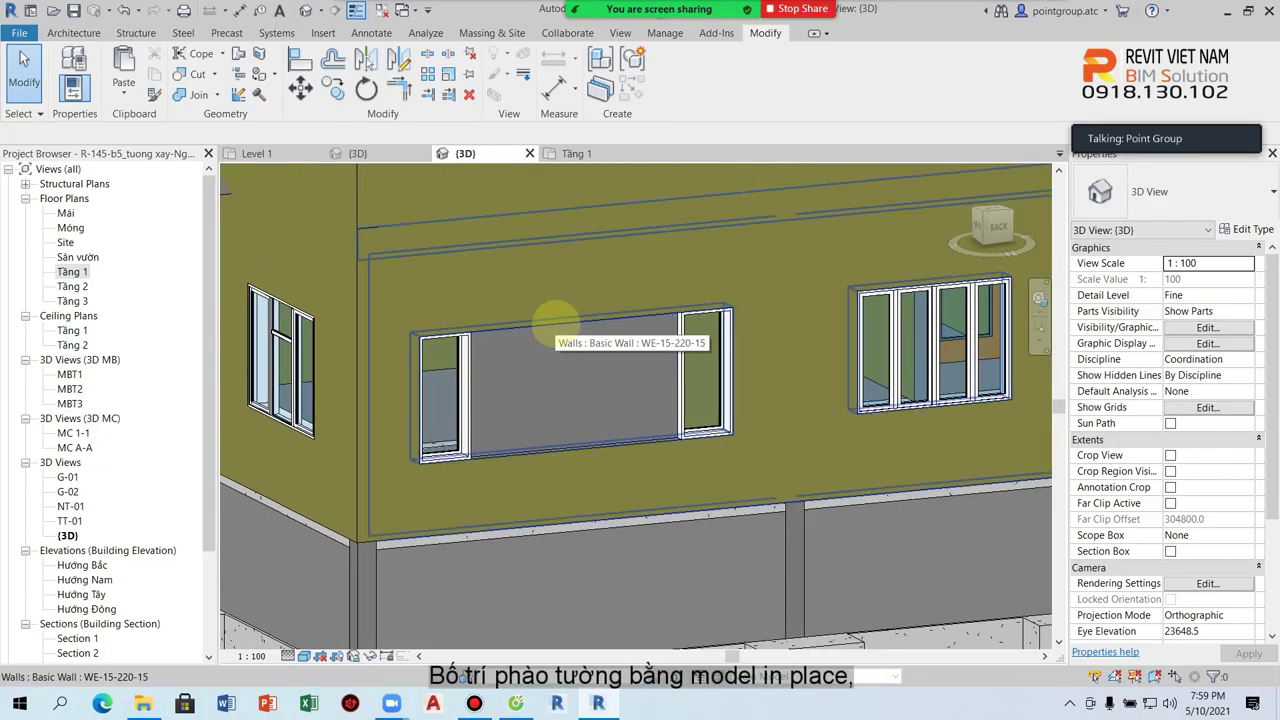
{"action": "left_click", "coordinate": [73, 32]}
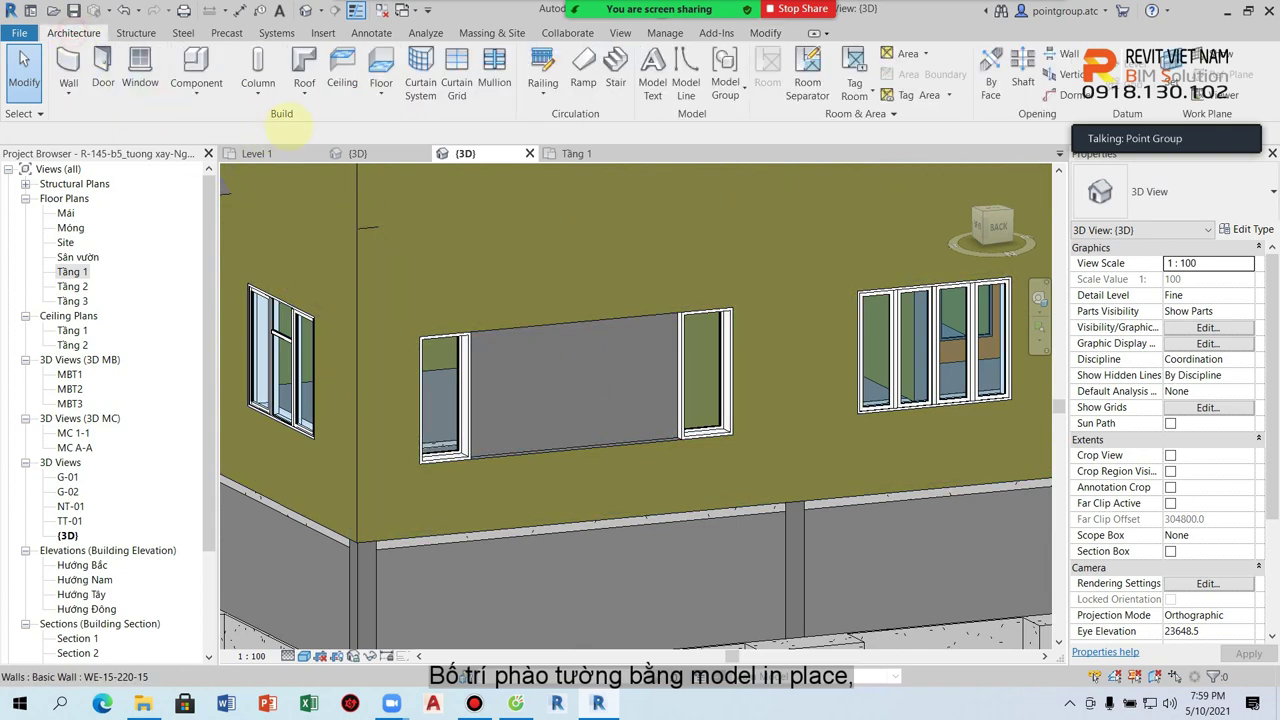
{"action": "left_click", "coordinate": [196, 92]}
{"action": "left_click", "coordinate": [175, 157]}
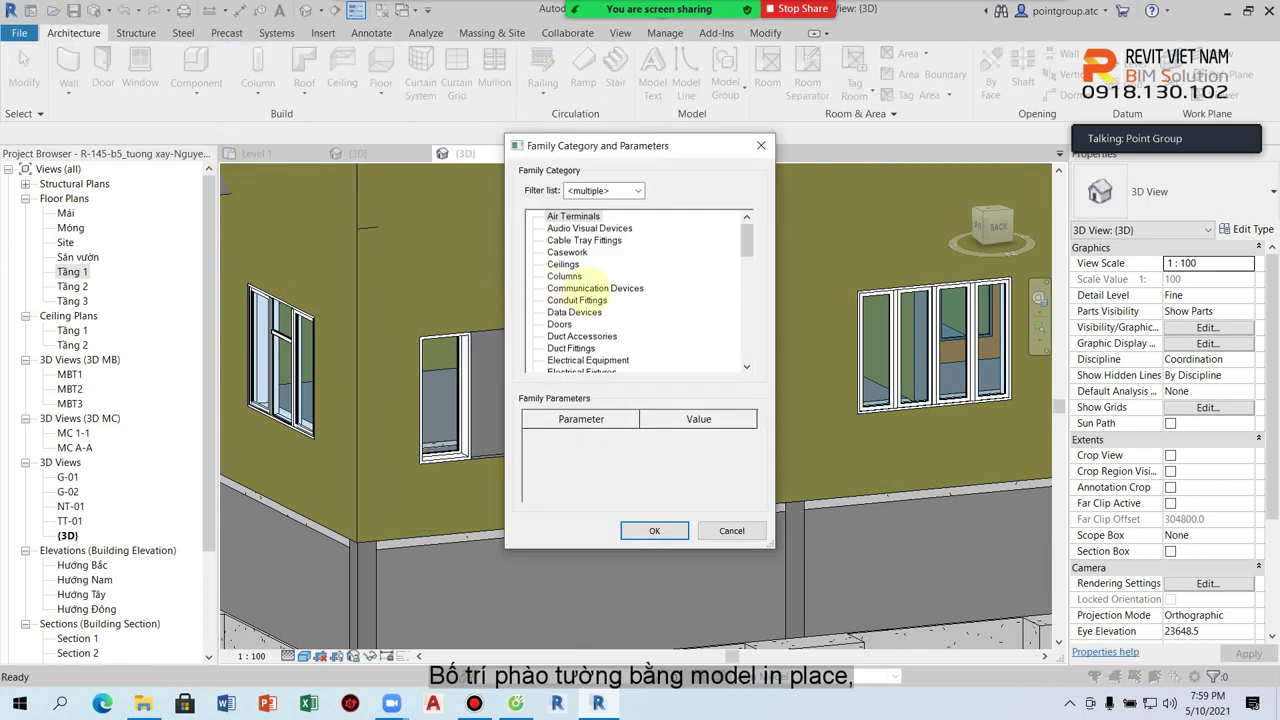
{"action": "mouse_move", "coordinate": [752, 258]}
{"action": "left_mouse_down"}
{"action": "mouse_move", "coordinate": [737, 337]}
{"action": "mouse_move", "coordinate": [560, 335]}
{"action": "left_mouse_up"}
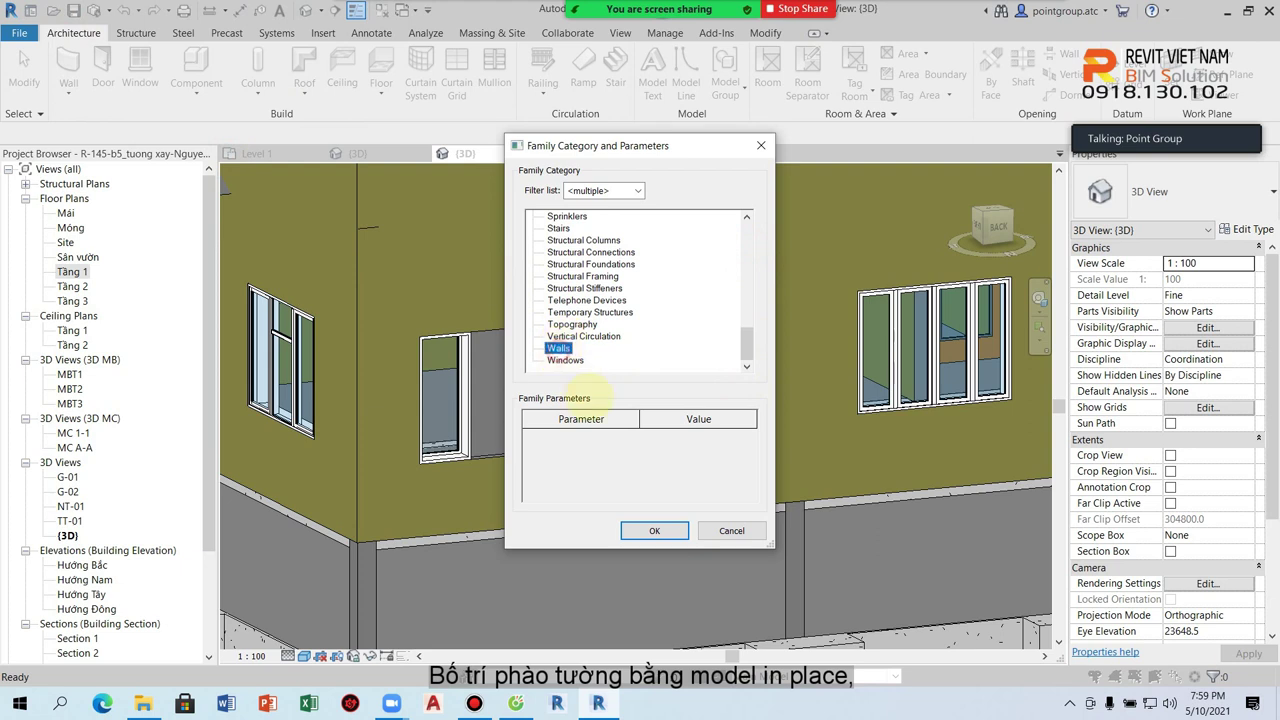
{"action": "left_click", "coordinate": [637, 532]}
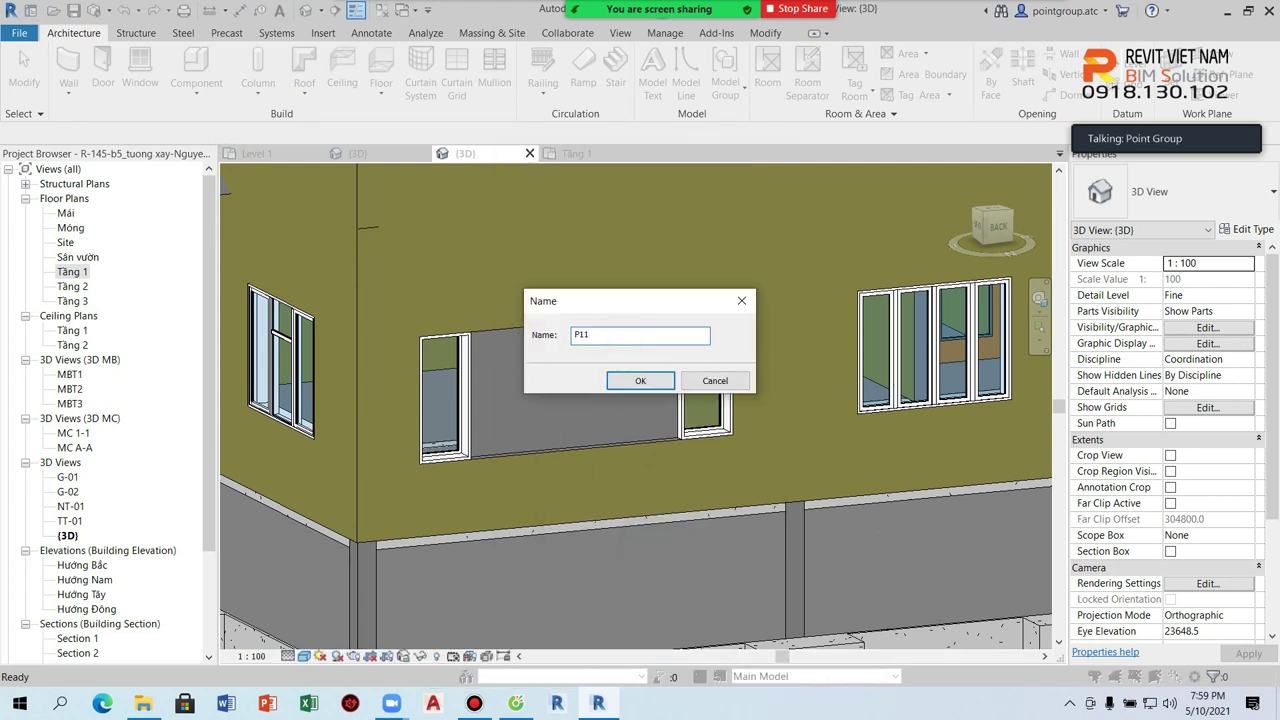
{"action": "left_click", "coordinate": [640, 380]}
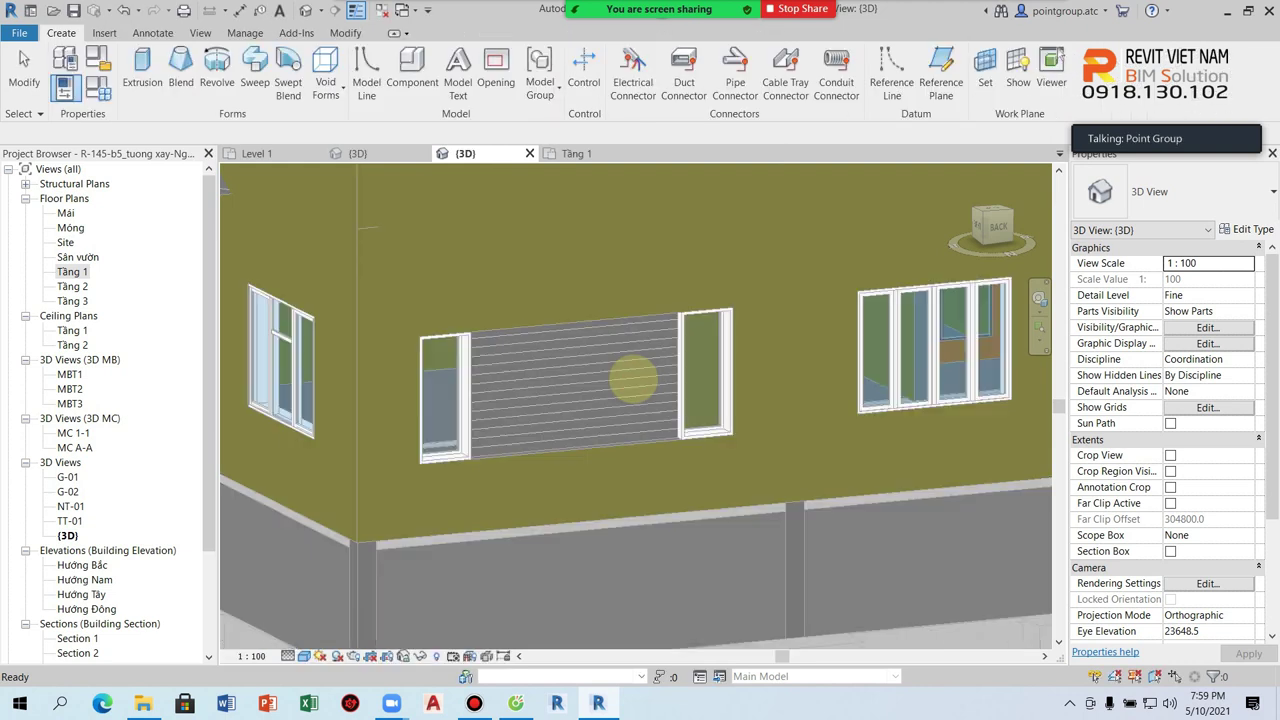
- Start a sweep and try picking the wall's top edge as its path
{"action": "left_click", "coordinate": [255, 68]}
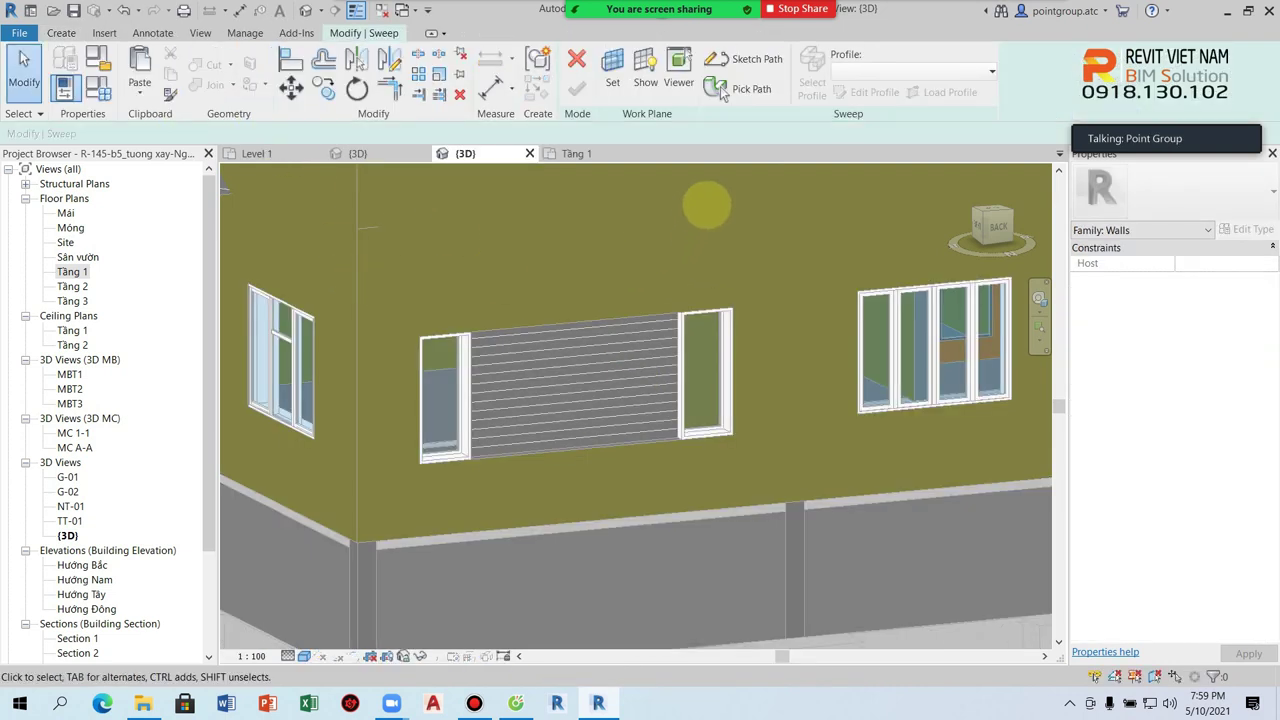
{"action": "left_click", "coordinate": [735, 88]}
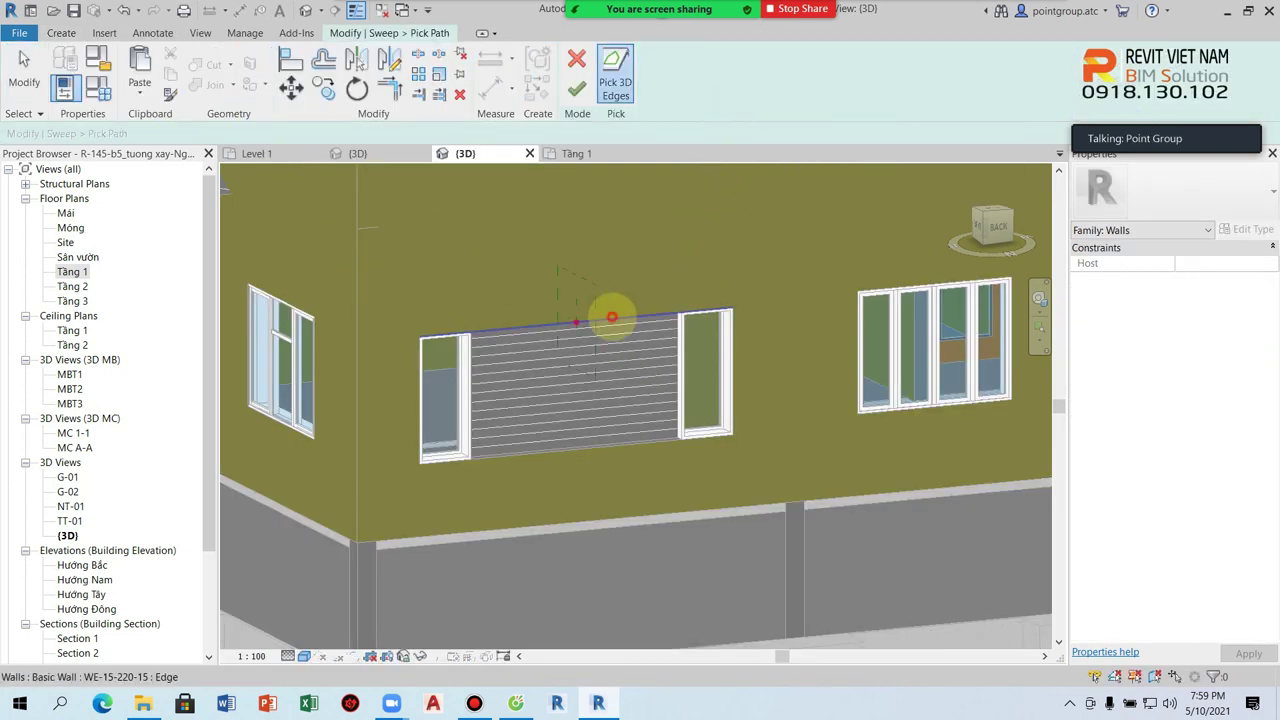
{"action": "left_click", "coordinate": [612, 317]}
{"action": "scroll", "coordinate": [418, 380], "scroll_direction": "up", "scroll_amount": 3}
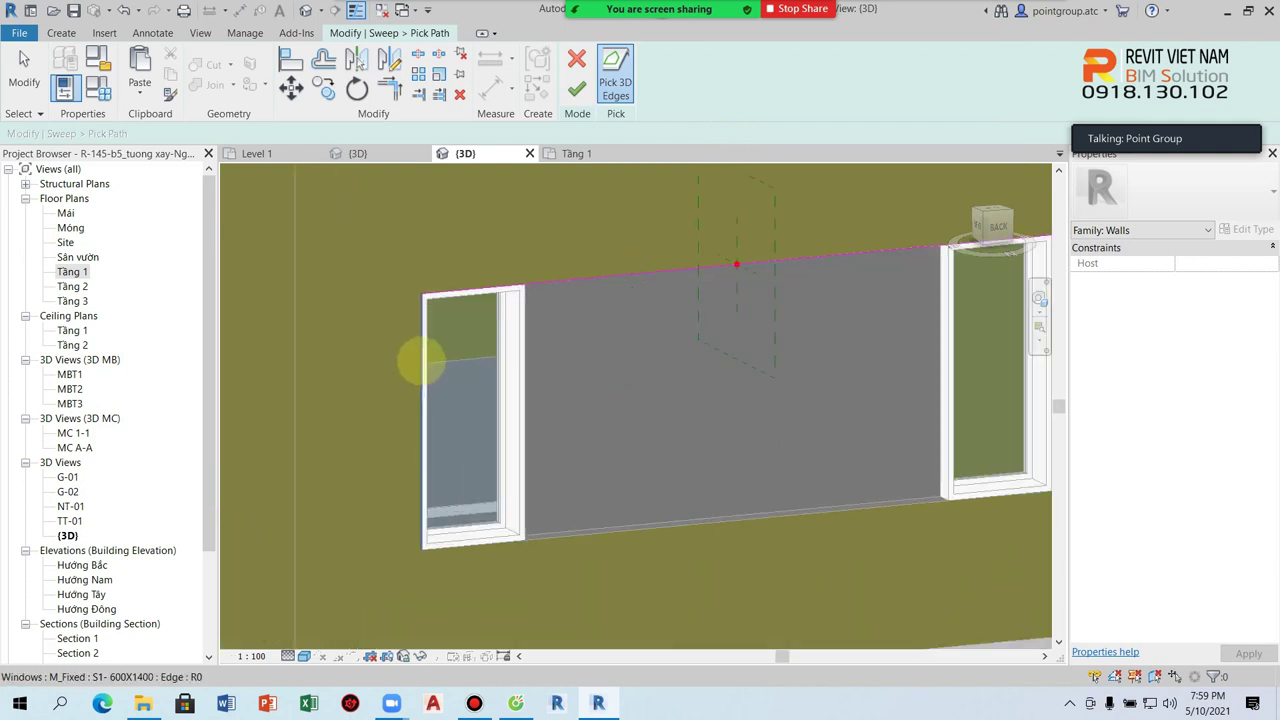
{"action": "scroll", "coordinate": [594, 538], "scroll_direction": "down", "scroll_amount": 2}
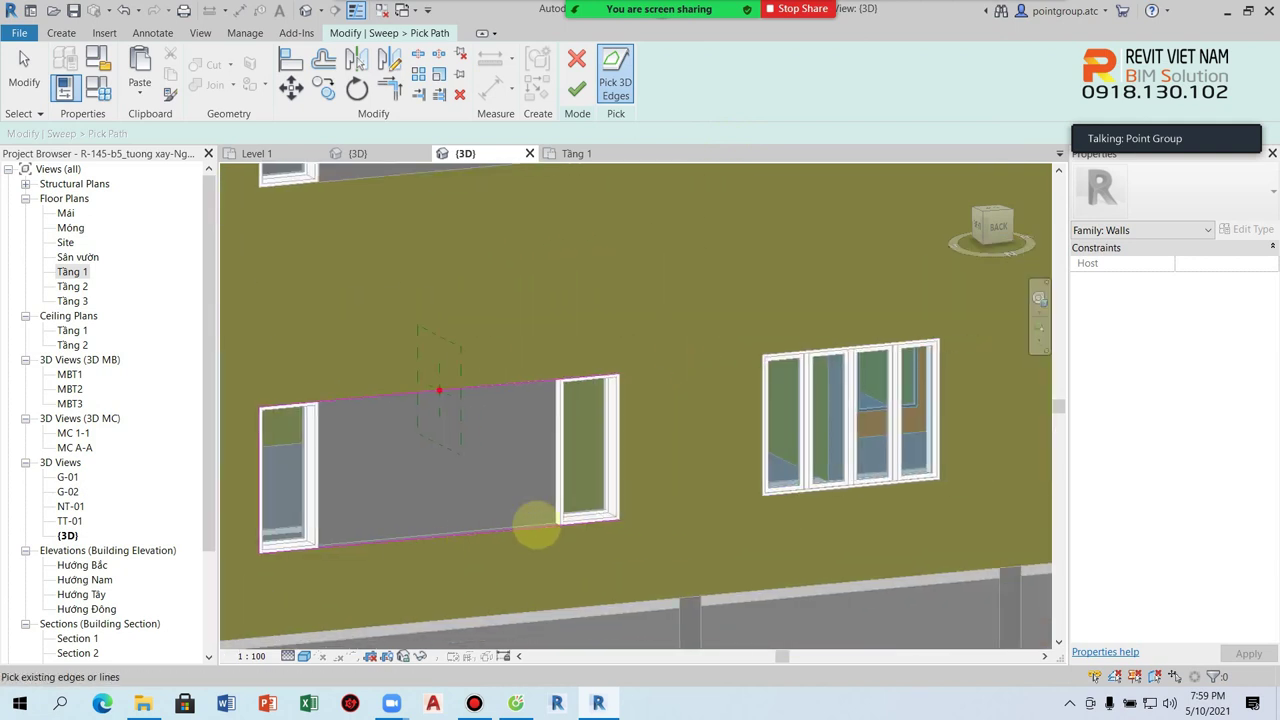
{"action": "scroll", "coordinate": [624, 418], "scroll_direction": "up", "scroll_amount": 3}
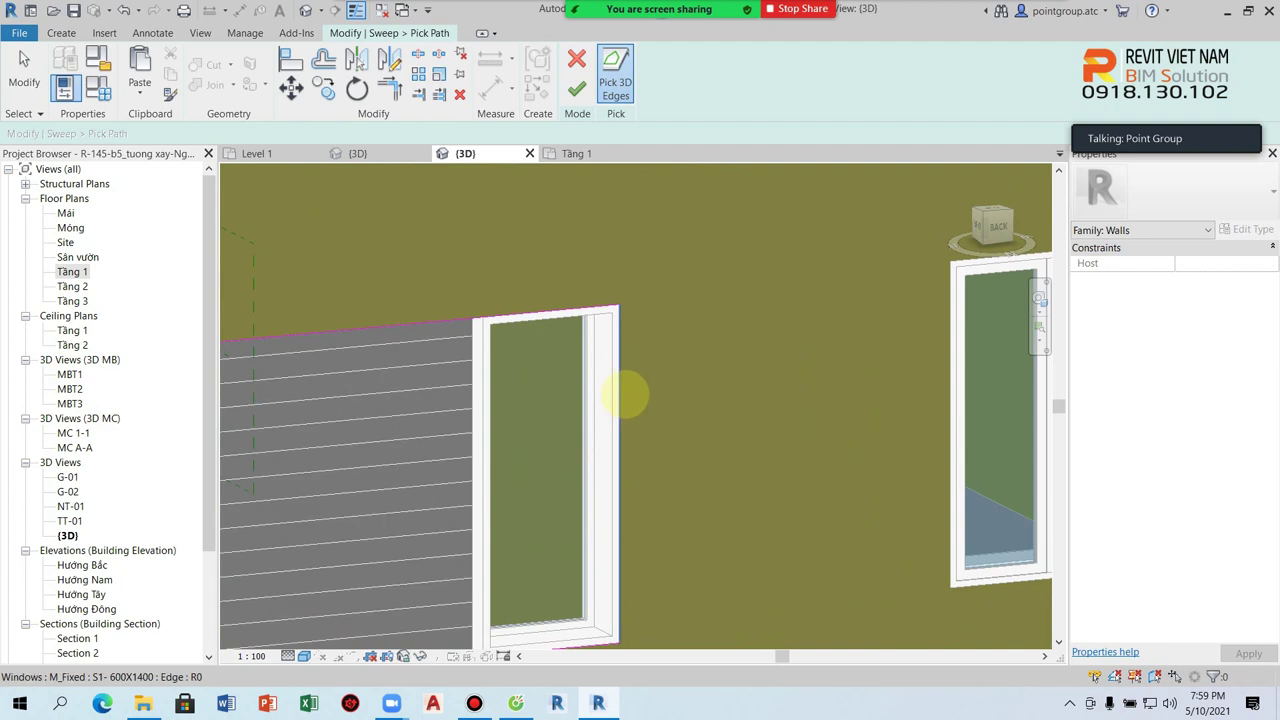
{"action": "scroll", "coordinate": [622, 392], "scroll_direction": "down", "scroll_amount": 2}
{"action": "key", "text": "Escape"}
{"action": "scroll", "coordinate": [640, 400], "scroll_direction": "down", "scroll_amount": 2}
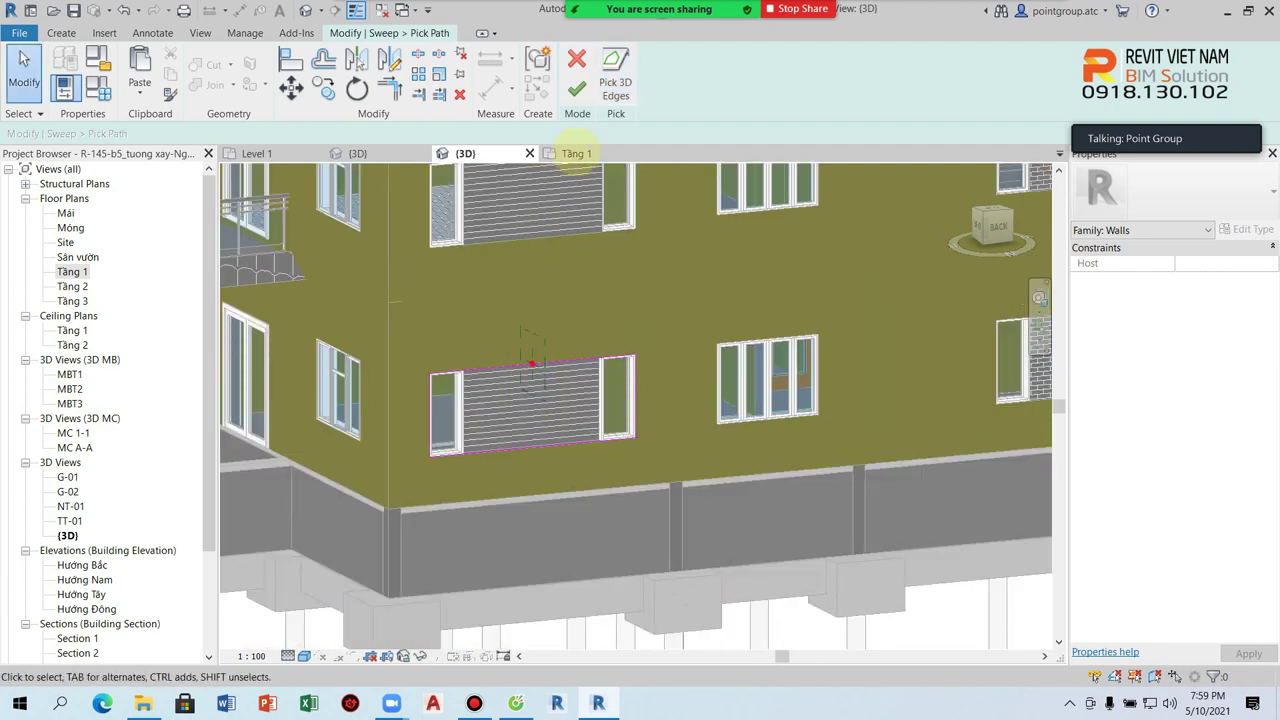
{"action": "scroll", "coordinate": [557, 366], "scroll_direction": "up", "scroll_amount": 2}
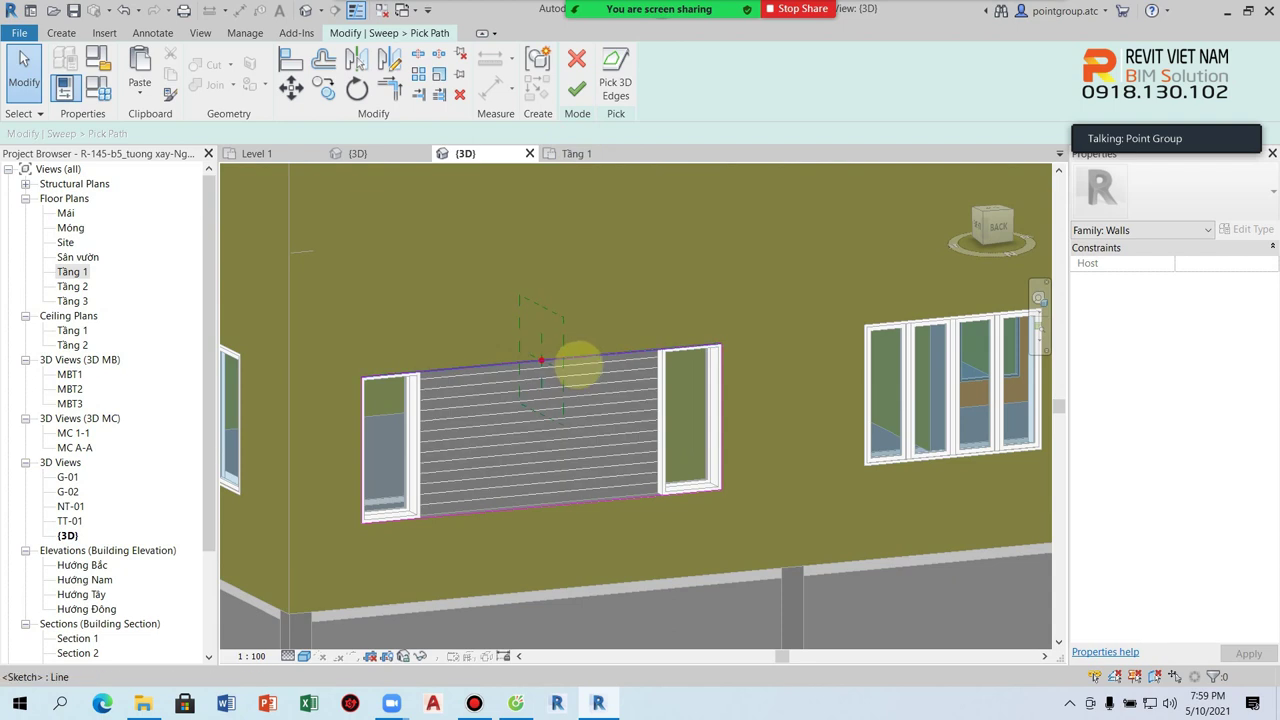
{"action": "scroll", "coordinate": [578, 366], "scroll_direction": "up", "scroll_amount": 3}
{"action": "scroll", "coordinate": [586, 363], "scroll_direction": "down", "scroll_amount": 1}
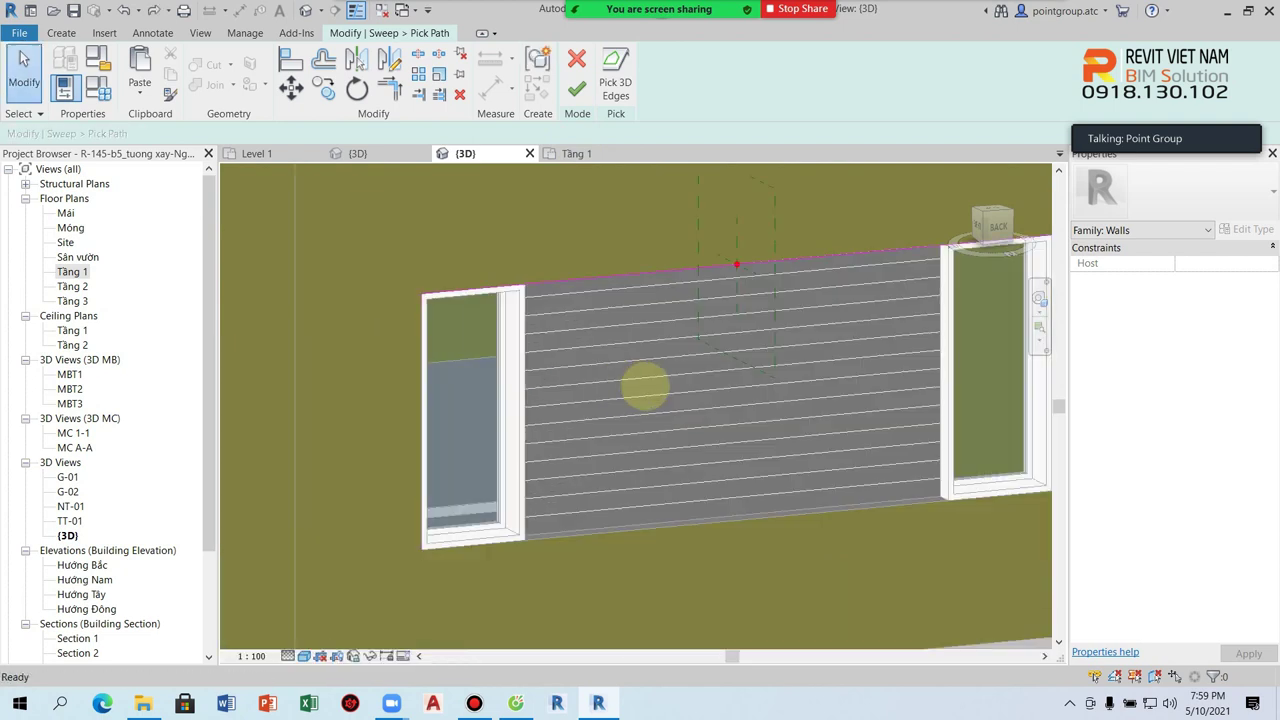
{"action": "scroll", "coordinate": [640, 380], "scroll_direction": "down", "scroll_amount": 2}
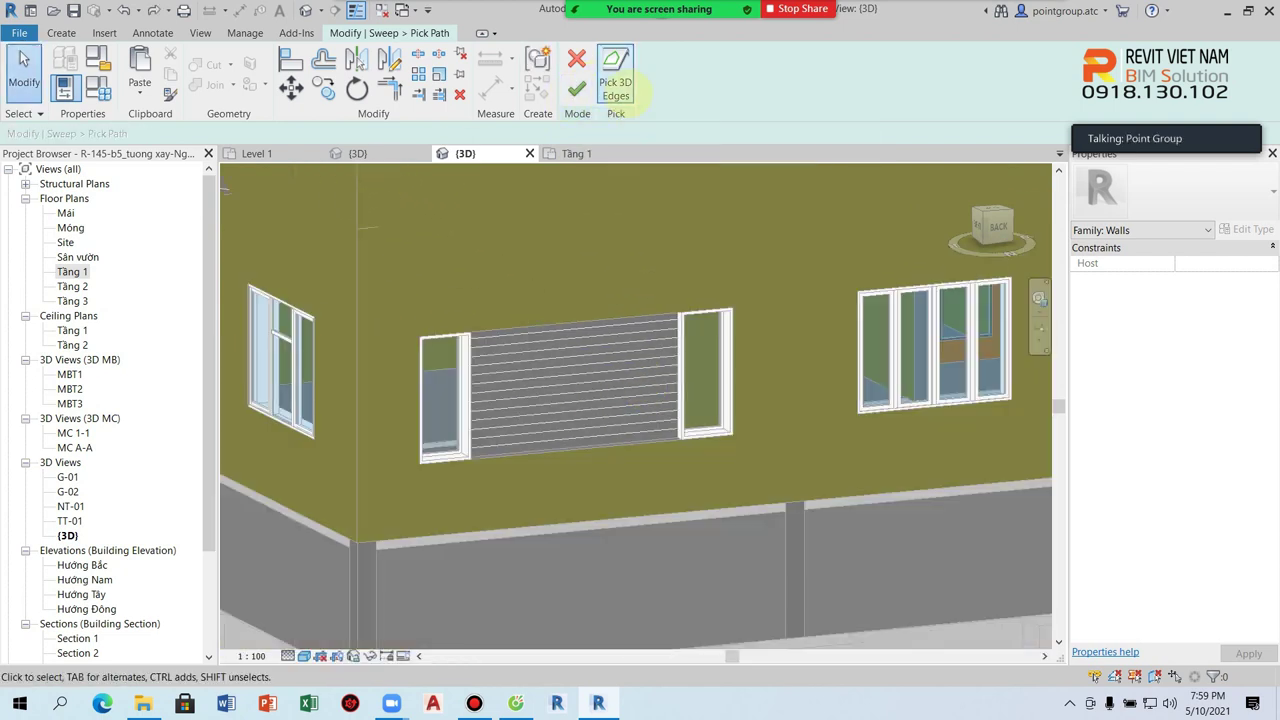
- Pick the louvred opening's top and bottom 3D edges as the sweep path and finish it
{"action": "left_click", "coordinate": [614, 94]}
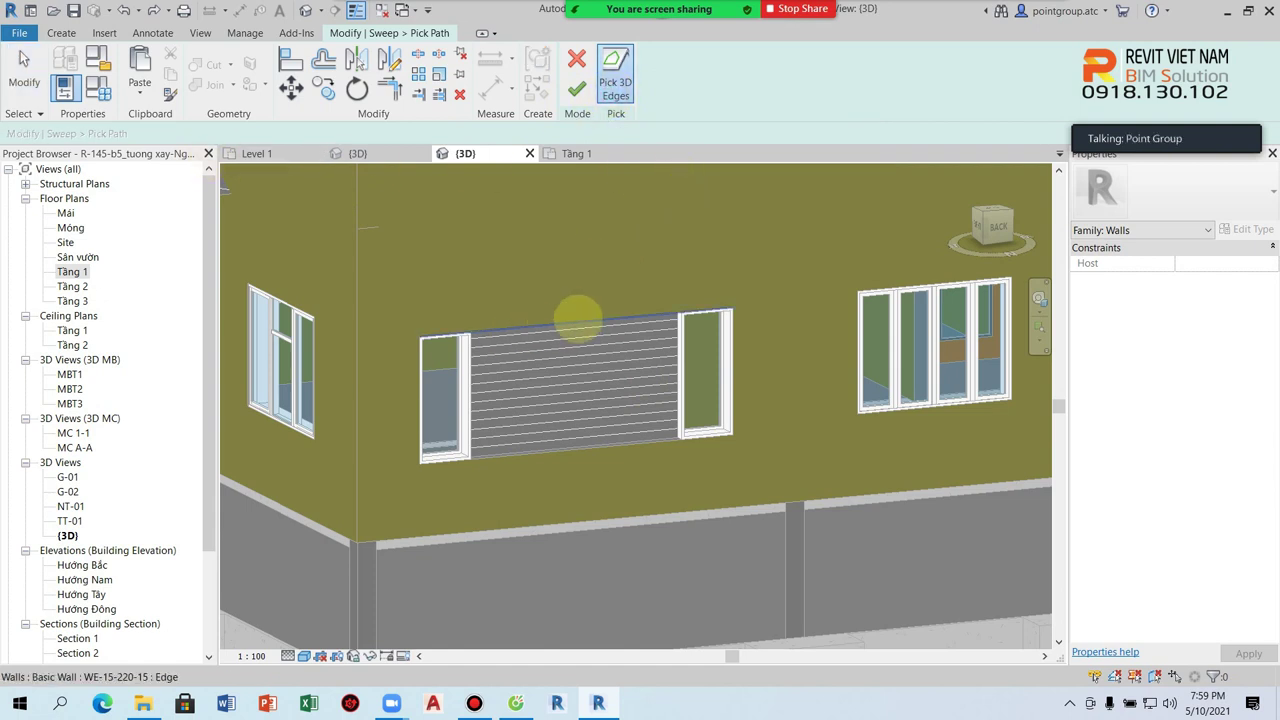
{"action": "left_click", "coordinate": [484, 334]}
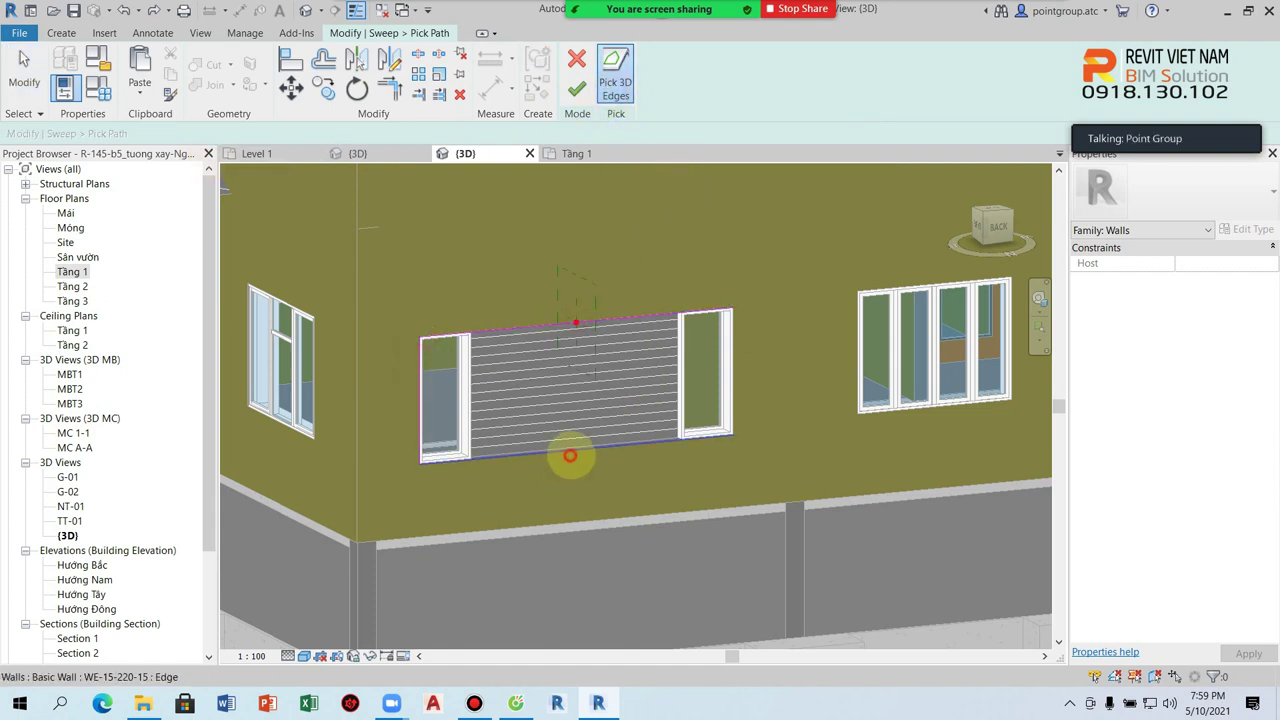
{"action": "left_click", "coordinate": [569, 456]}
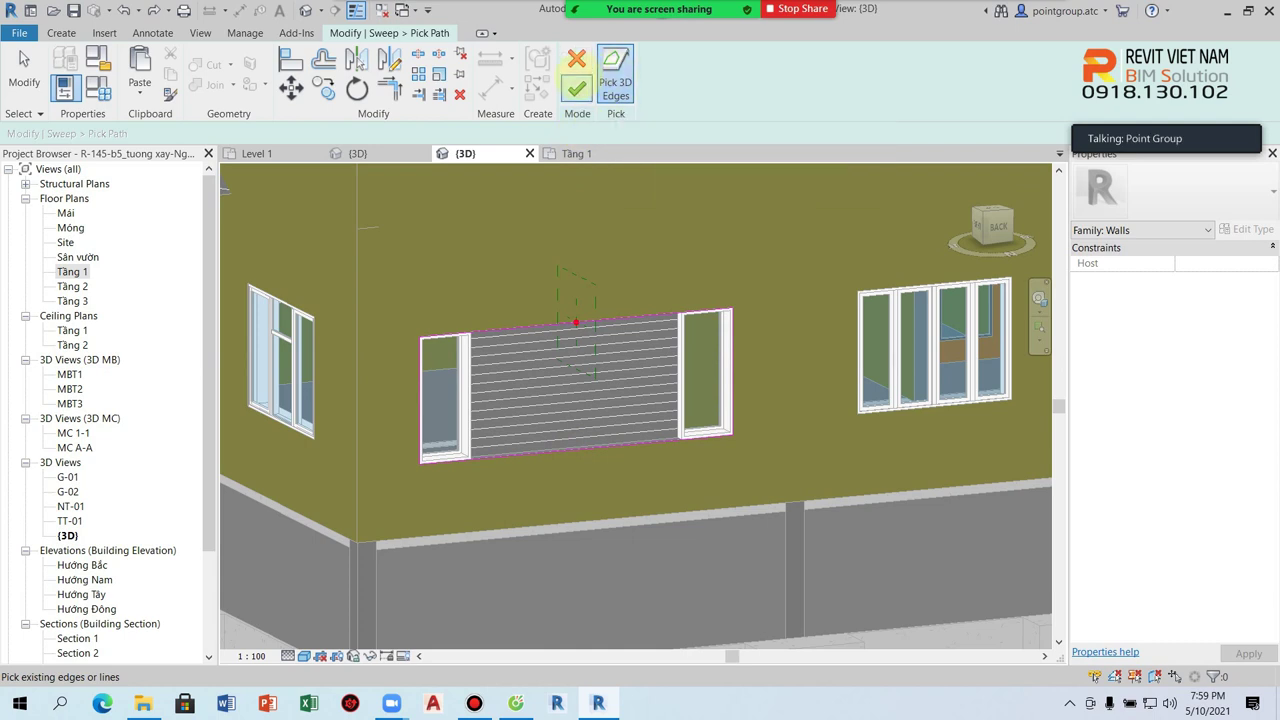
{"action": "left_click", "coordinate": [577, 88]}
{"action": "scroll", "coordinate": [596, 298], "scroll_direction": "up", "scroll_amount": 2}
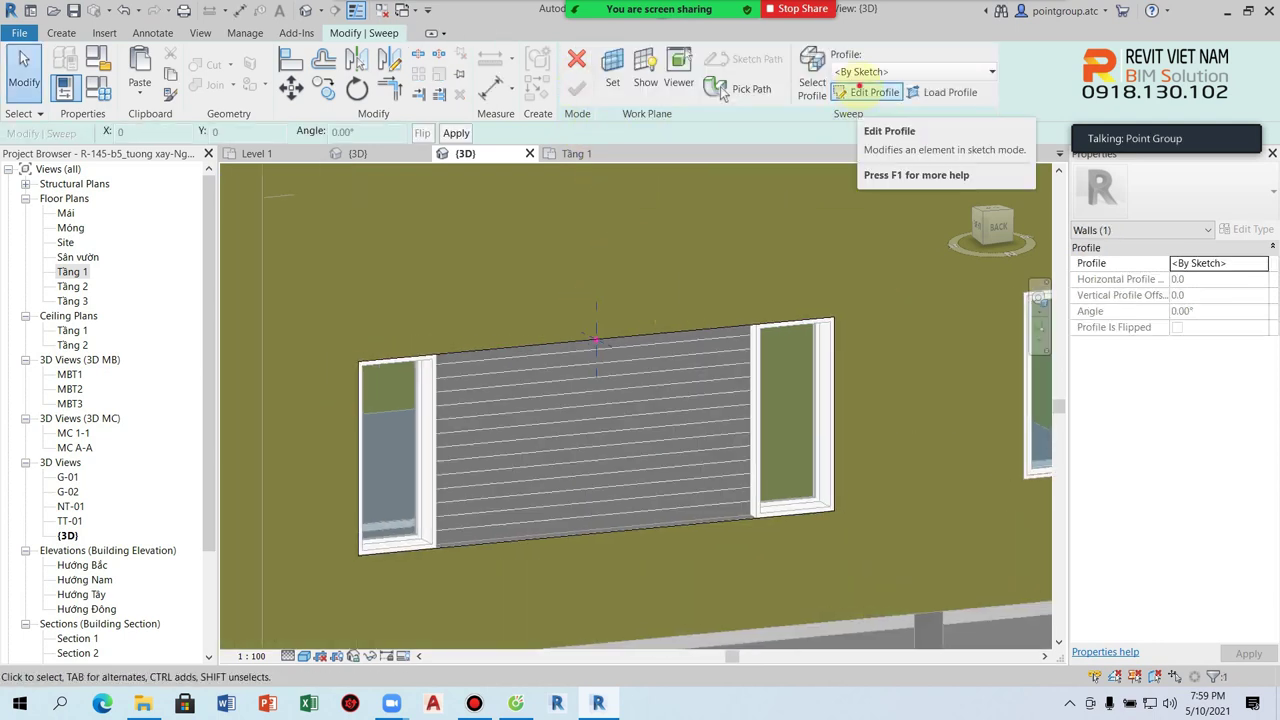
- Sketch a small closed rectangular sweep profile with lines at the path's reference point
{"action": "left_click", "coordinate": [861, 92]}
{"action": "scroll", "coordinate": [637, 306], "scroll_direction": "up", "scroll_amount": 3}
{"action": "key", "text": "l"}
{"action": "key", "text": "i"}
{"action": "left_click", "coordinate": [596, 355]}
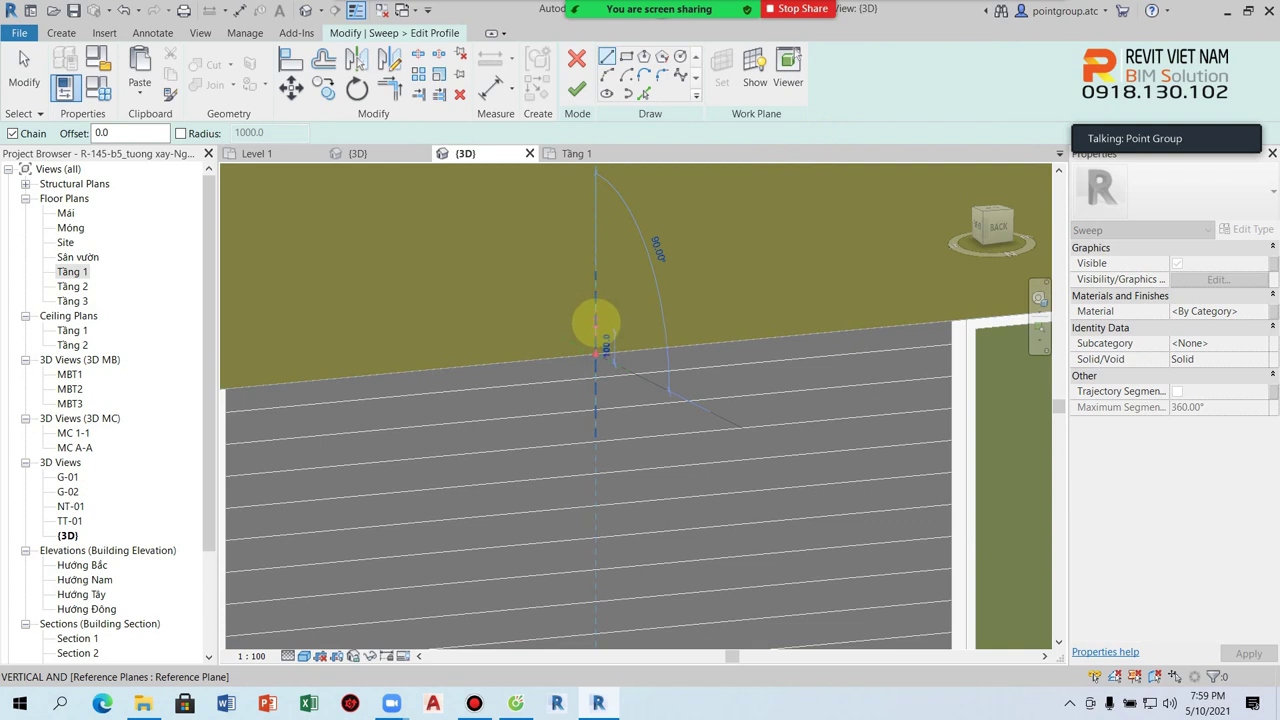
{"action": "left_click", "coordinate": [596, 322]}
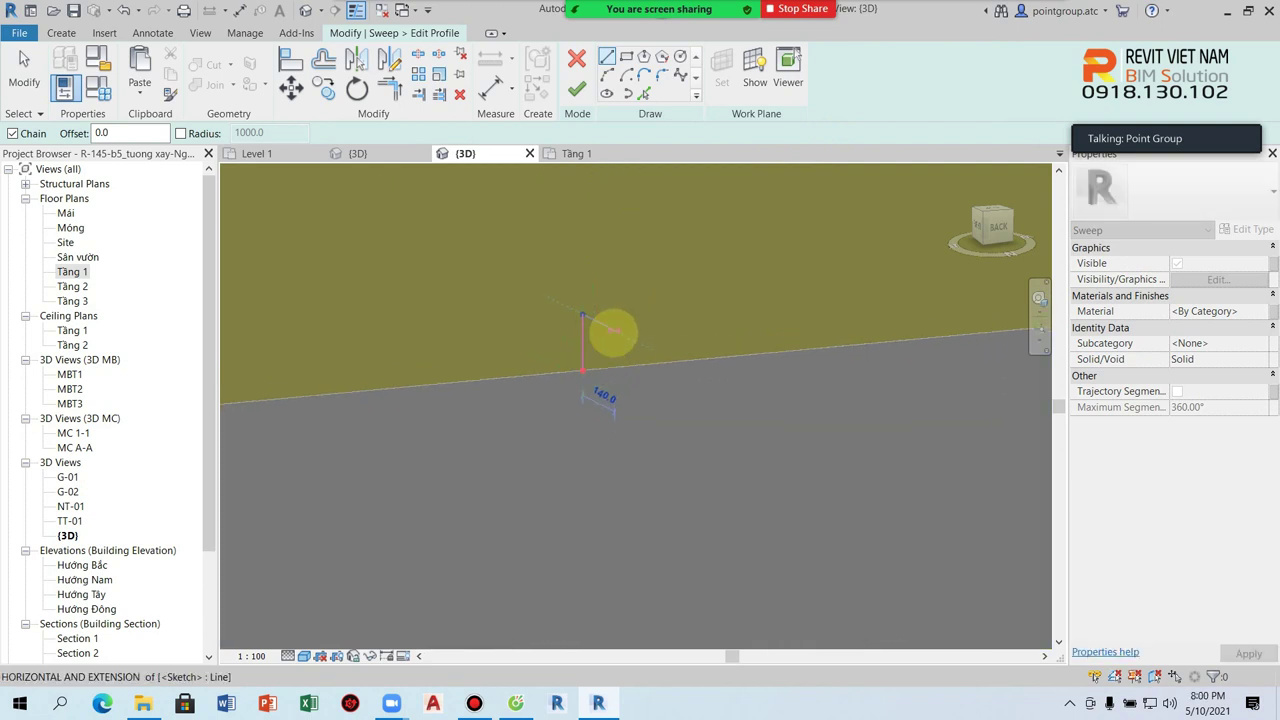
{"action": "middle_click_drag", "start_coordinate": [614, 330], "coordinate": [599, 322], "text": "shift"}
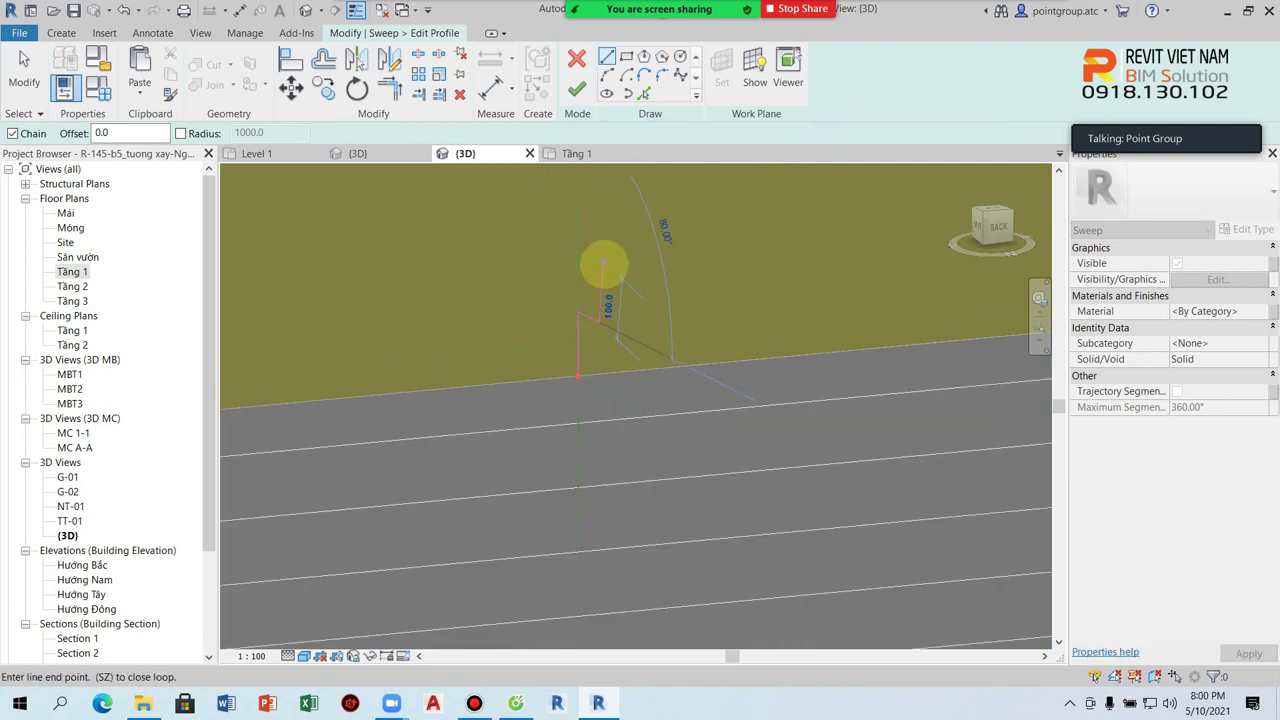
{"action": "left_click", "coordinate": [598, 258]}
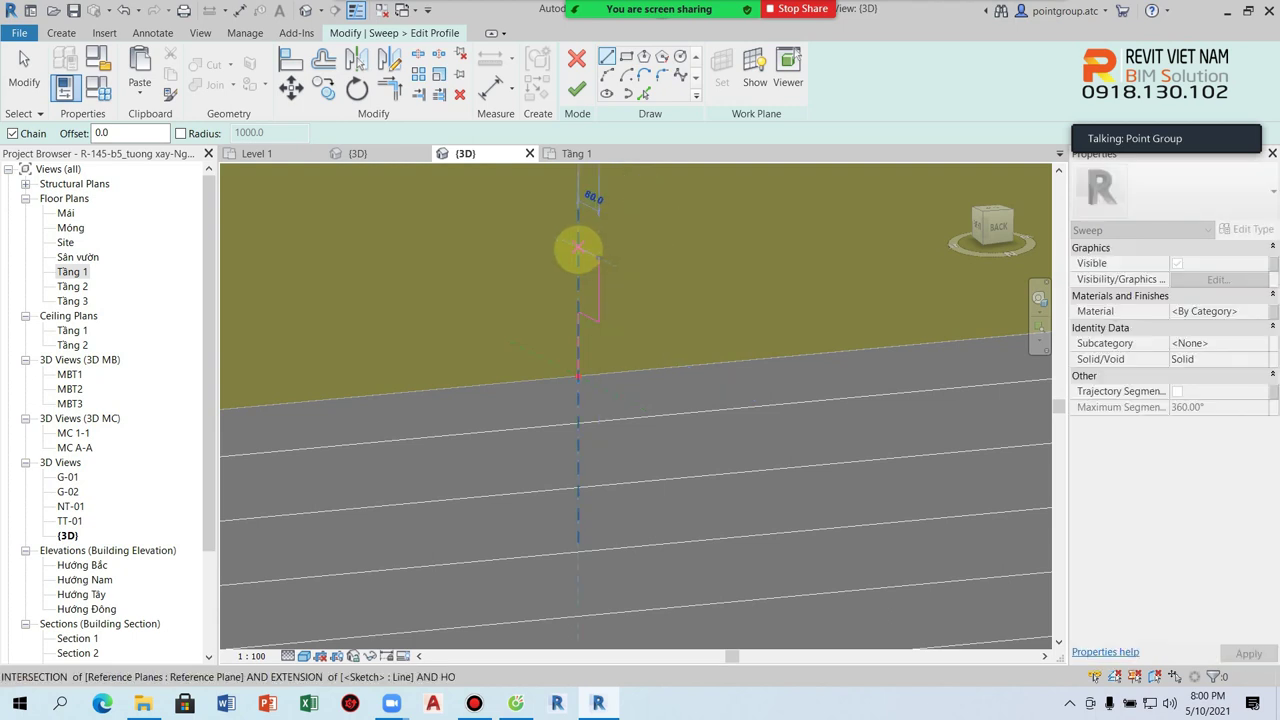
{"action": "left_click", "coordinate": [578, 250]}
{"action": "left_click", "coordinate": [578, 312]}
- Finish the profile sketch and commit the sweep as a moulding band
{"action": "key", "text": "Escape"}
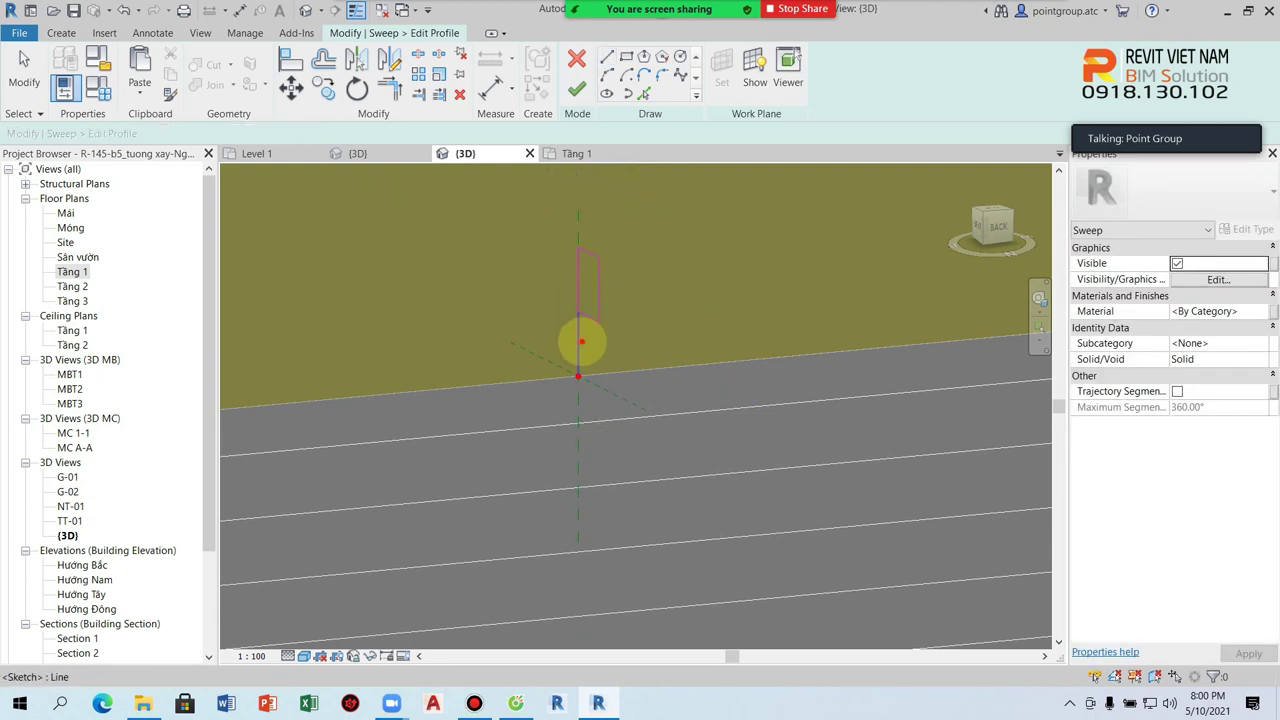
{"action": "key", "text": "Escape"}
{"action": "scroll", "coordinate": [591, 345], "scroll_direction": "down", "scroll_amount": 2}
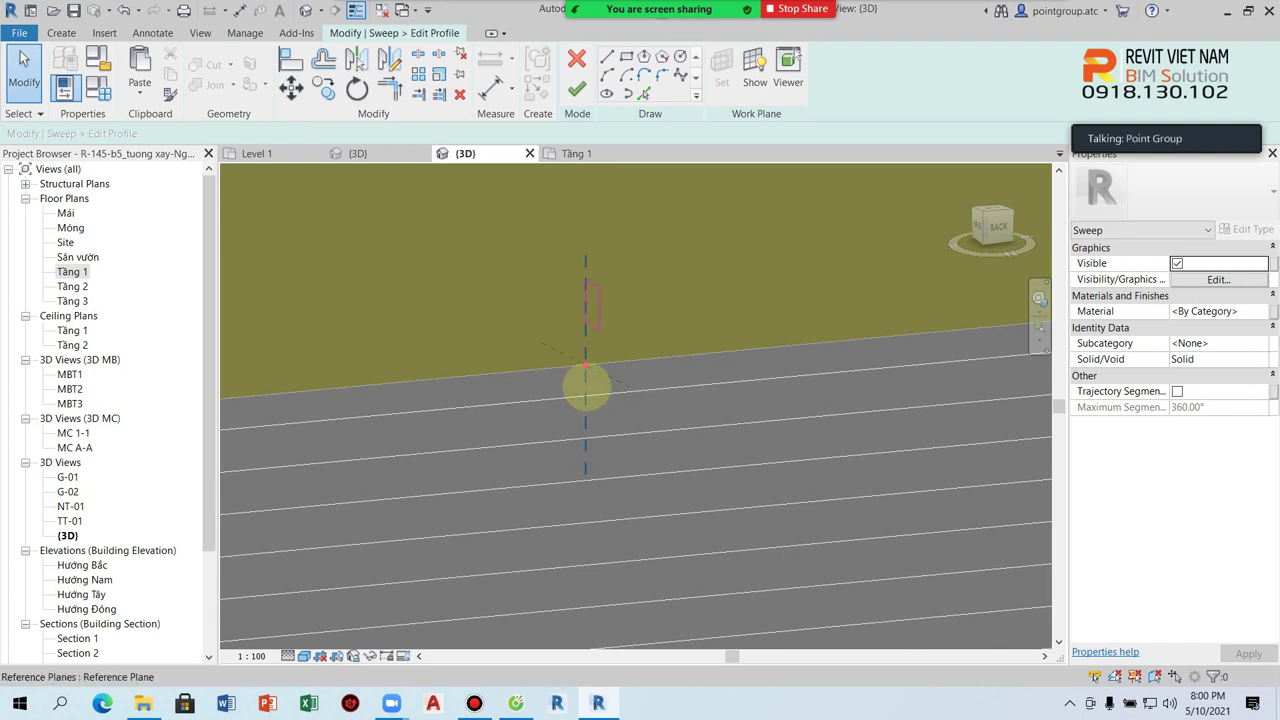
{"action": "left_click", "coordinate": [576, 88]}
{"action": "left_click", "coordinate": [576, 88]}
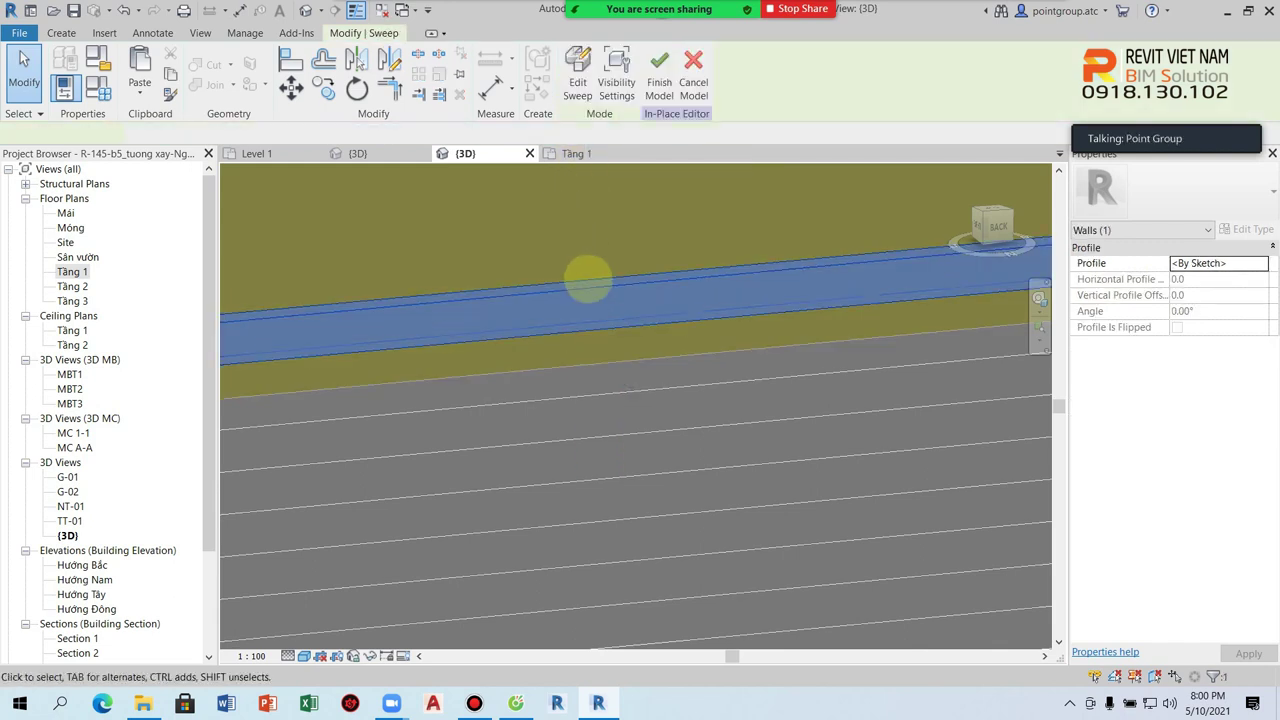
- Orbit to the back of the building and inspect the lower window's frame sweep
{"action": "scroll", "coordinate": [586, 277], "scroll_direction": "down", "scroll_amount": 3}
{"action": "mouse_move", "coordinate": [789, 510]}
{"action": "middle_mouse_down", "text": "shift"}
{"action": "mouse_move", "coordinate": [749, 486]}
{"action": "mouse_move", "coordinate": [723, 500]}
{"action": "mouse_move", "coordinate": [566, 400]}
{"action": "mouse_move", "coordinate": [791, 548]}
{"action": "middle_mouse_up", "text": "shift"}
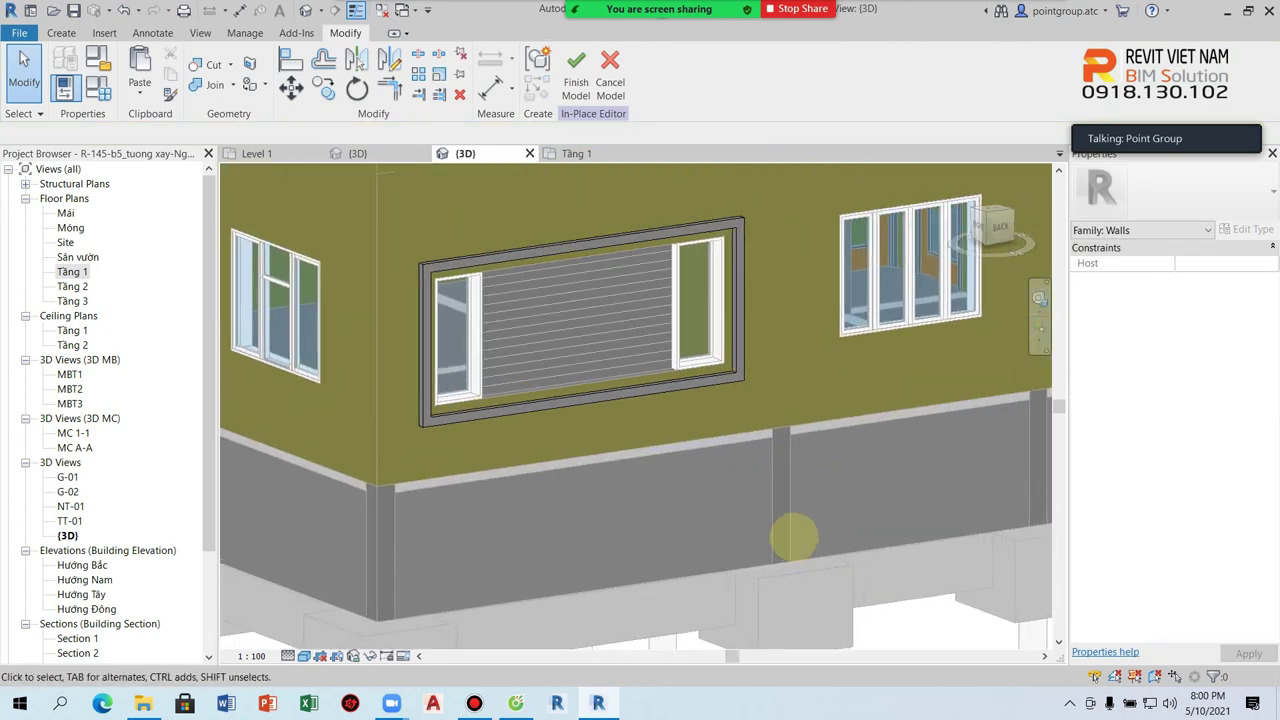
{"action": "scroll", "coordinate": [793, 538], "scroll_direction": "down", "scroll_amount": 3}
{"action": "middle_click_drag", "start_coordinate": [789, 528], "coordinate": [582, 385], "text": "shift"}
{"action": "left_click", "coordinate": [992, 222]}
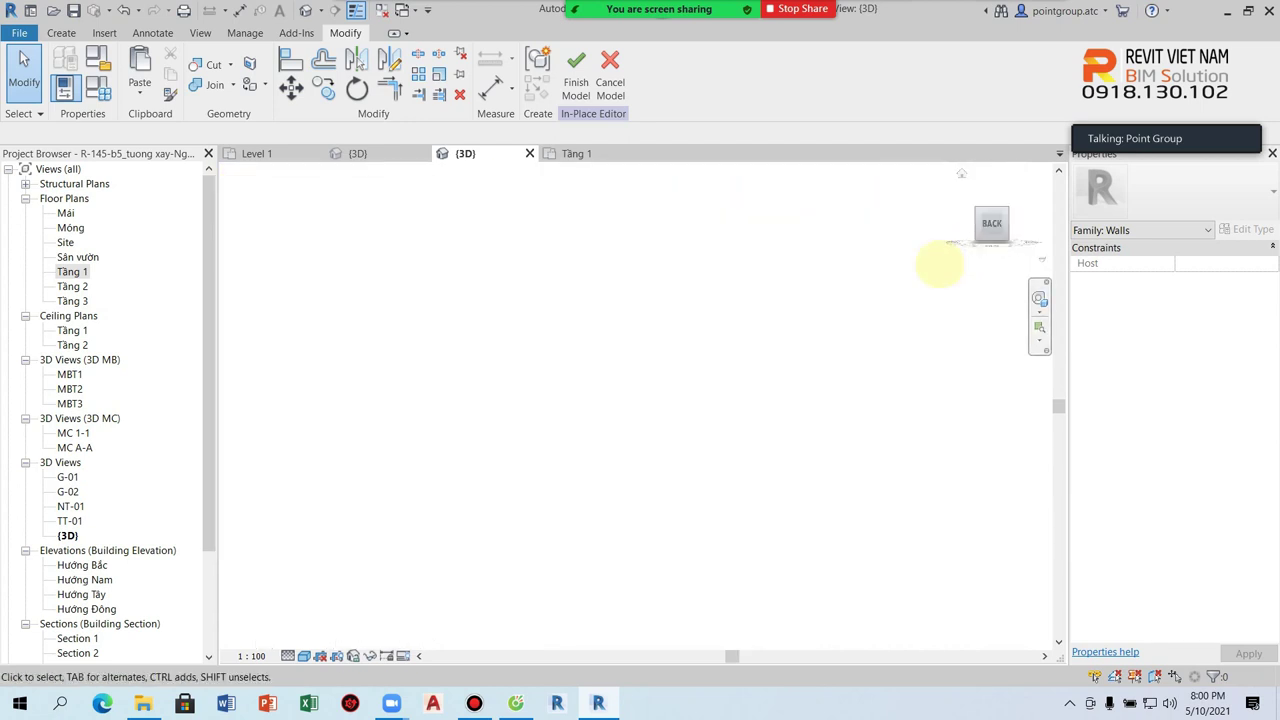
{"action": "scroll", "coordinate": [800, 420], "scroll_direction": "up", "scroll_amount": 5}
{"action": "scroll", "coordinate": [690, 430], "scroll_direction": "up", "scroll_amount": 3}
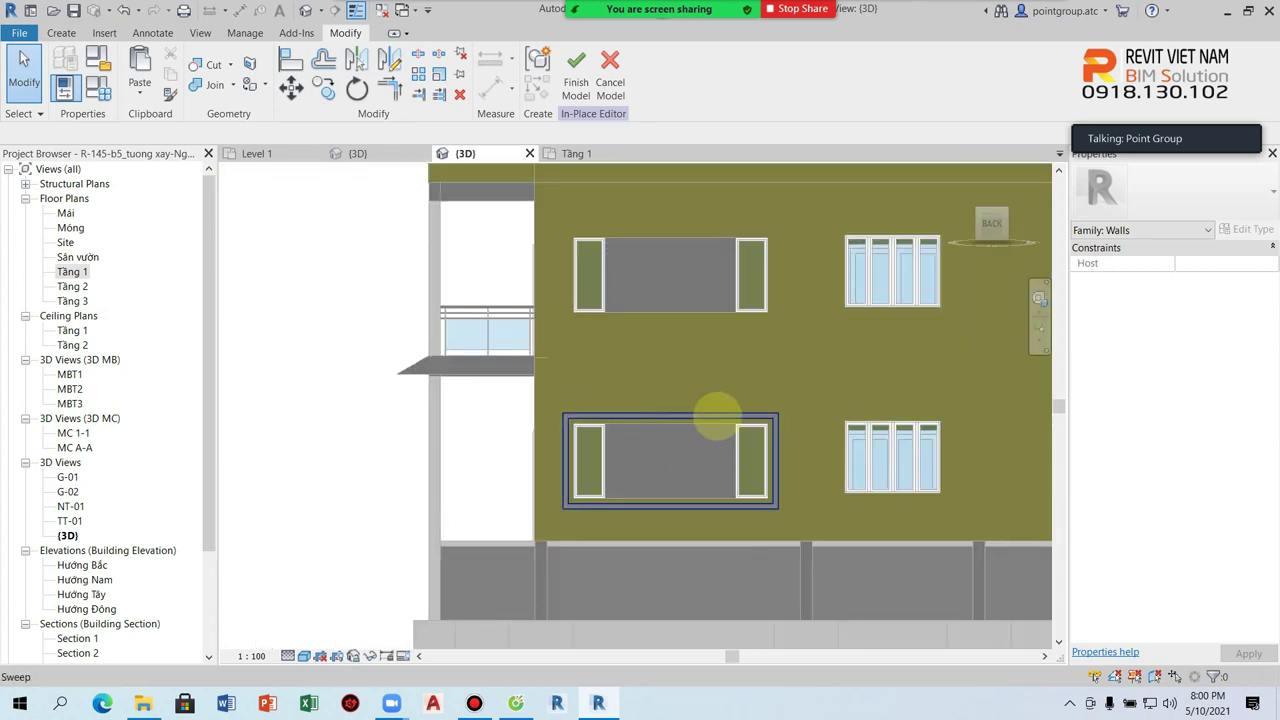
{"action": "left_click", "coordinate": [776, 420]}
{"action": "scroll", "coordinate": [776, 421], "scroll_direction": "up", "scroll_amount": 2}
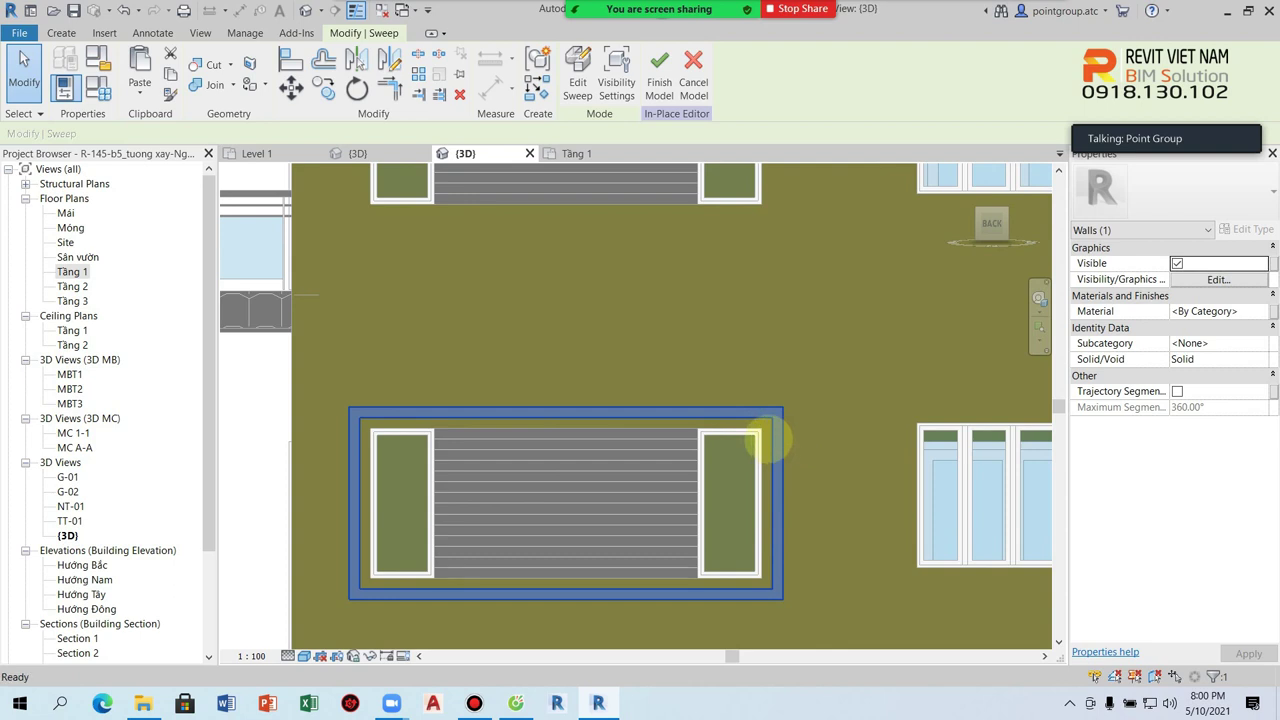
{"action": "key", "text": "v"}
{"action": "key", "text": "v"}
{"action": "left_click", "coordinate": [926, 106]}
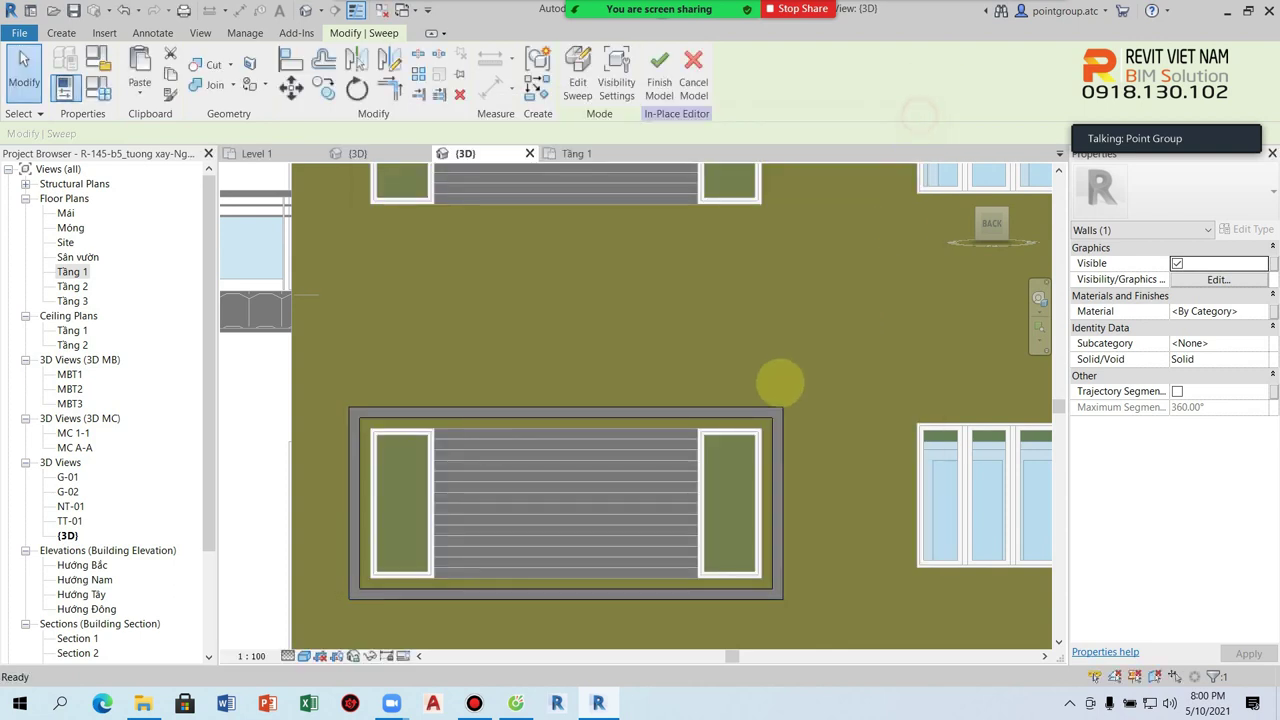
- Select the lower window frame sweep and bring up Associate Family Parameter for its Material
{"action": "left_click", "coordinate": [748, 410]}
{"action": "key", "text": "o"}
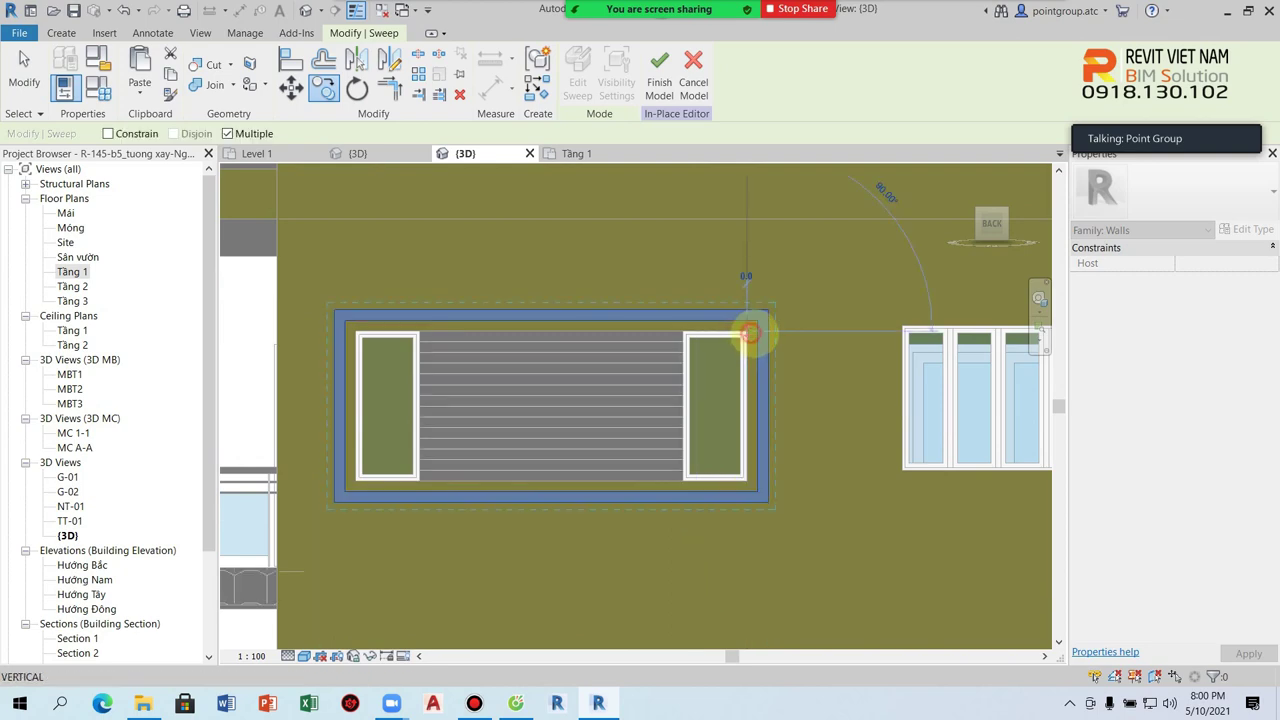
{"action": "key", "text": "Escape"}
{"action": "scroll", "coordinate": [748, 332], "scroll_direction": "down", "scroll_amount": 5}
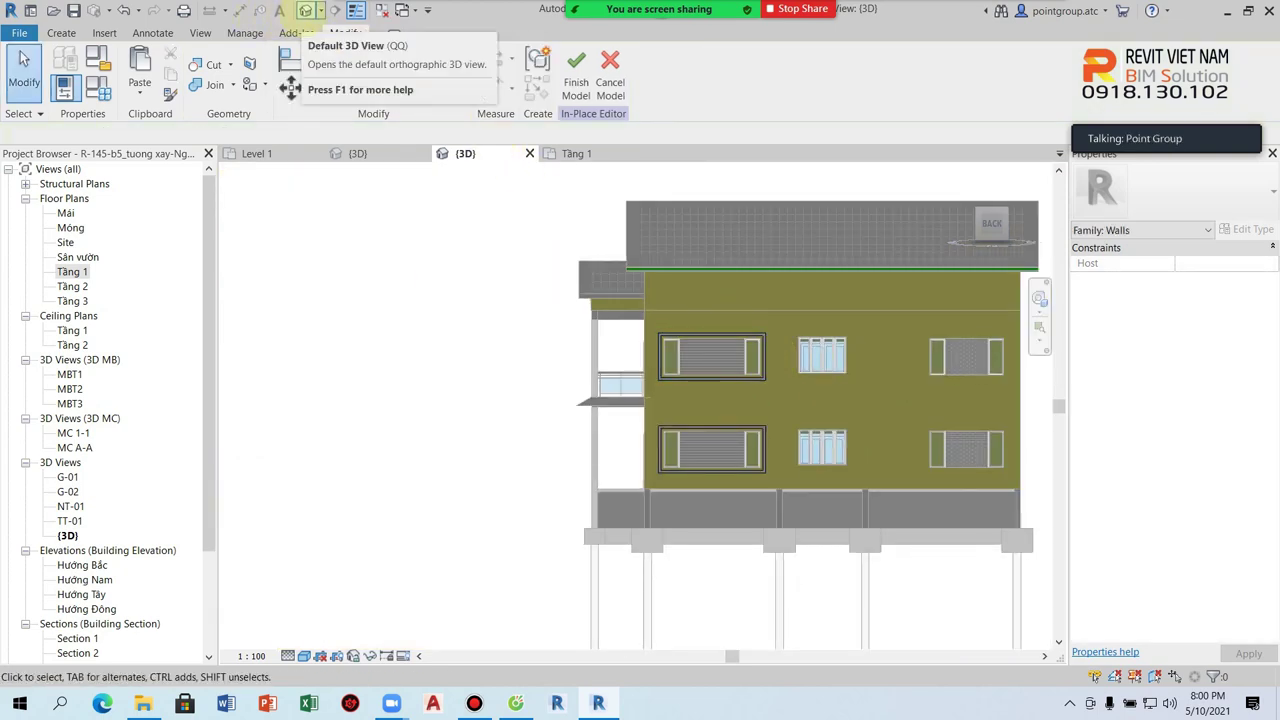
{"action": "middle_click_drag", "start_coordinate": [766, 443], "coordinate": [740, 365], "text": "shift"}
{"action": "scroll", "coordinate": [738, 362], "scroll_direction": "up", "scroll_amount": 3}
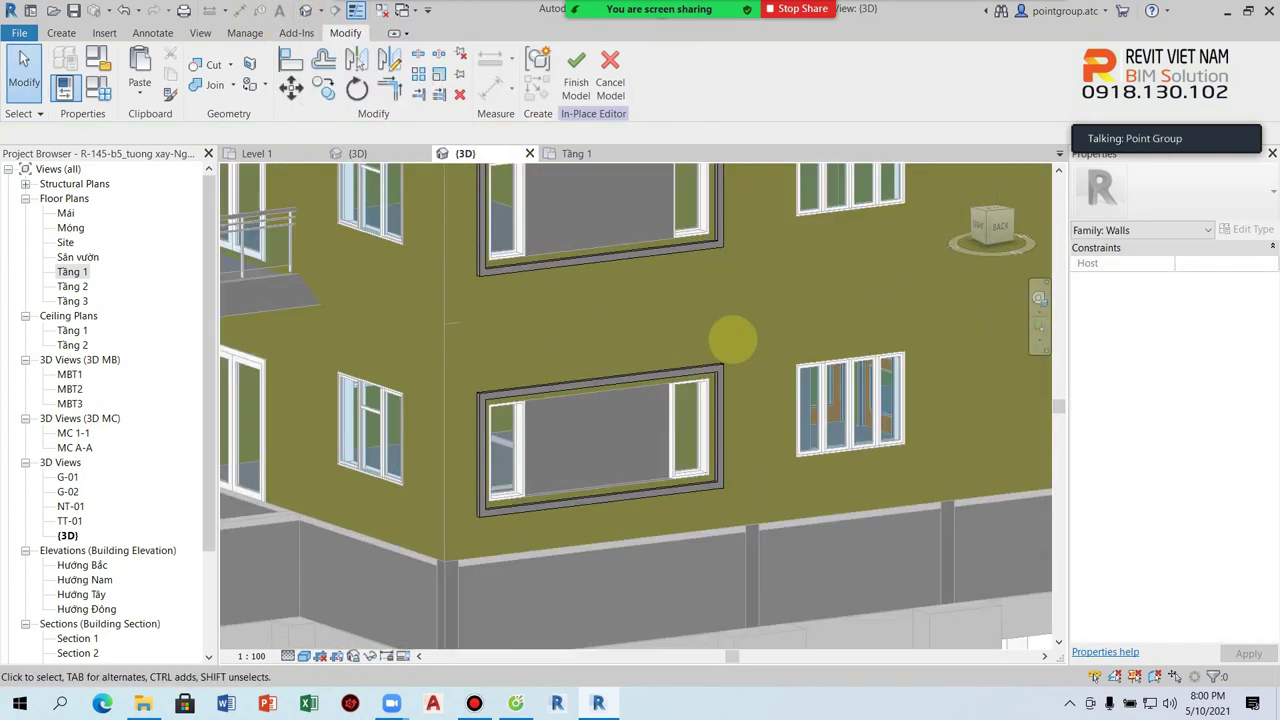
{"action": "left_click", "coordinate": [716, 372]}
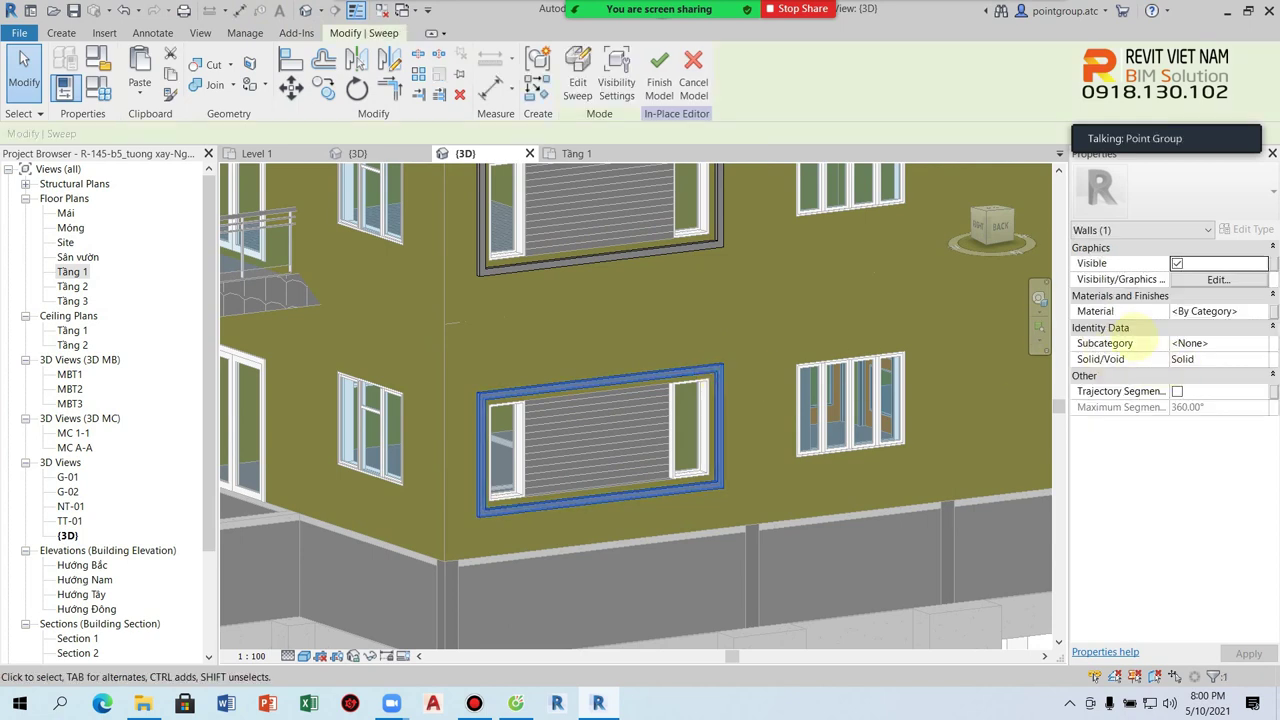
{"action": "left_click", "coordinate": [1272, 311]}
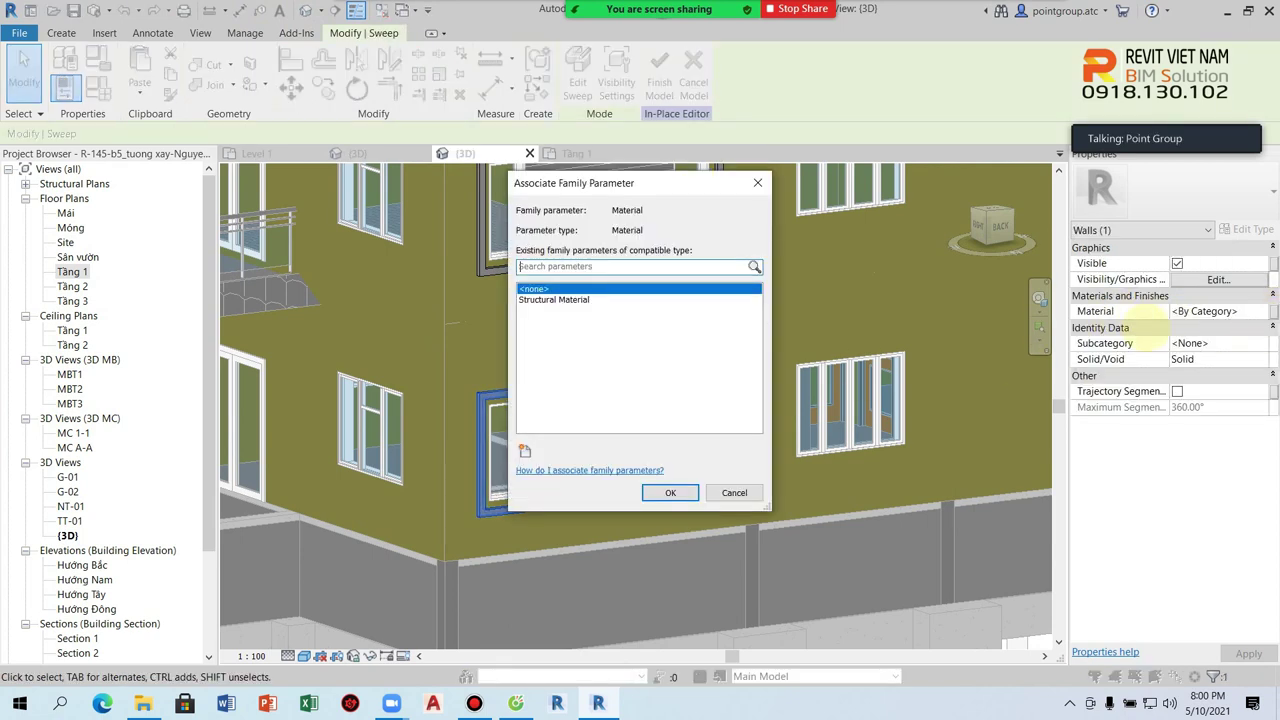
- Link the Material of both lower and upper frame sweeps to Structural Material
{"action": "left_click", "coordinate": [550, 300]}
{"action": "left_click", "coordinate": [668, 491]}
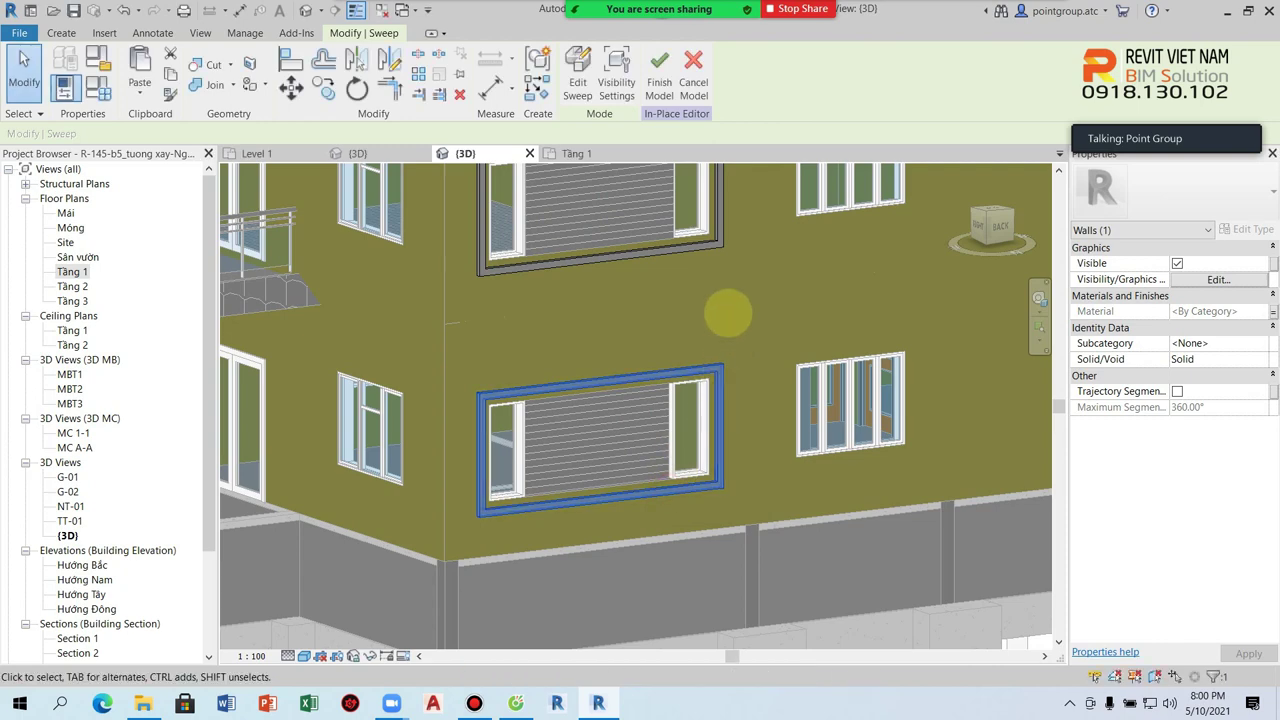
{"action": "left_click", "coordinate": [1271, 311]}
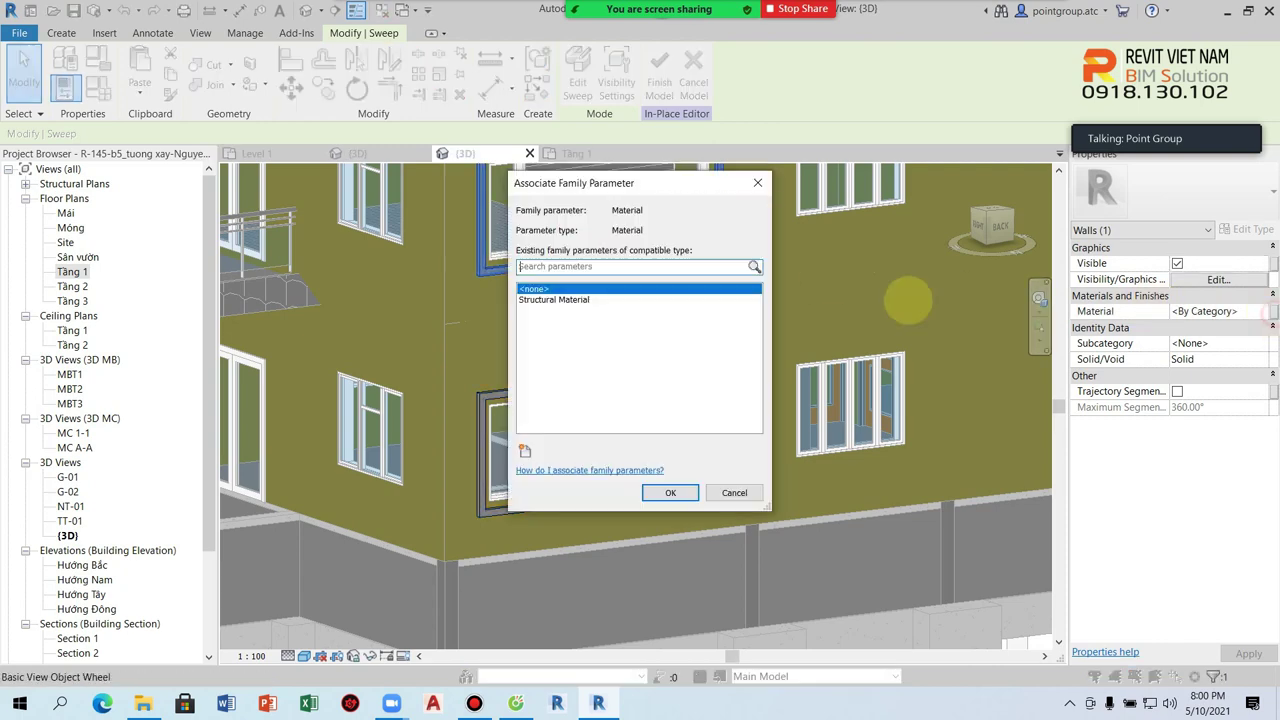
{"action": "left_click", "coordinate": [562, 298]}
{"action": "left_click", "coordinate": [673, 492]}
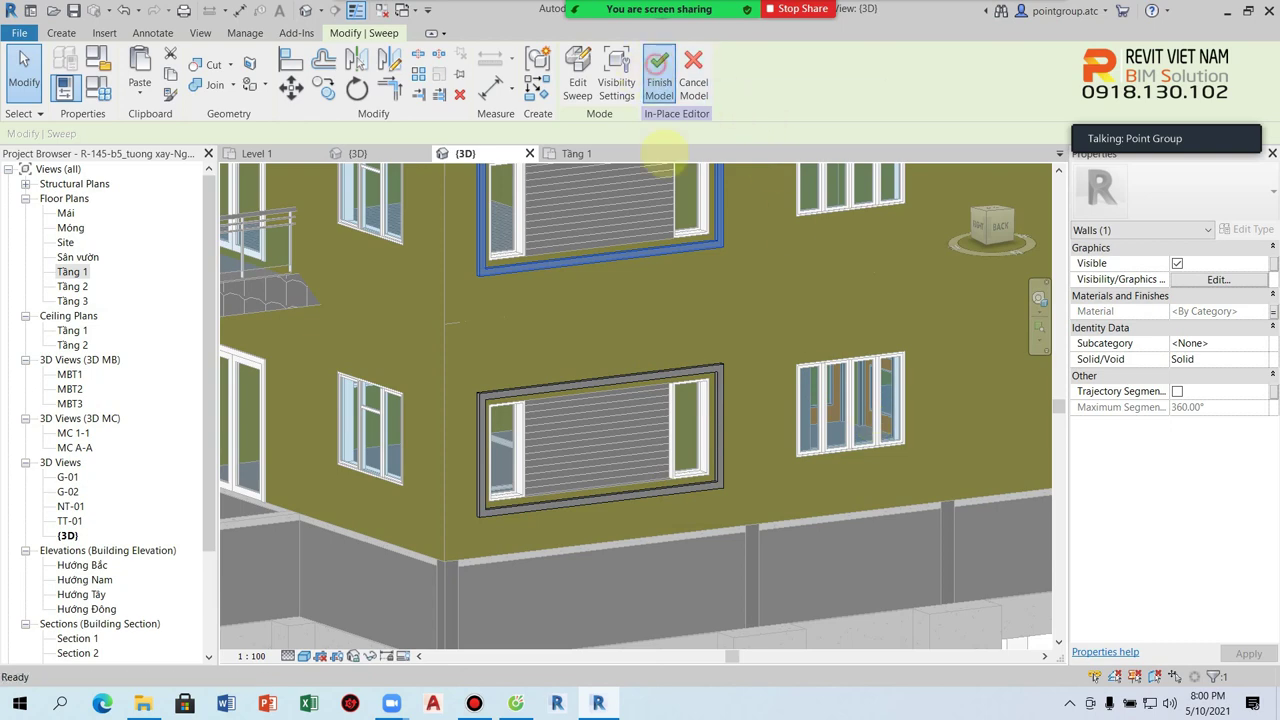
- Finish the in-place model and select the window frame model in the project
{"action": "left_click", "coordinate": [658, 70]}
{"action": "middle_click_drag", "start_coordinate": [686, 314], "coordinate": [792, 385], "text": "shift"}
{"action": "scroll", "coordinate": [700, 395], "scroll_direction": "up", "scroll_amount": 2}
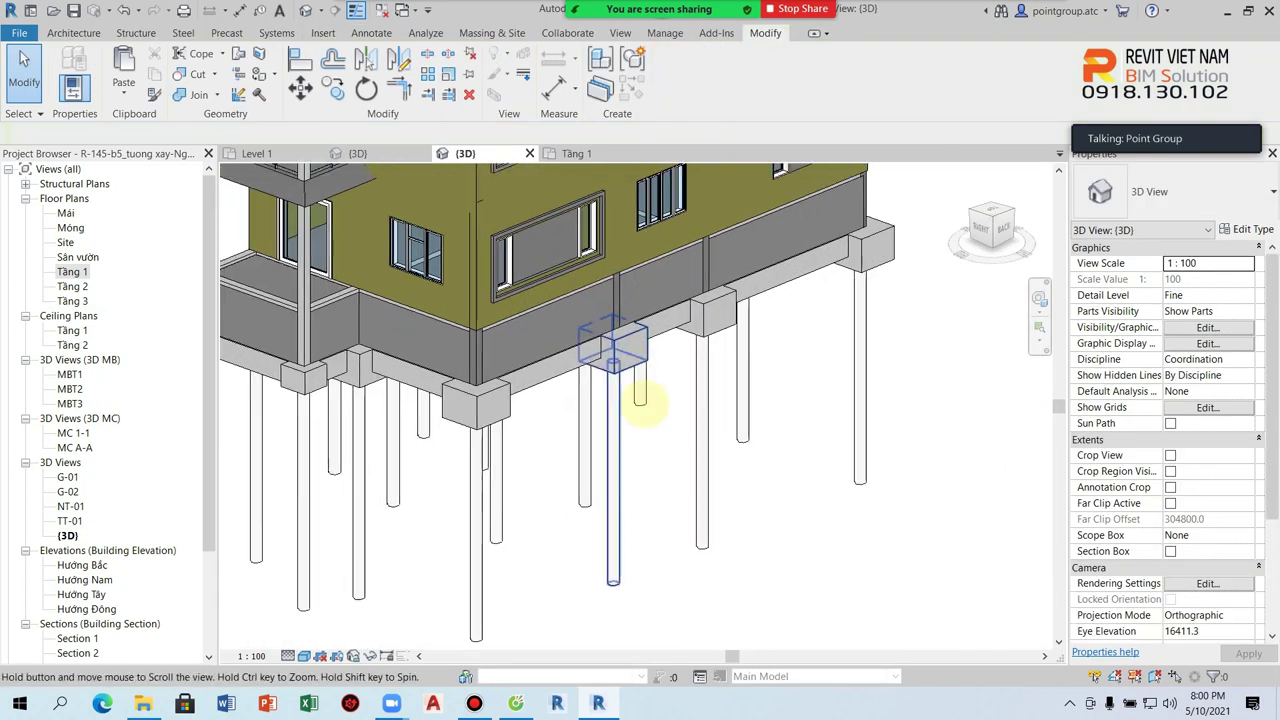
{"action": "scroll", "coordinate": [650, 390], "scroll_direction": "up", "scroll_amount": 2}
{"action": "left_click", "coordinate": [643, 344]}
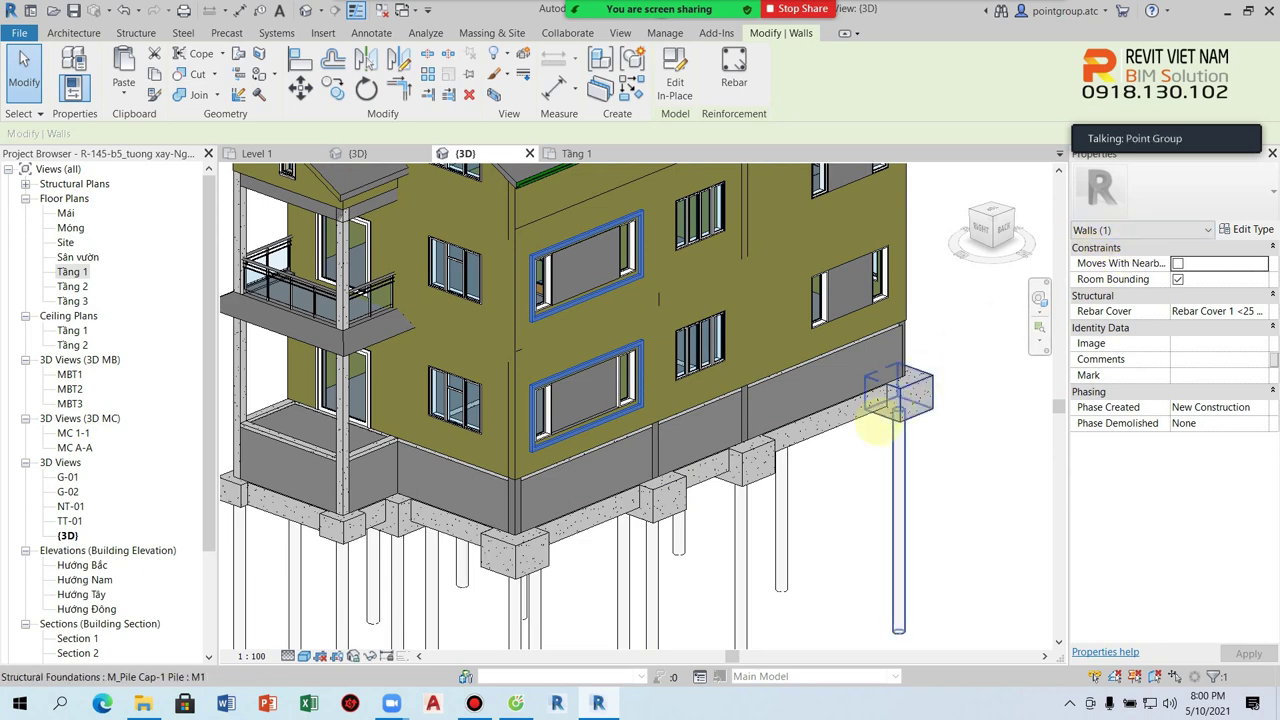
{"action": "scroll", "coordinate": [636, 370], "scroll_direction": "down", "scroll_amount": 2}
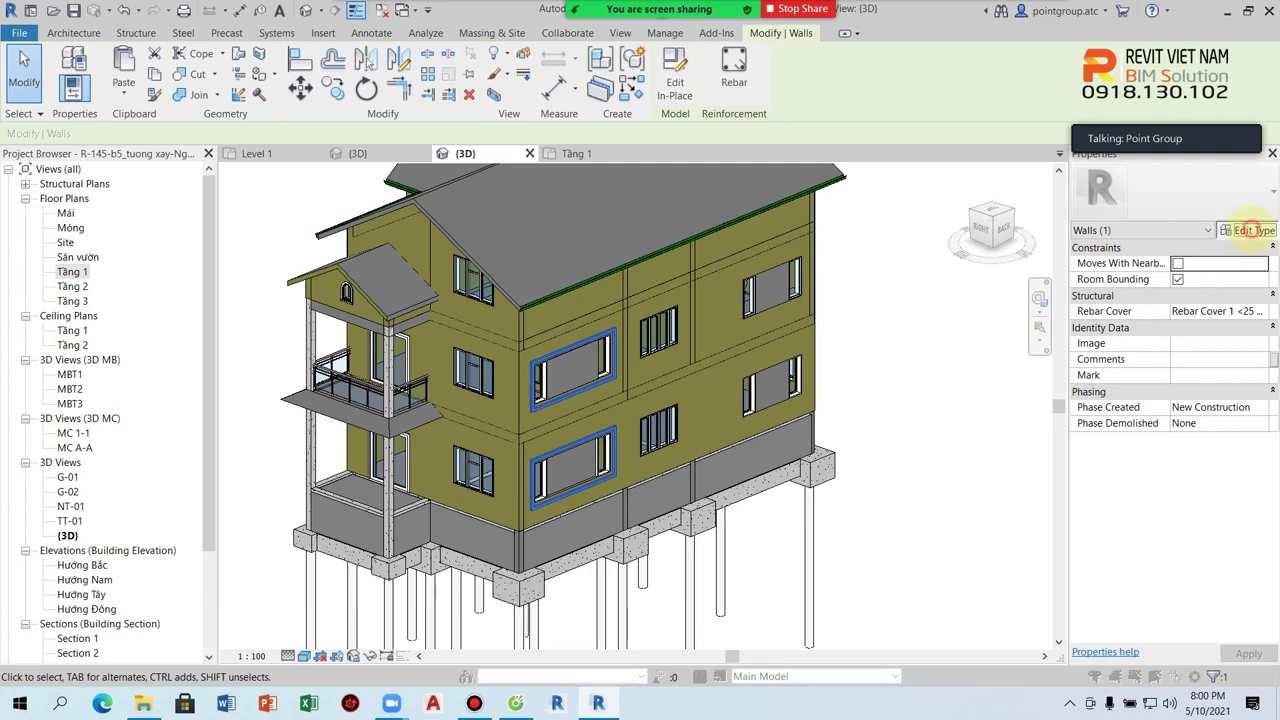
- Set the frames' type Structural Material to Mta- 303- Op da nhan tao
{"action": "left_click", "coordinate": [1250, 230]}
{"action": "left_click", "coordinate": [755, 287]}
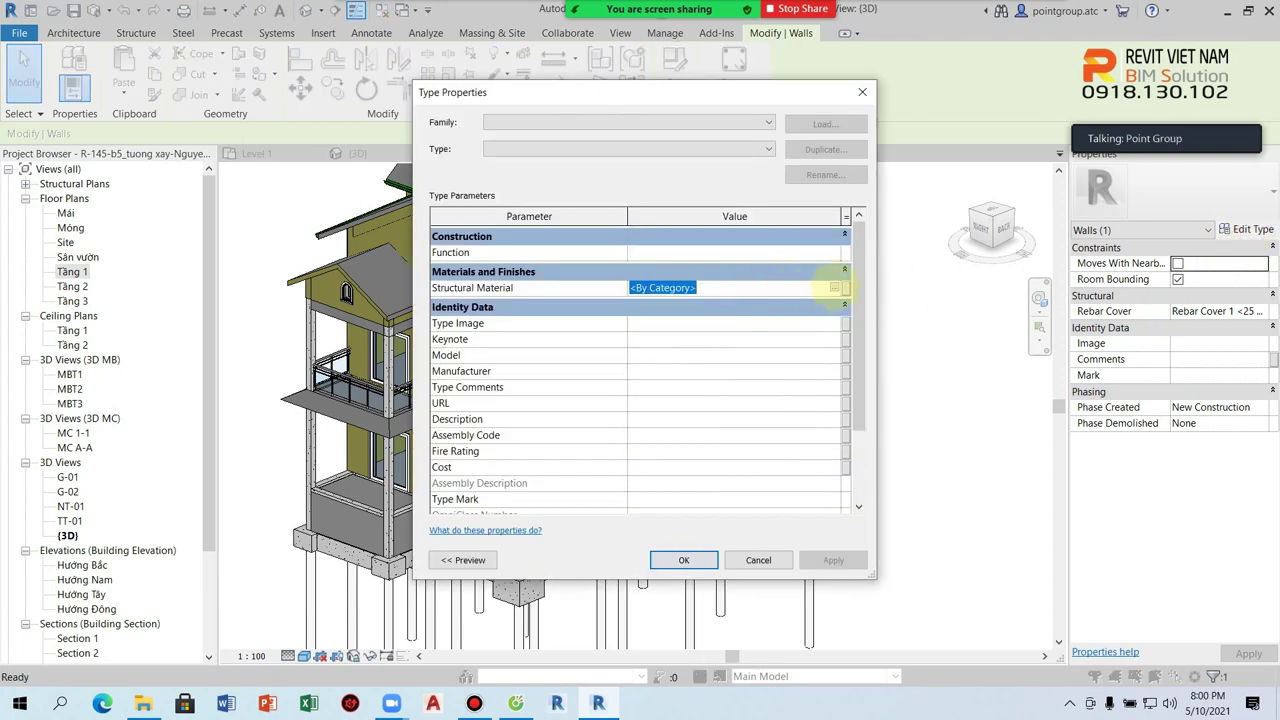
{"action": "left_click", "coordinate": [834, 286]}
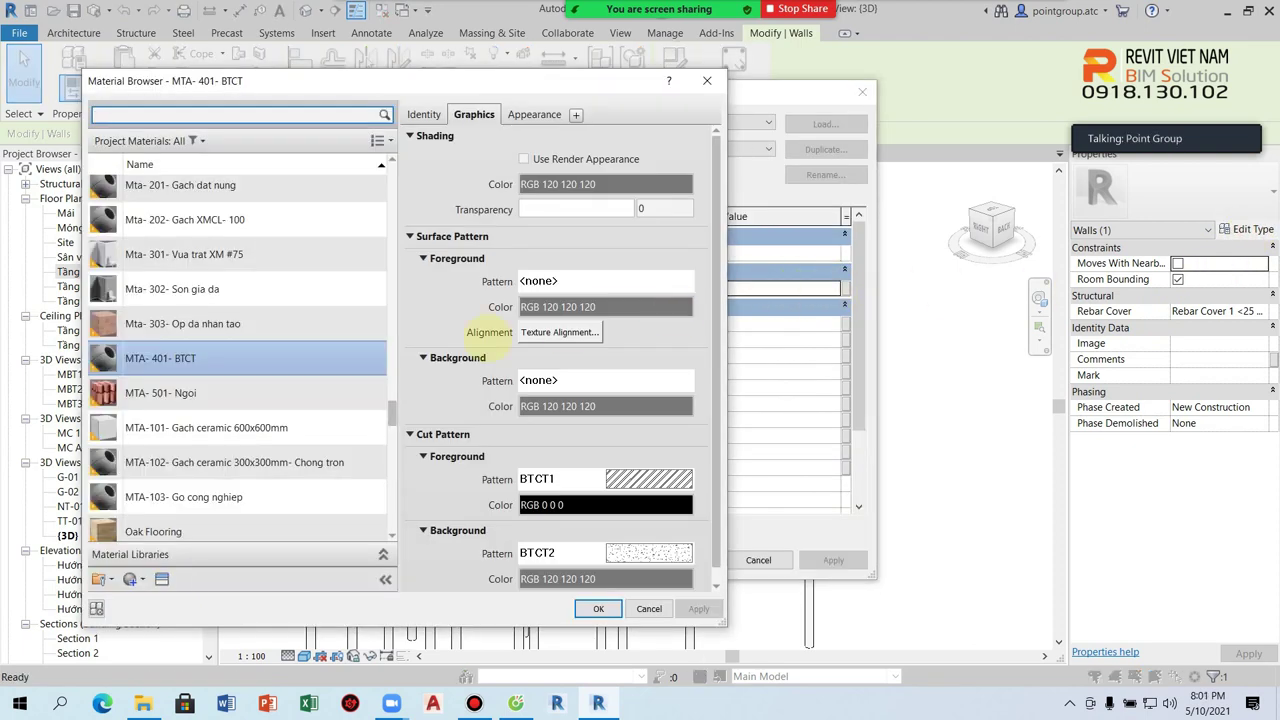
{"action": "left_click", "coordinate": [186, 323]}
{"action": "left_click", "coordinate": [596, 608]}
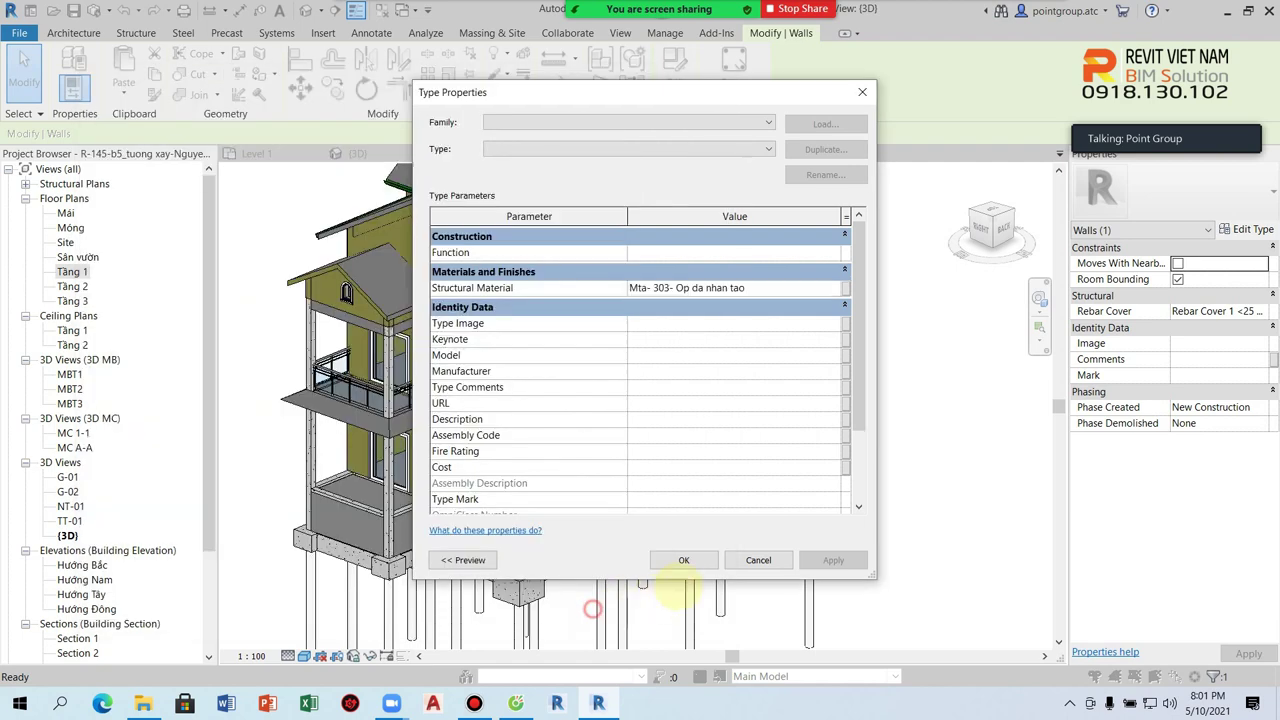
{"action": "left_click", "coordinate": [681, 561]}
{"action": "left_click", "coordinate": [925, 537]}
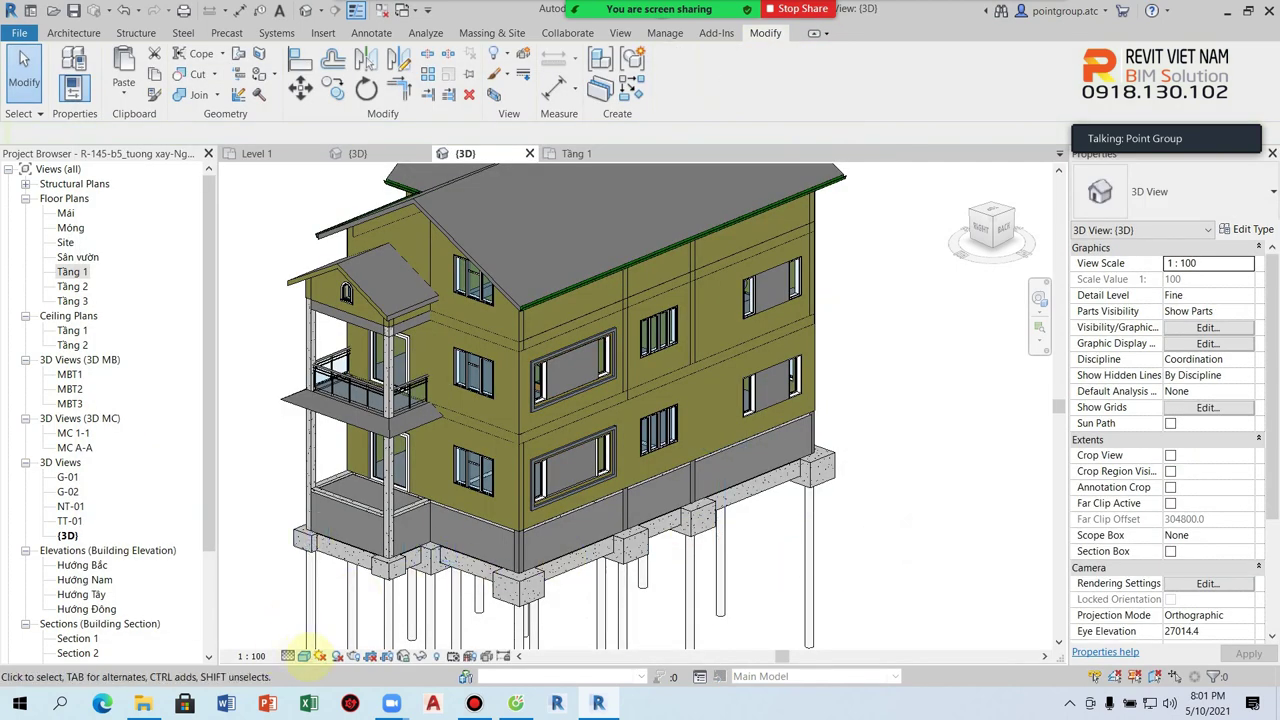
{"action": "left_click", "coordinate": [304, 655]}
- Switch the view to the Realistic visual style to show material textures
{"action": "left_click", "coordinate": [338, 638]}
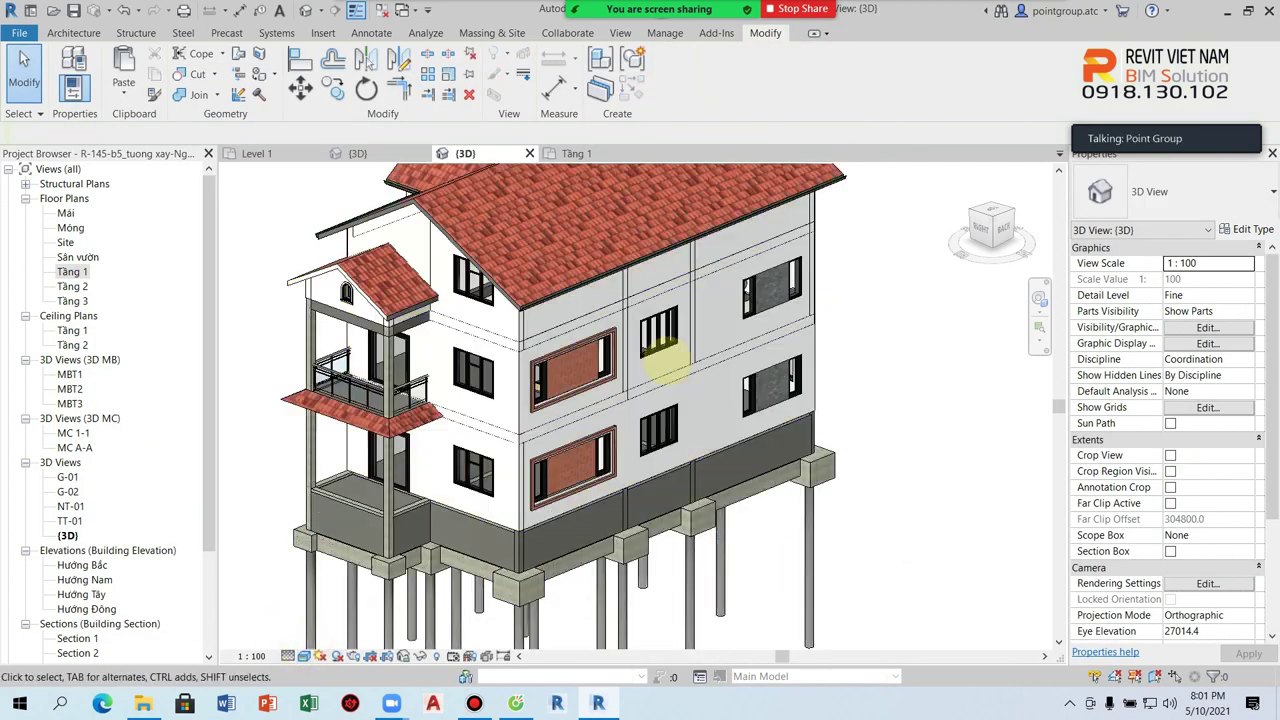
{"action": "scroll", "coordinate": [660, 368], "scroll_direction": "up", "scroll_amount": 2}
{"action": "scroll", "coordinate": [586, 357], "scroll_direction": "up", "scroll_amount": 3}
{"action": "scroll", "coordinate": [614, 457], "scroll_direction": "up", "scroll_amount": 2}
{"action": "scroll", "coordinate": [614, 451], "scroll_direction": "down", "scroll_amount": 2}
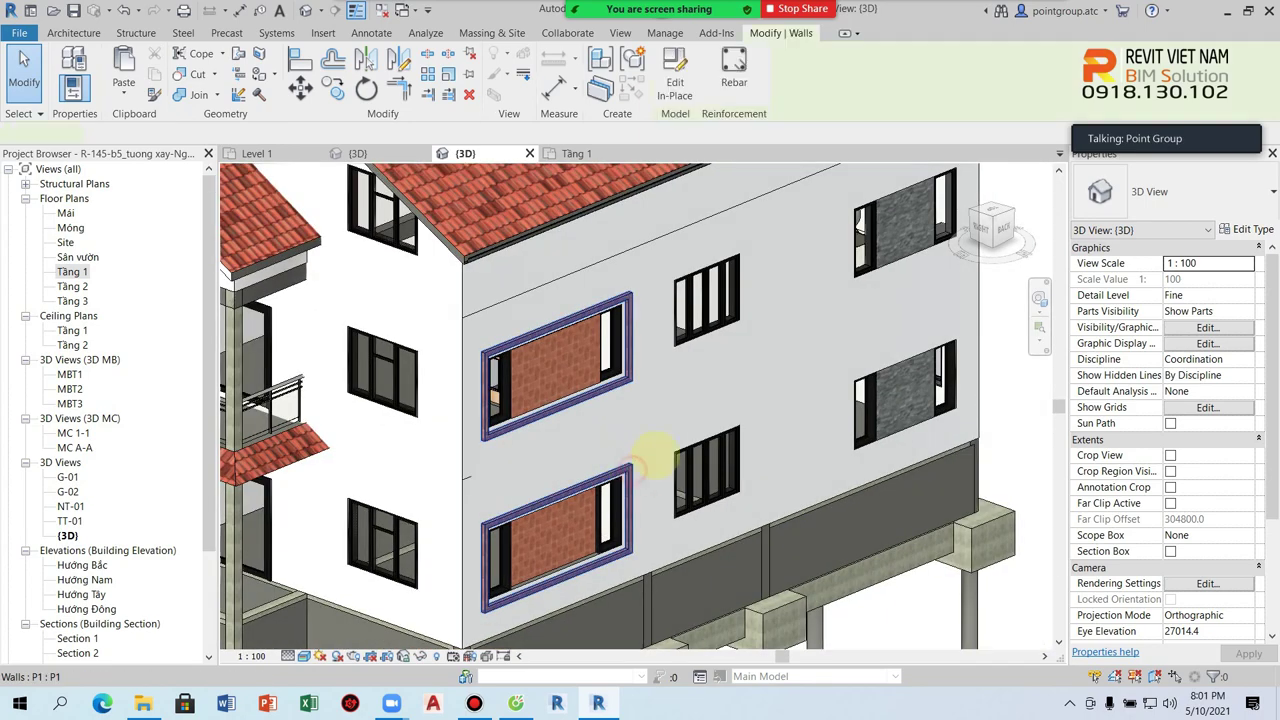
- Reopen the window-frame in-place model and its lower frame sweep for editing
{"action": "left_click", "coordinate": [630, 469]}
{"action": "double_click", "coordinate": [629, 469]}
{"action": "double_click", "coordinate": [630, 482]}
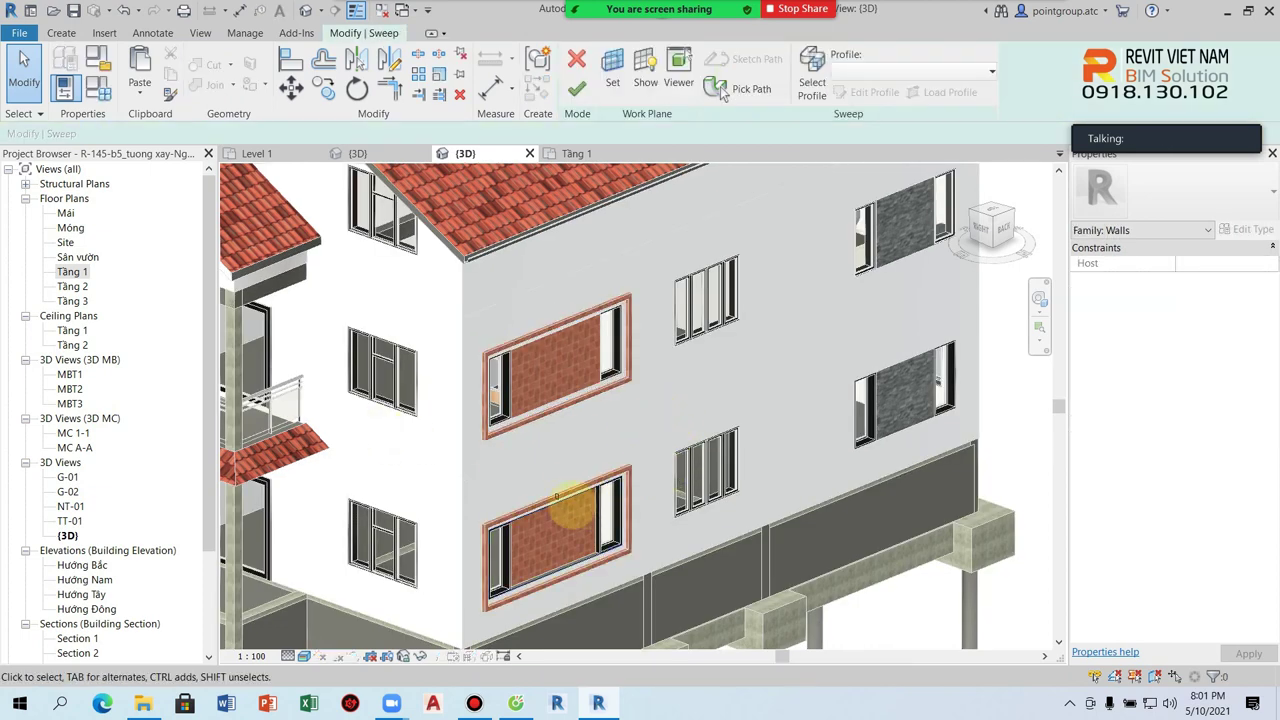
{"action": "scroll", "coordinate": [569, 503], "scroll_direction": "up", "scroll_amount": 3}
{"action": "scroll", "coordinate": [500, 466], "scroll_direction": "up", "scroll_amount": 2}
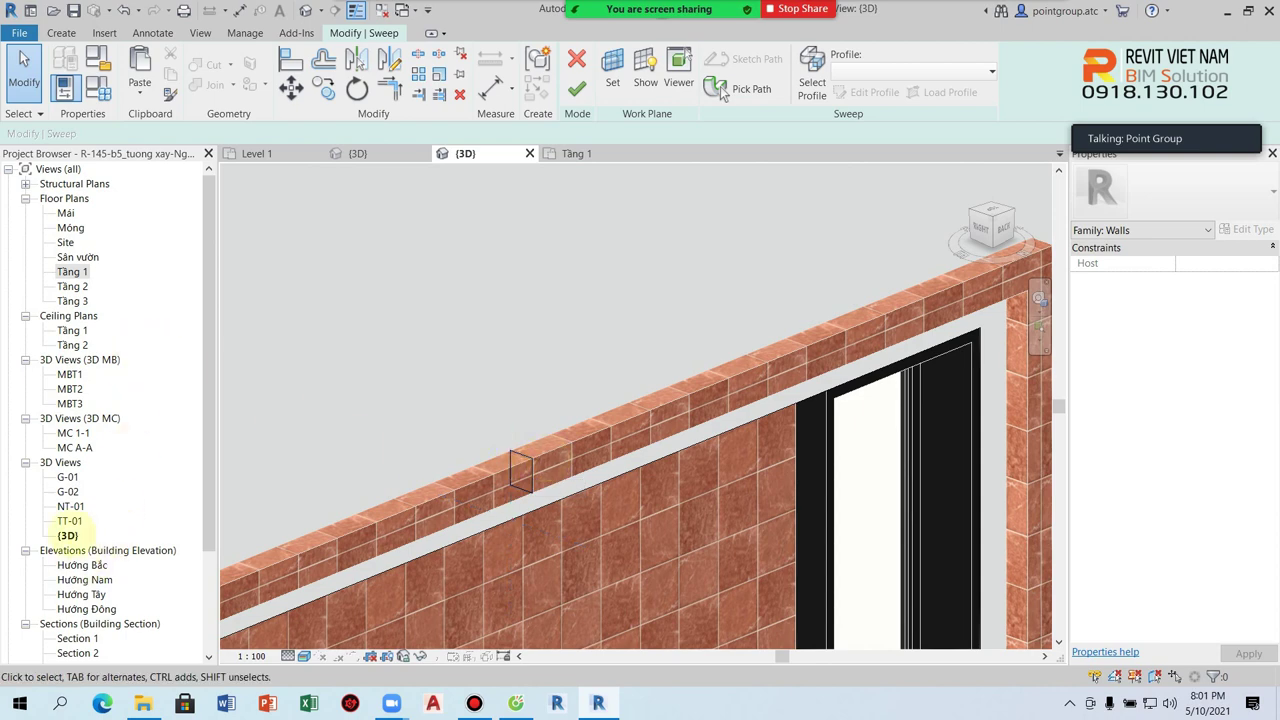
{"action": "scroll", "coordinate": [655, 378], "scroll_direction": "down", "scroll_amount": 5}
{"action": "scroll", "coordinate": [776, 325], "scroll_direction": "down", "scroll_amount": 5}
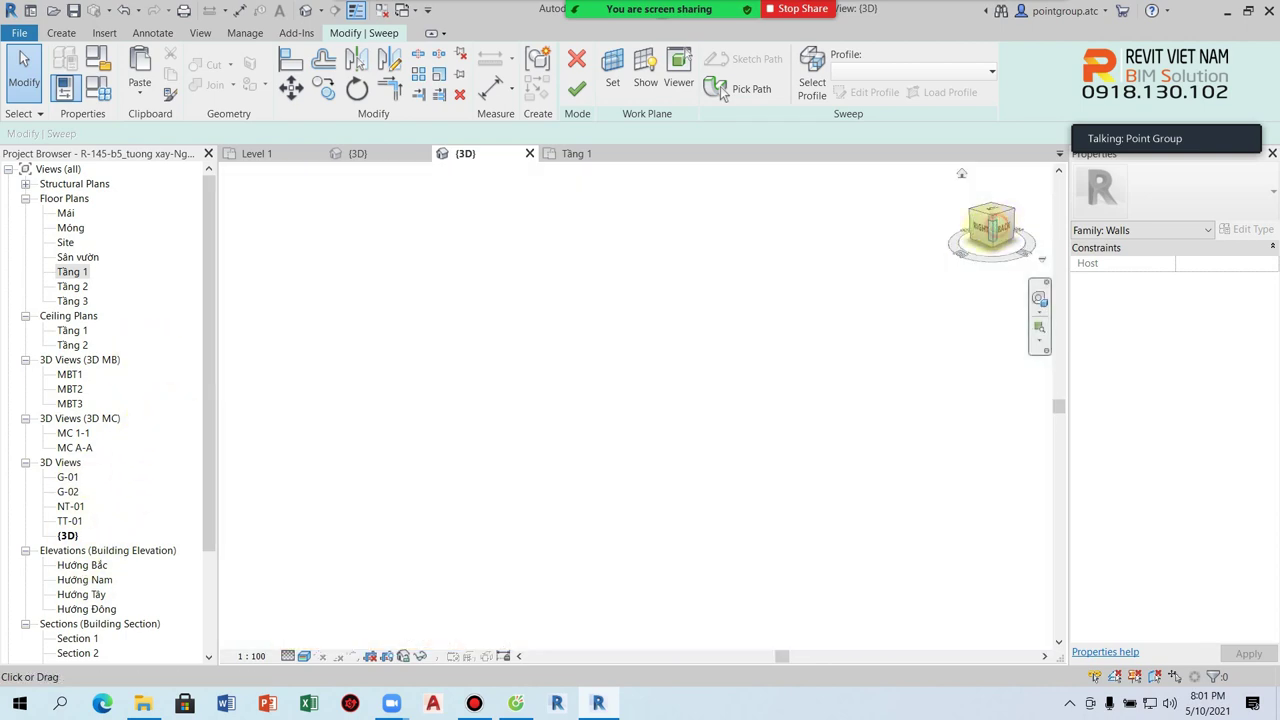
- Orbit to face the back of the building and finish the frame sweep
{"action": "middle_click", "coordinate": [766, 328]}
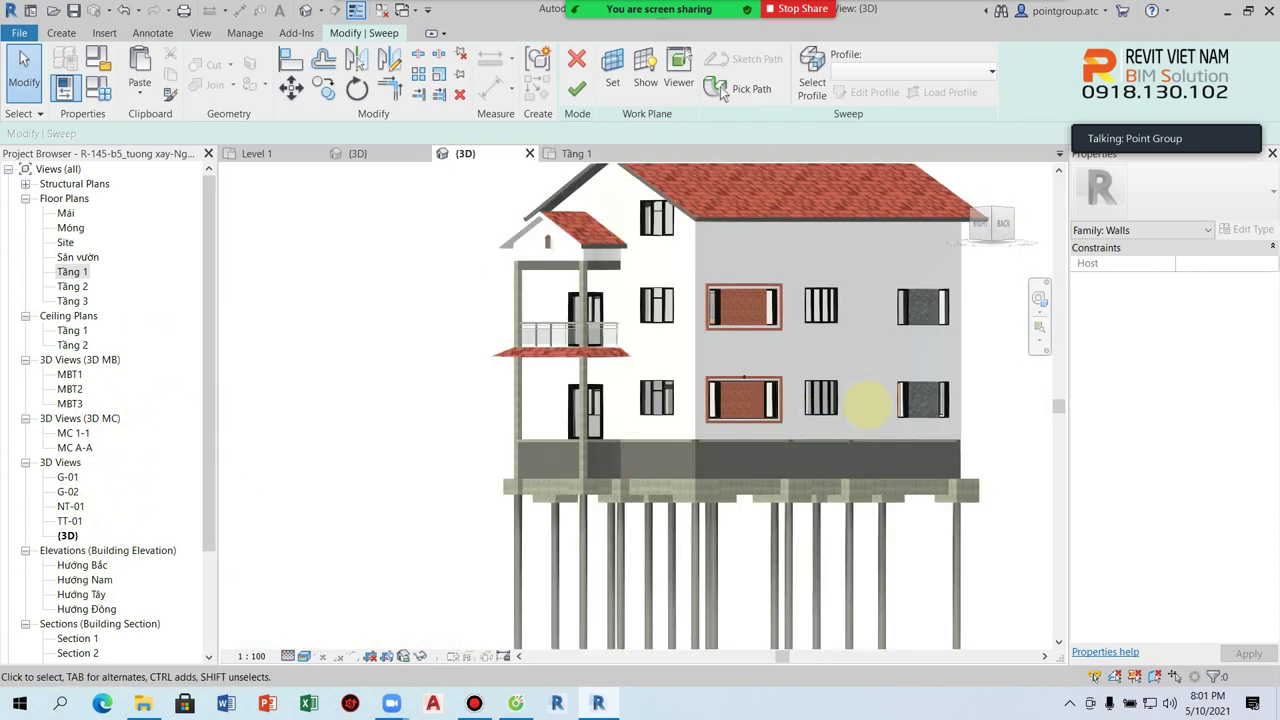
{"action": "left_click_drag", "start_coordinate": [993, 225], "coordinate": [373, 438]}
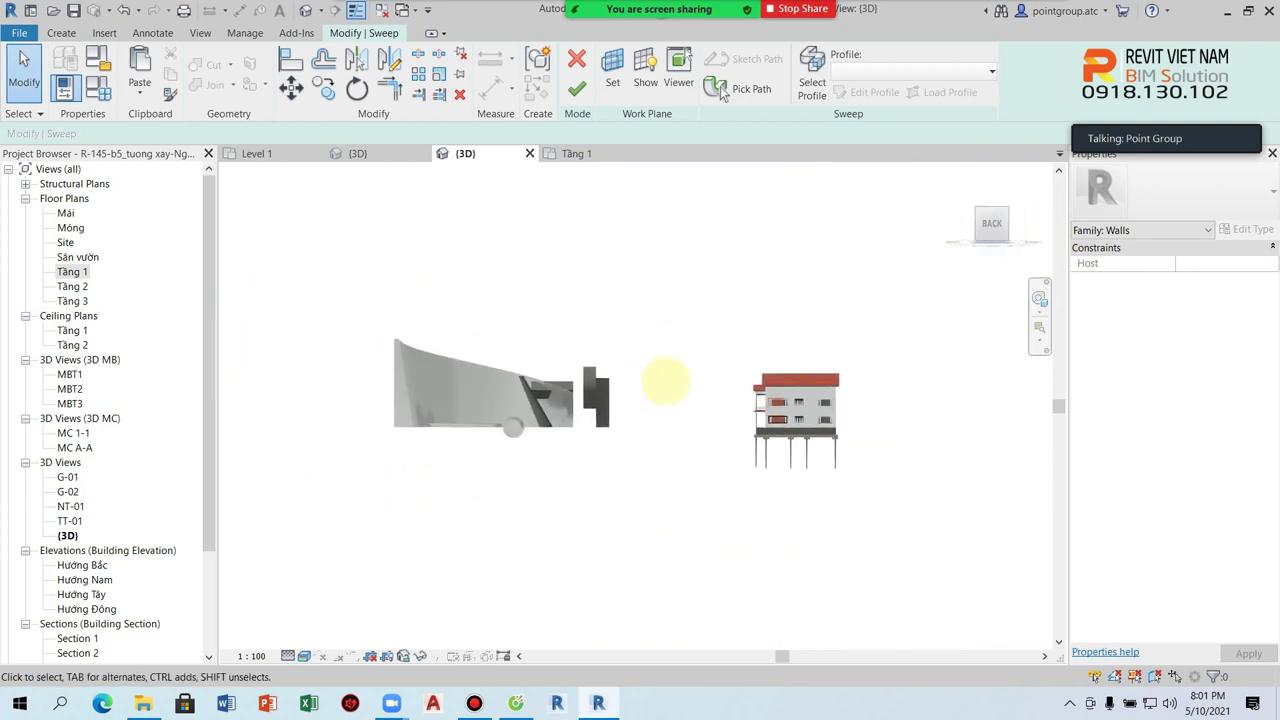
{"action": "scroll", "coordinate": [600, 371], "scroll_direction": "up", "scroll_amount": 3}
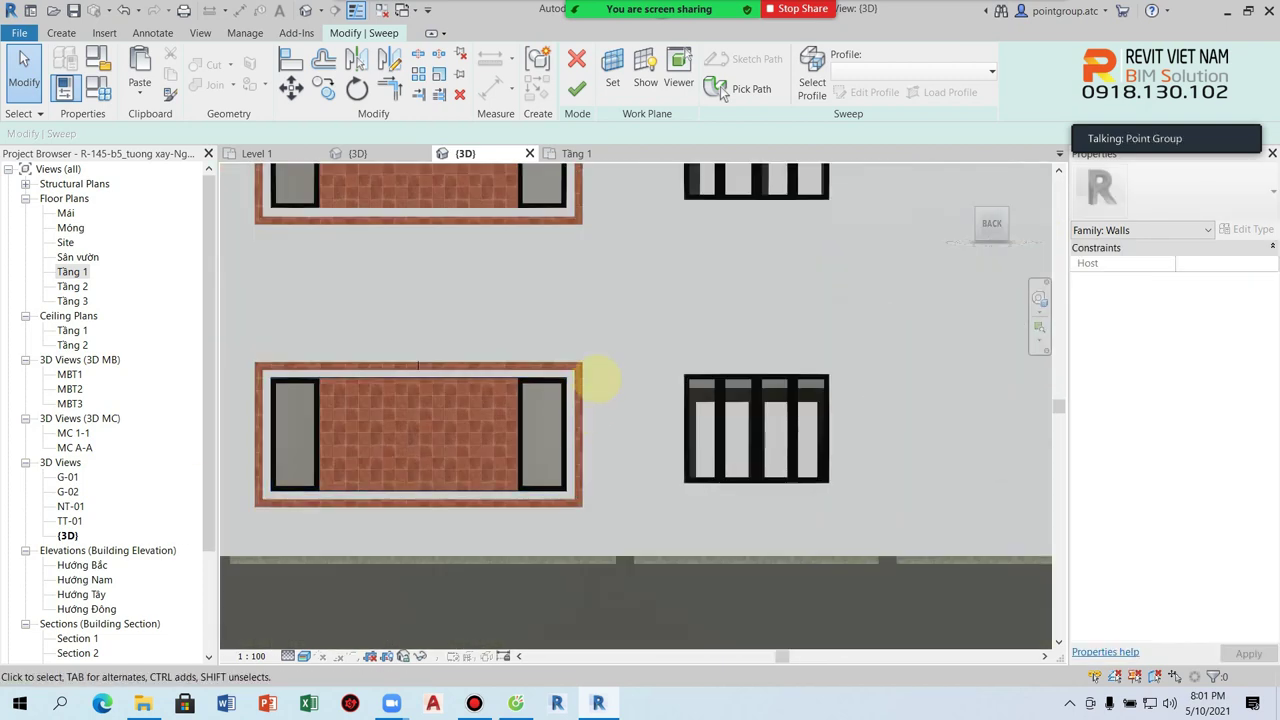
{"action": "scroll", "coordinate": [418, 375], "scroll_direction": "up", "scroll_amount": 2}
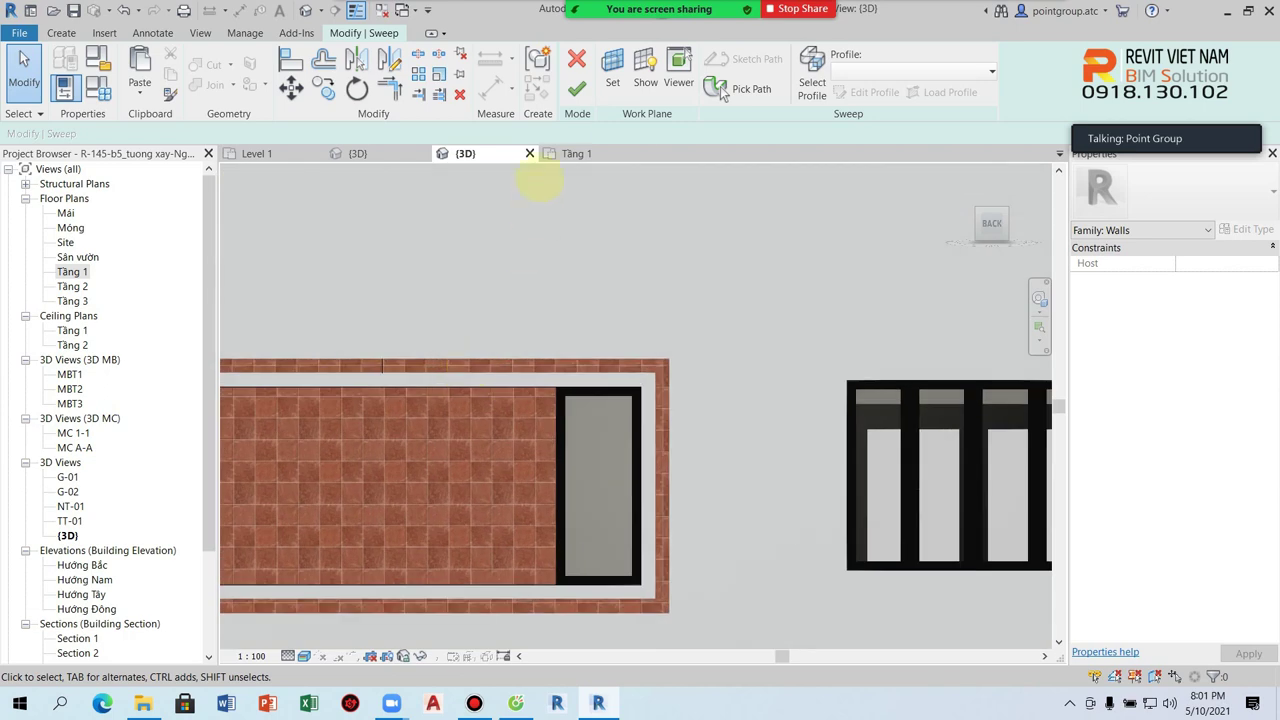
{"action": "left_click", "coordinate": [576, 88]}
{"action": "scroll", "coordinate": [460, 367], "scroll_direction": "down", "scroll_amount": 2}
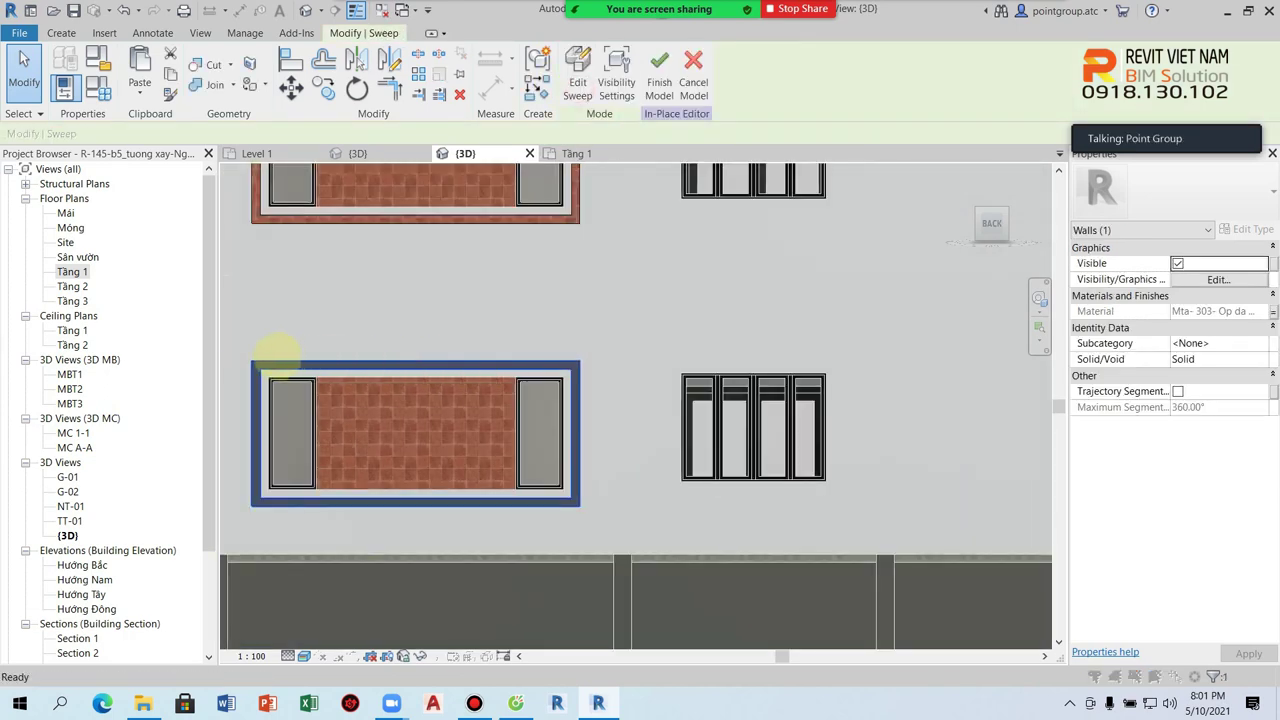
- Open Visibility/Graphics with VG and close it without changes
{"action": "key", "text": "v"}
{"action": "key", "text": "g"}
{"action": "left_click", "coordinate": [781, 573]}
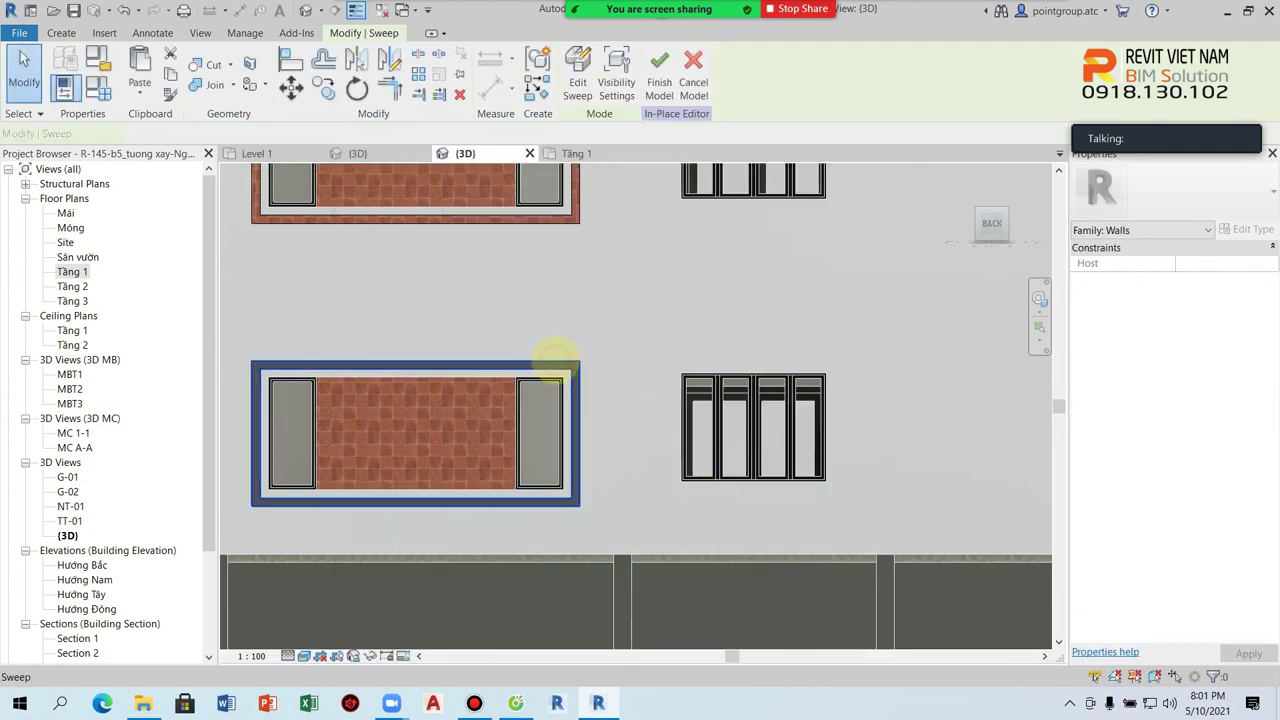
{"action": "scroll", "coordinate": [290, 377], "scroll_direction": "up", "scroll_amount": 2}
- Copy the brick frame sweep from its top-left corner to the casement opening's corner
{"action": "key", "text": "c"}
{"action": "key", "text": "o"}
{"action": "left_click", "coordinate": [243, 371]}
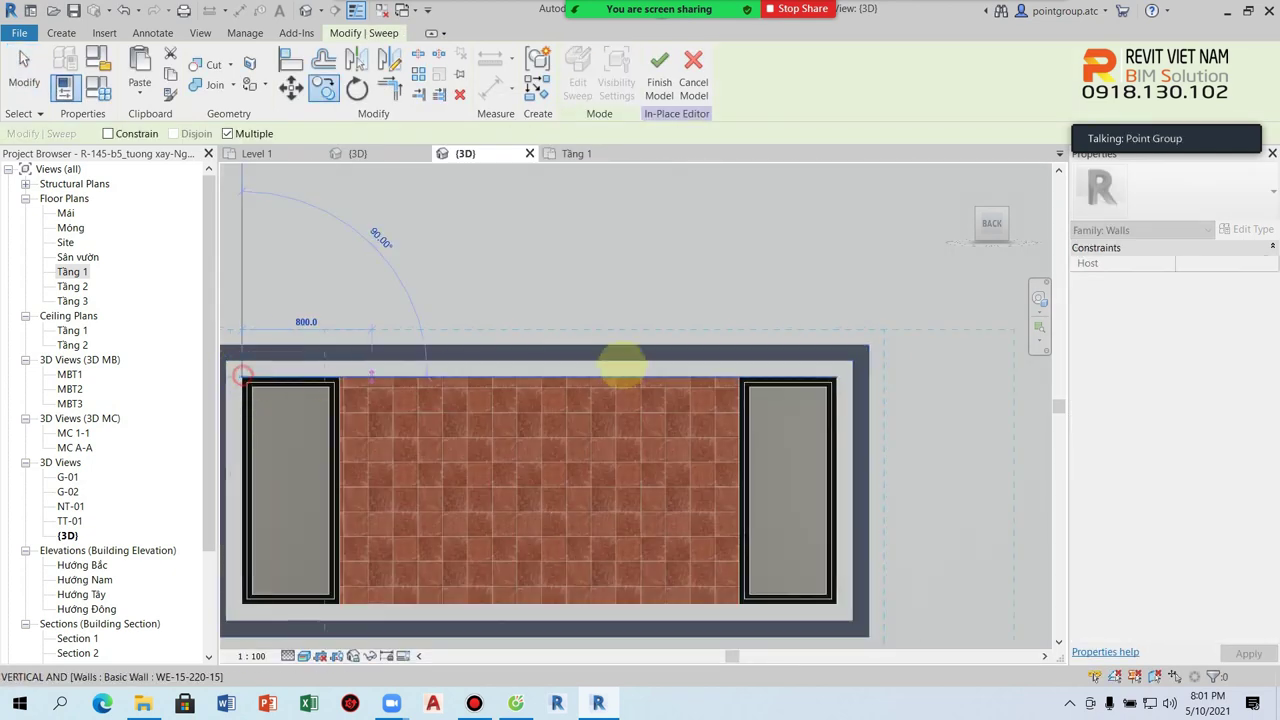
{"action": "middle_click_drag", "start_coordinate": [557, 366], "coordinate": [343, 386]}
{"action": "scroll", "coordinate": [500, 373], "scroll_direction": "up", "scroll_amount": 2}
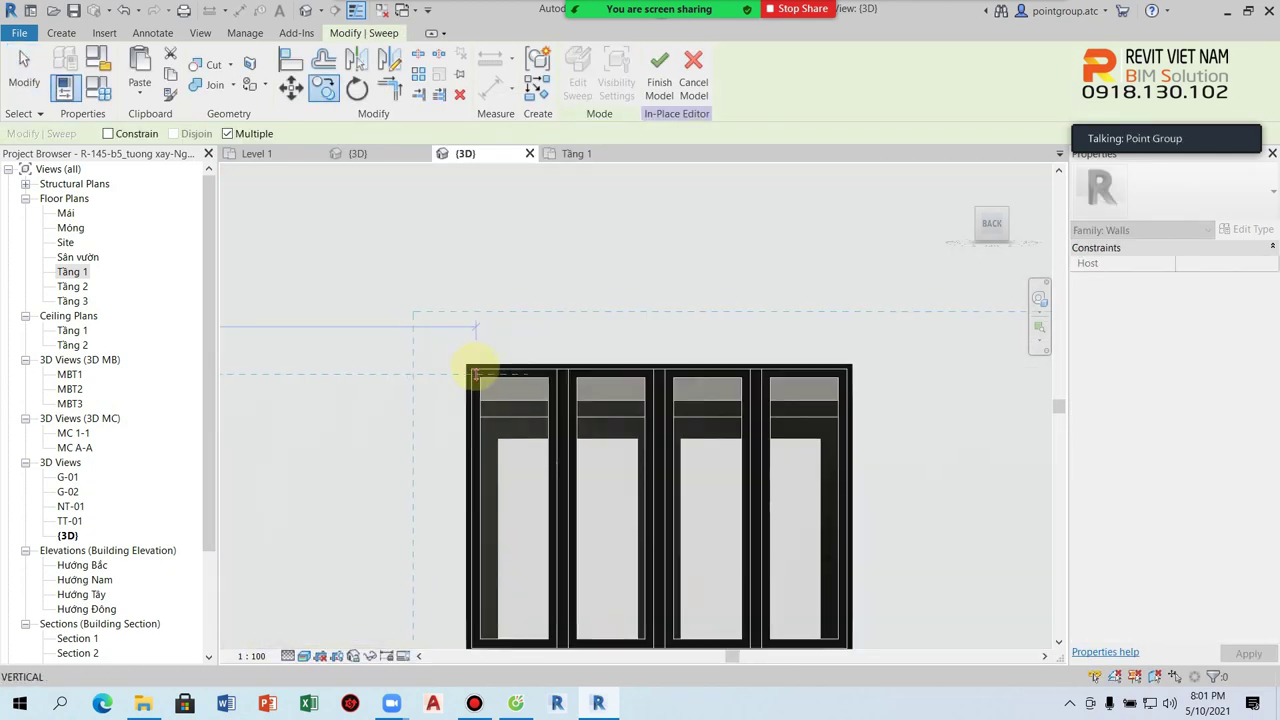
{"action": "scroll", "coordinate": [474, 374], "scroll_direction": "up", "scroll_amount": 2}
{"action": "left_click", "coordinate": [470, 372]}
{"action": "scroll", "coordinate": [480, 370], "scroll_direction": "down", "scroll_amount": 3}
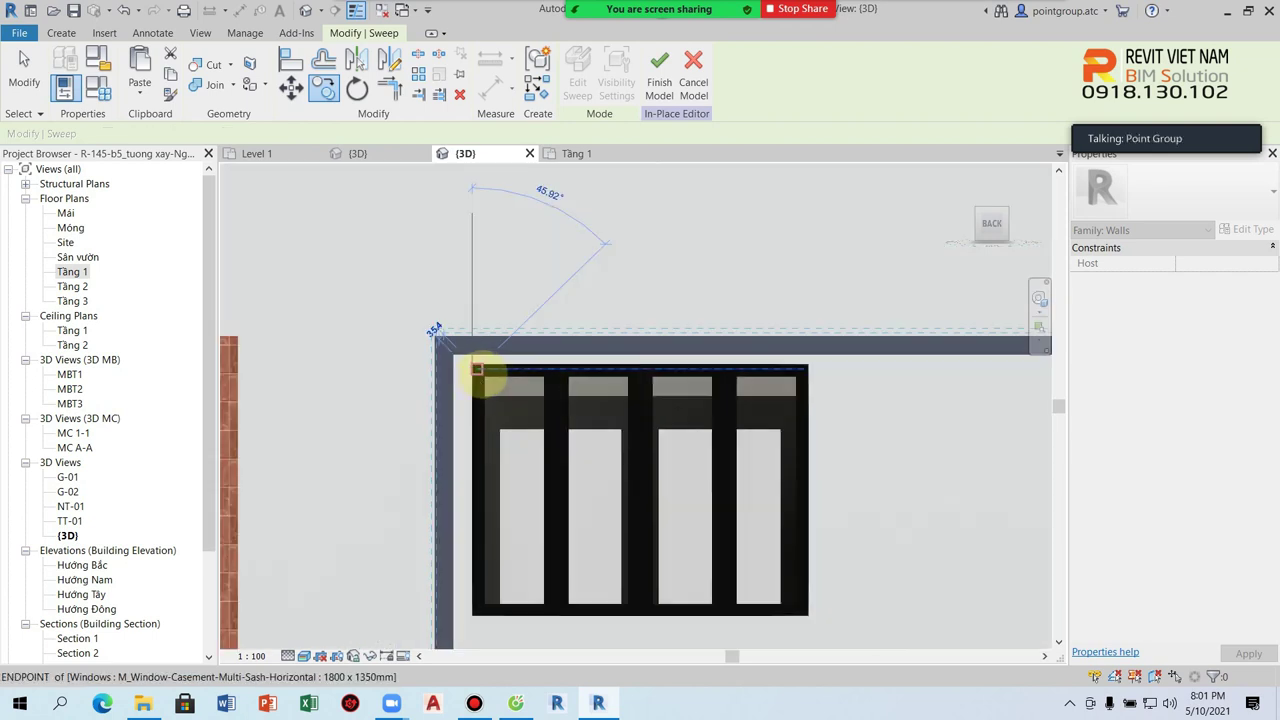
{"action": "scroll", "coordinate": [550, 367], "scroll_direction": "down", "scroll_amount": 2}
{"action": "key", "text": "Escape"}
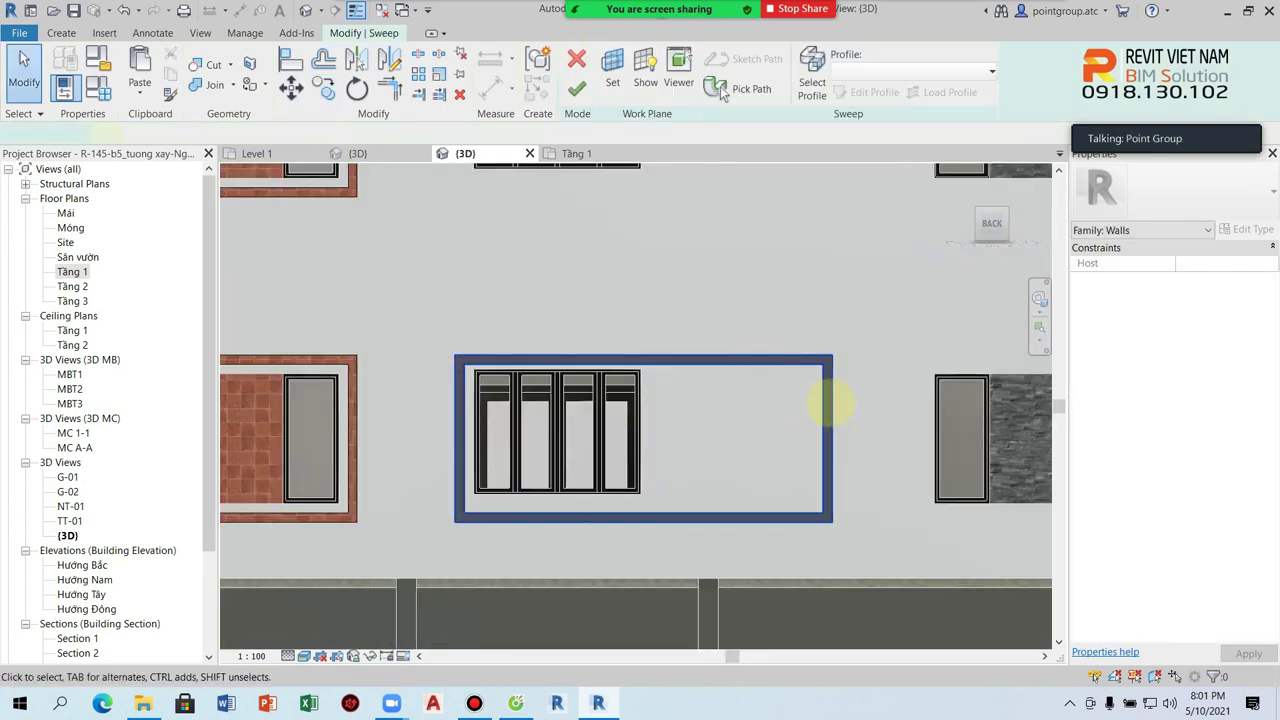
- Drag the copied sweep's right path line onto the casement window edge and finish the sweep
{"action": "left_click", "coordinate": [816, 403]}
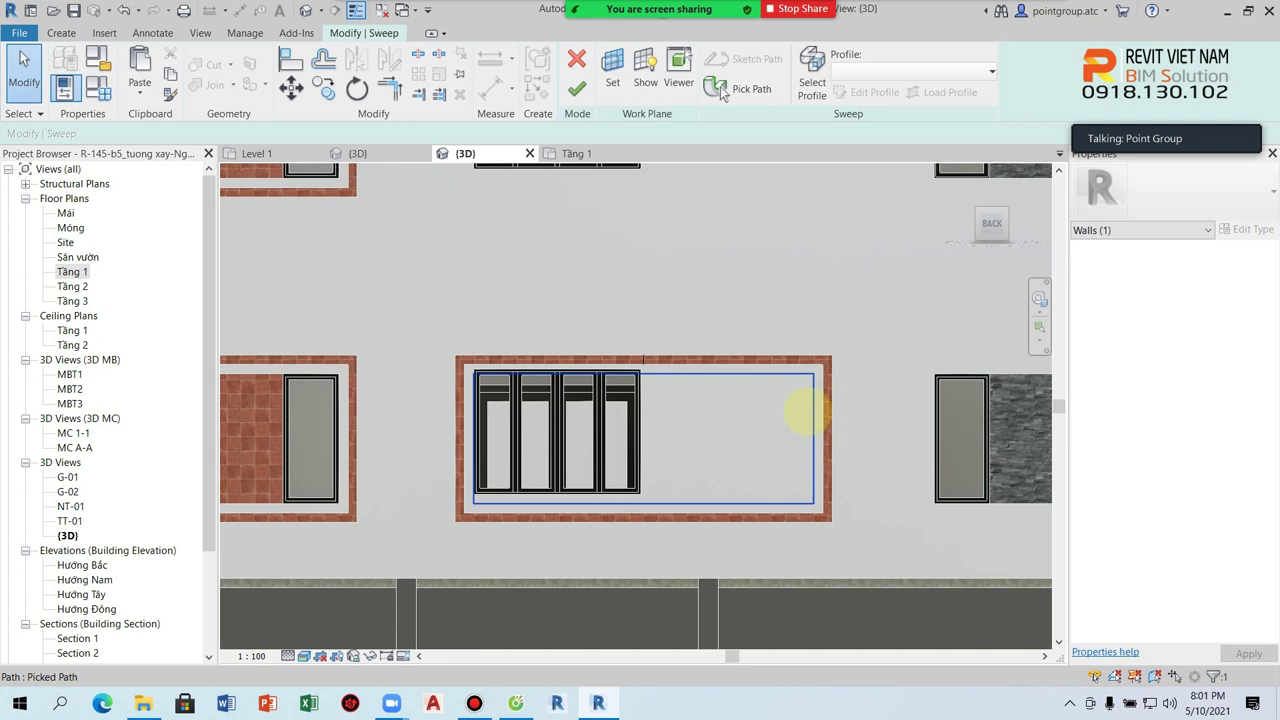
{"action": "left_click", "coordinate": [750, 90]}
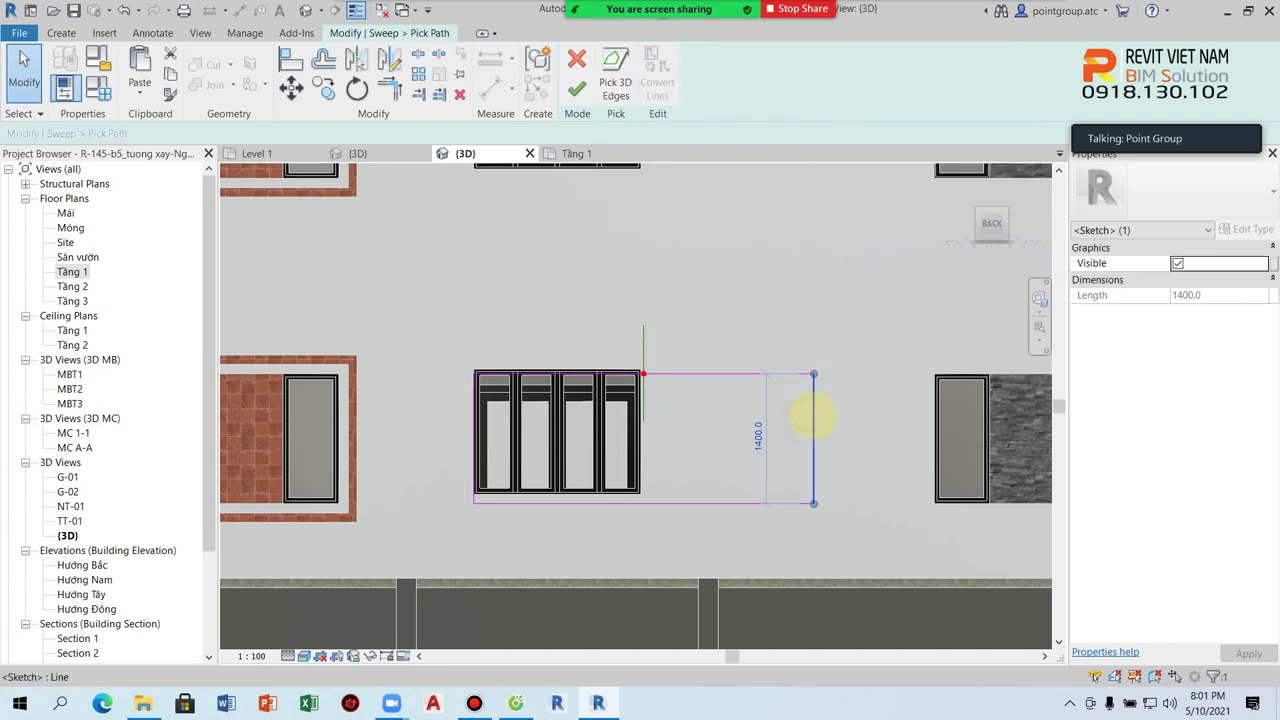
{"action": "scroll", "coordinate": [813, 415], "scroll_direction": "up", "scroll_amount": 2}
{"action": "left_click_drag", "start_coordinate": [813, 415], "coordinate": [534, 414]}
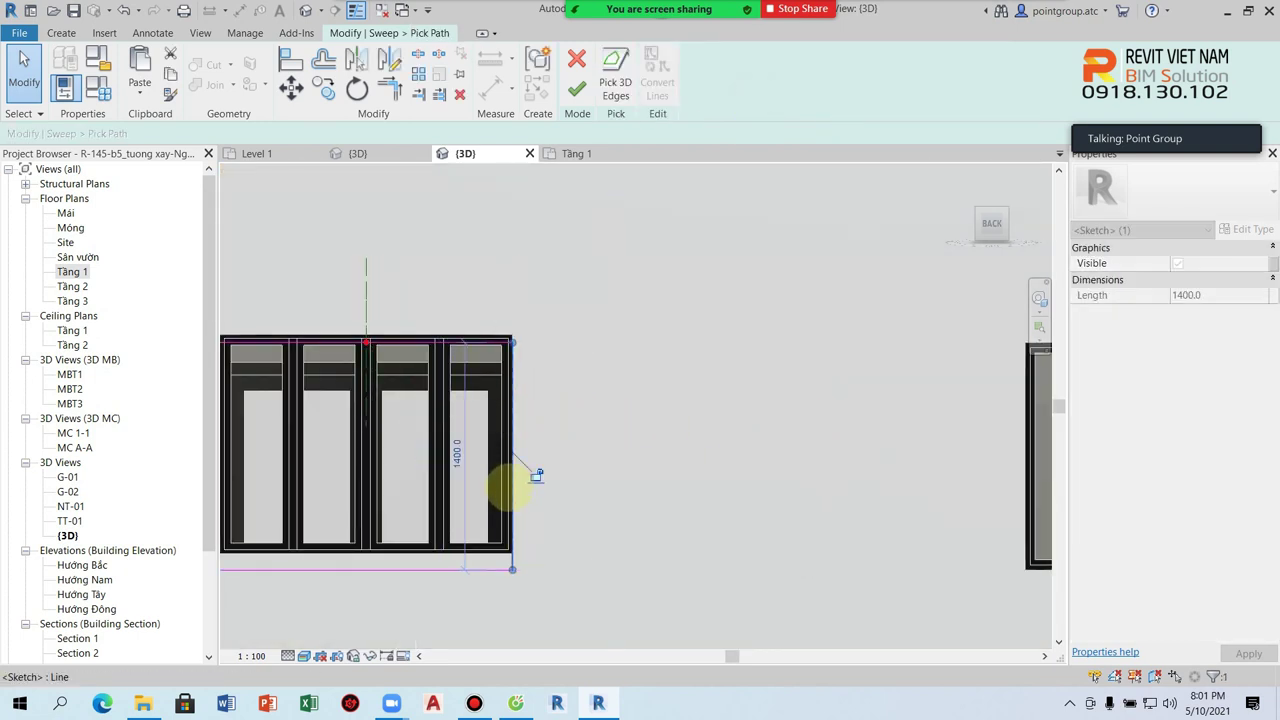
{"action": "scroll", "coordinate": [766, 420], "scroll_direction": "down", "scroll_amount": 2}
{"action": "scroll", "coordinate": [528, 508], "scroll_direction": "up", "scroll_amount": 2}
{"action": "scroll", "coordinate": [531, 514], "scroll_direction": "down", "scroll_amount": 2}
{"action": "scroll", "coordinate": [543, 543], "scroll_direction": "down", "scroll_amount": 1}
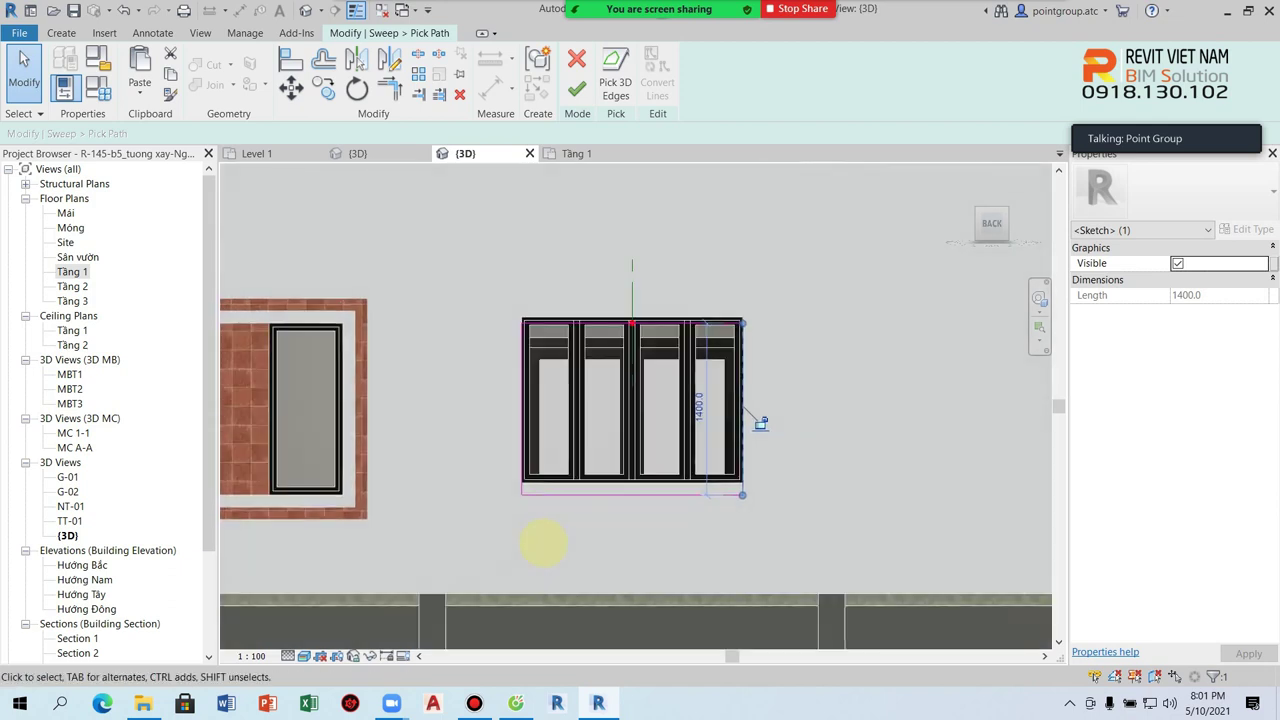
{"action": "left_click", "coordinate": [577, 88]}
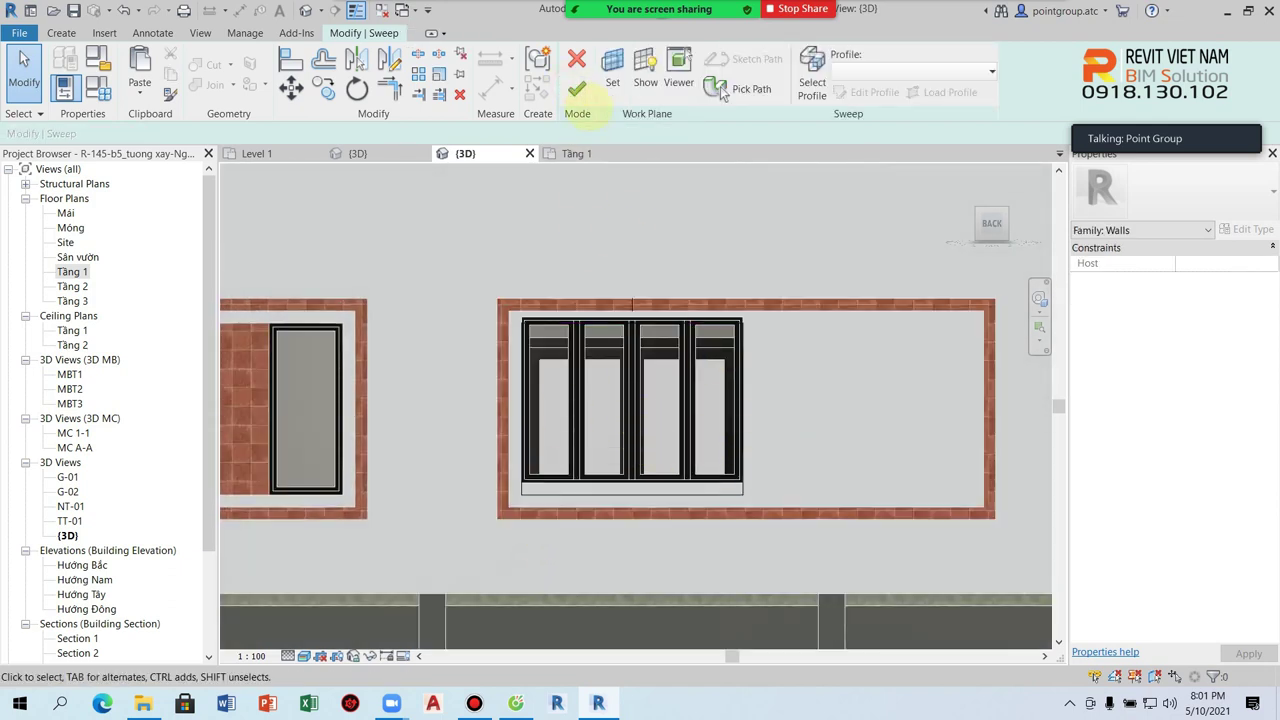
{"action": "left_click", "coordinate": [577, 88]}
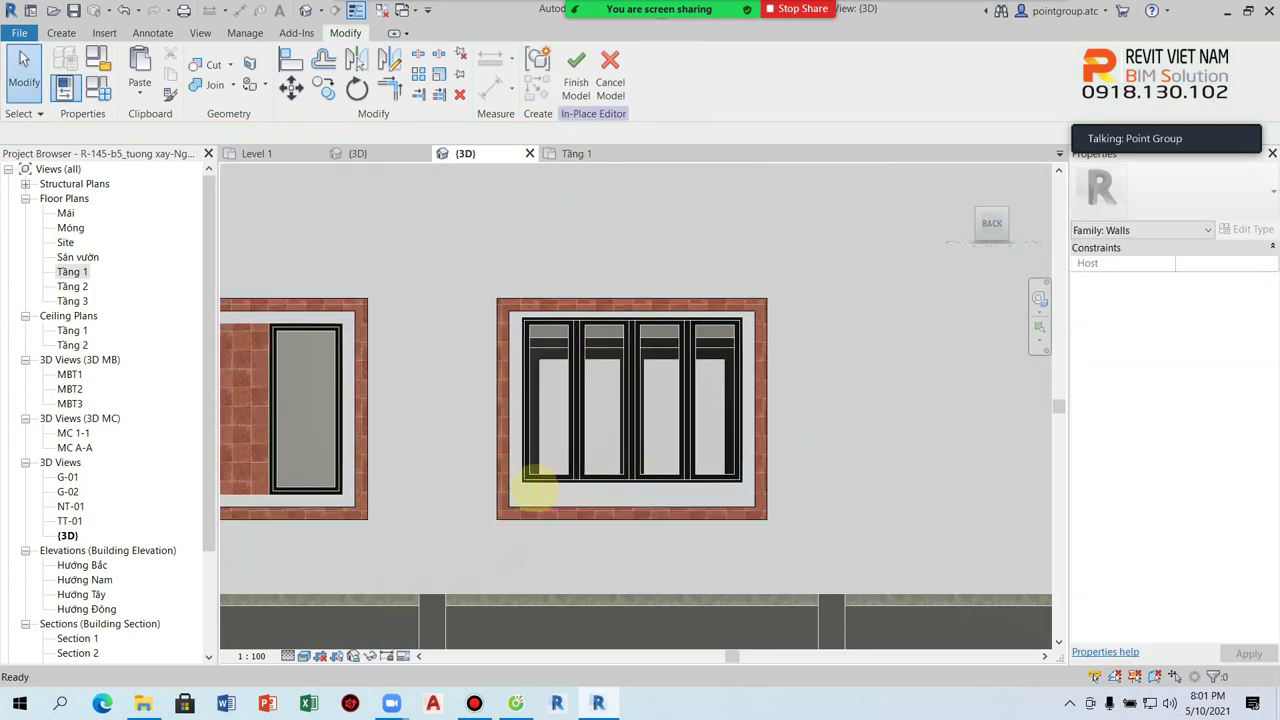
- Cancel an align, open the Hướng Bắc elevation, and finish the in-place frame model
{"action": "key", "text": "a"}
{"action": "key", "text": "l"}
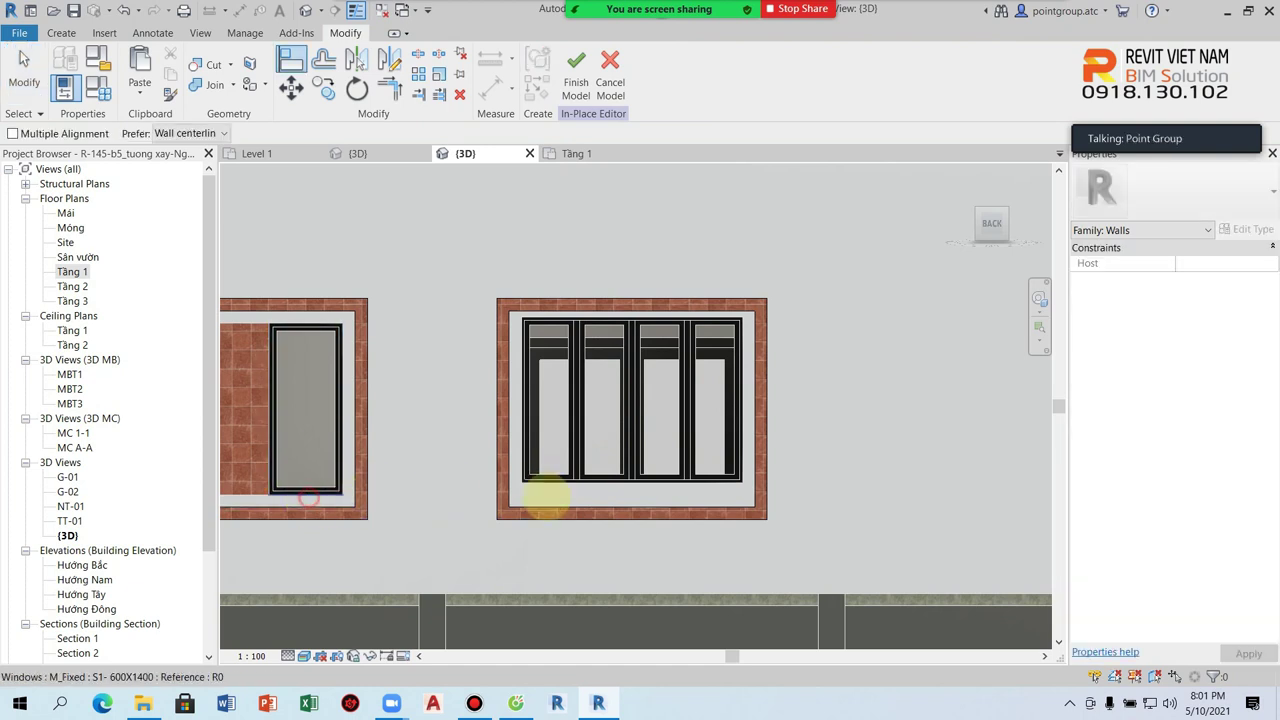
{"action": "key", "text": "Escape"}
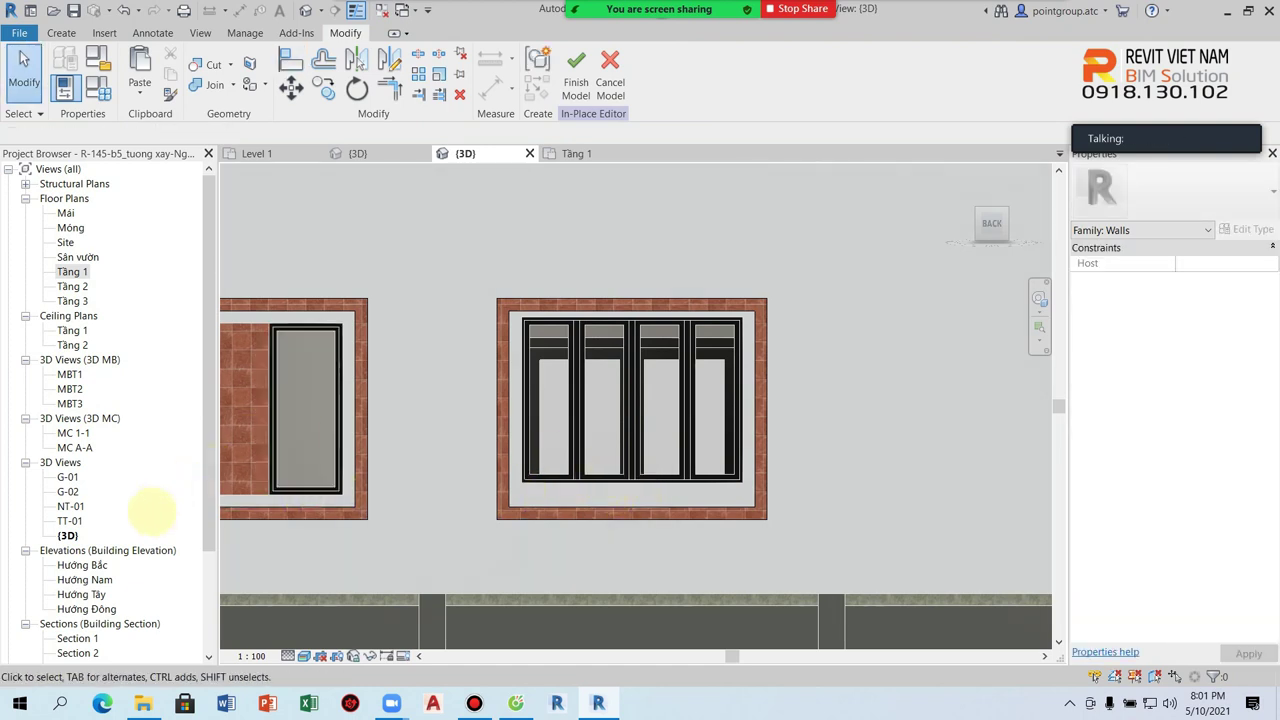
{"action": "double_click", "coordinate": [82, 565]}
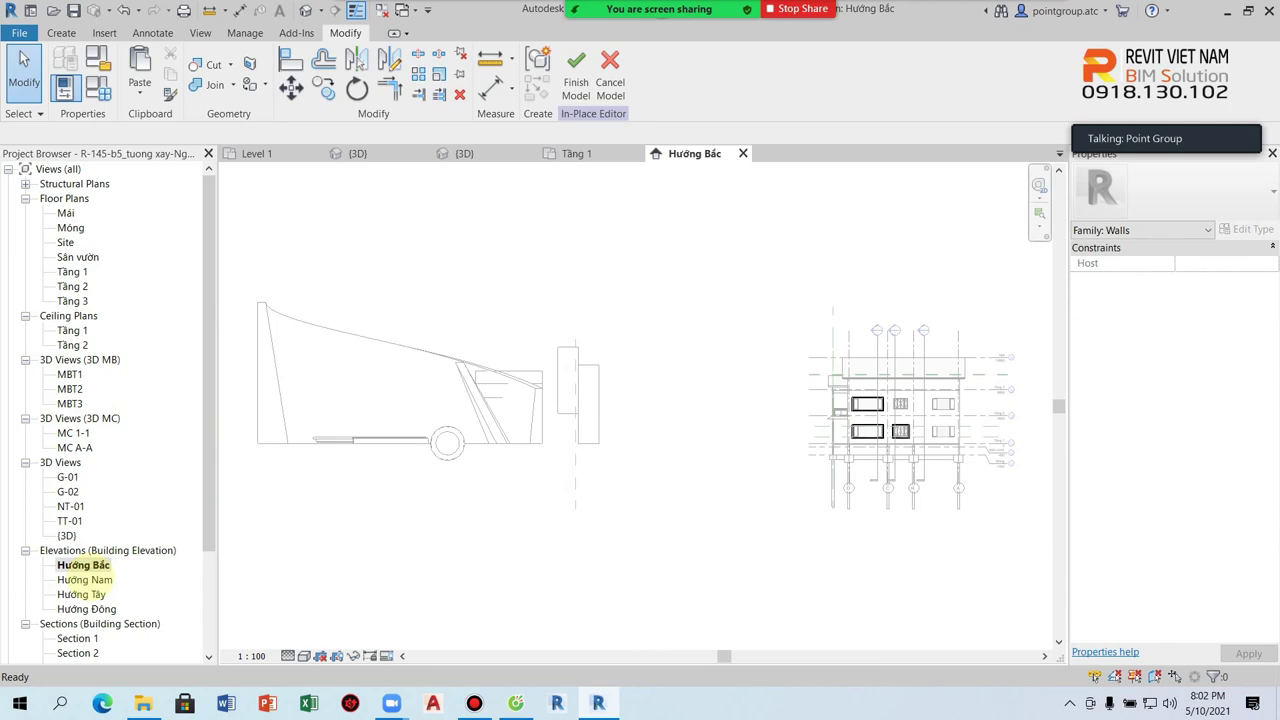
{"action": "scroll", "coordinate": [975, 440], "scroll_direction": "up", "scroll_amount": 5}
{"action": "scroll", "coordinate": [757, 429], "scroll_direction": "up", "scroll_amount": 2}
{"action": "scroll", "coordinate": [743, 480], "scroll_direction": "up", "scroll_amount": 1}
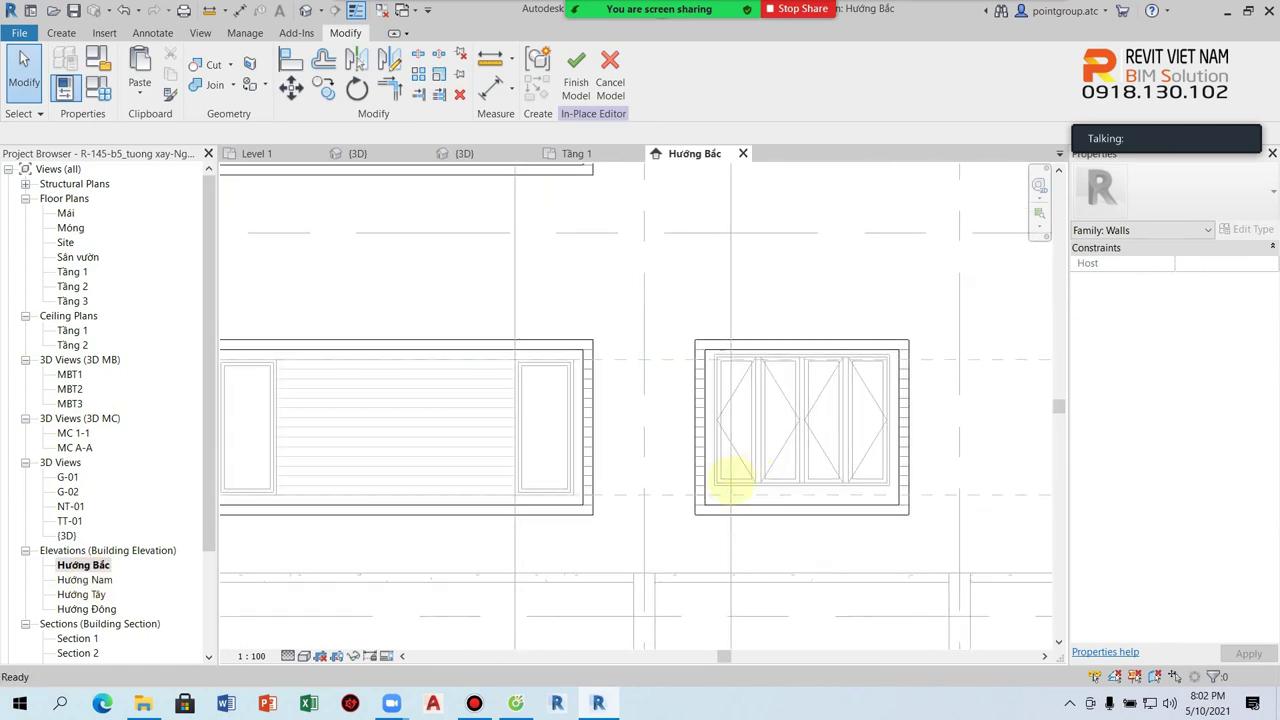
{"action": "left_click", "coordinate": [576, 72]}
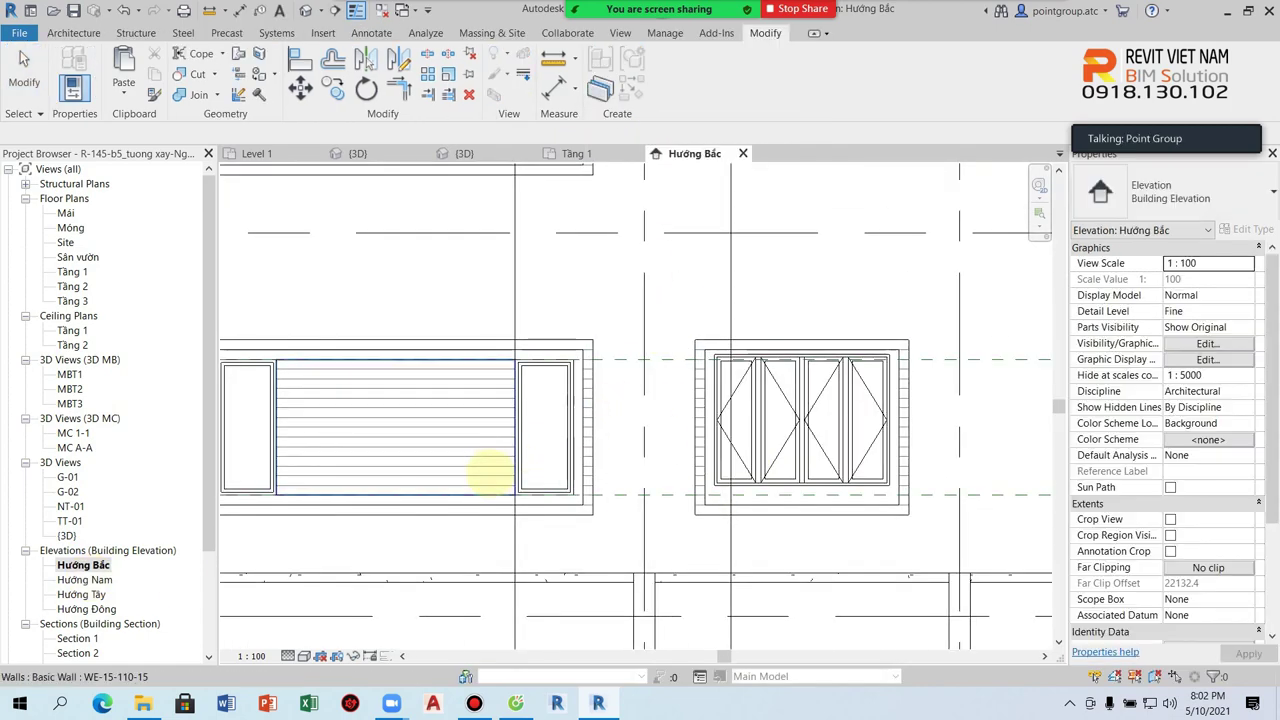
- Start aligning to a reference plane, then pan and select the 1800 x 1350 casement window
{"action": "scroll", "coordinate": [529, 524], "scroll_direction": "up", "scroll_amount": 3}
{"action": "key", "text": "a"}
{"action": "key", "text": "l"}
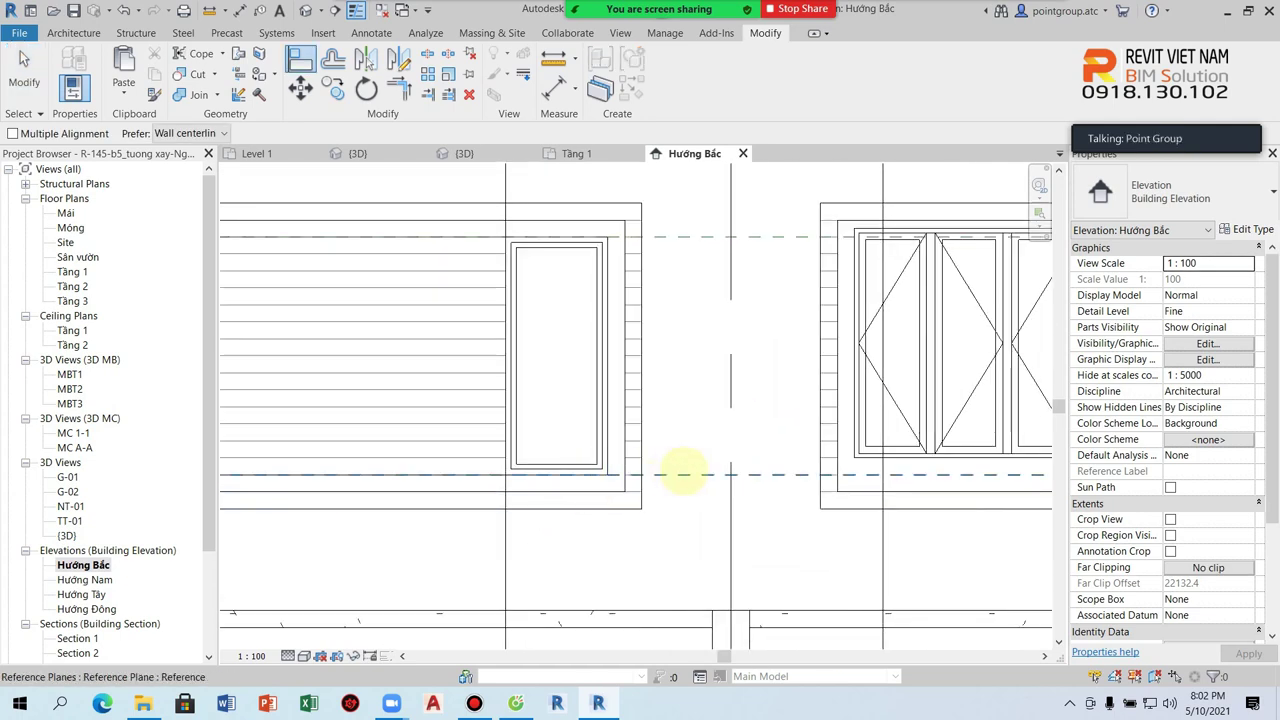
{"action": "left_click", "coordinate": [684, 471]}
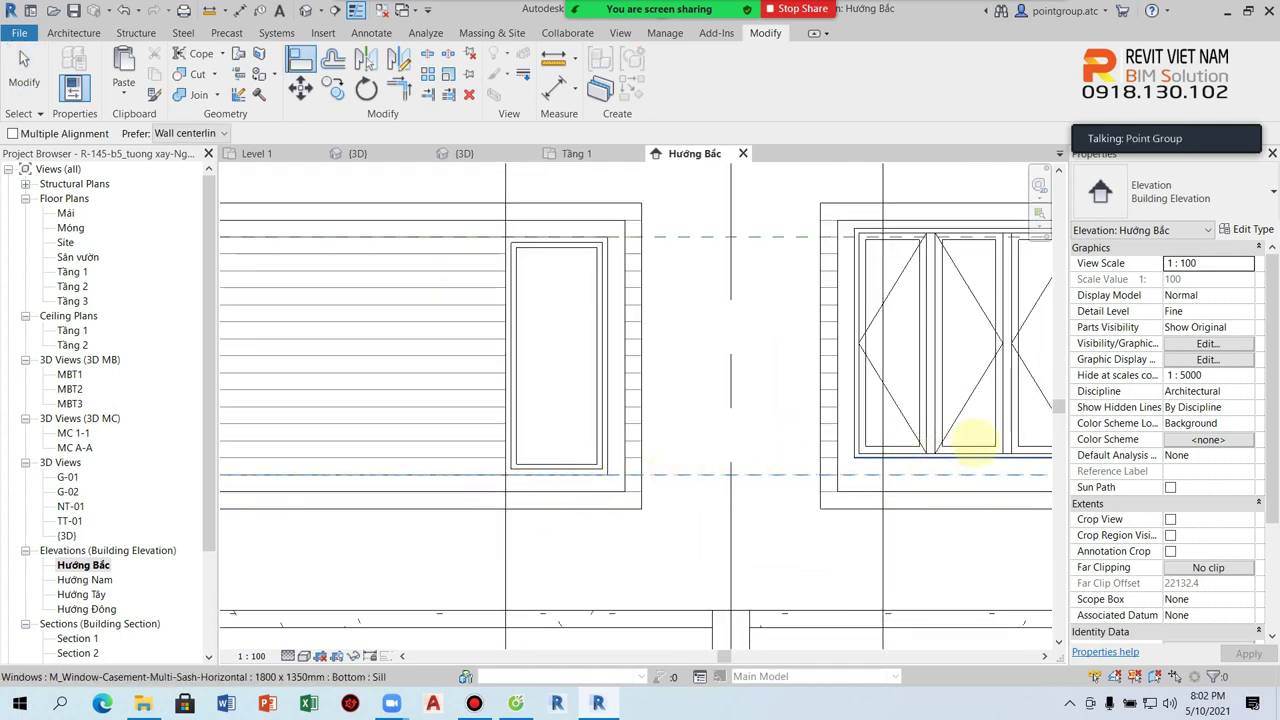
{"action": "middle_click_drag", "start_coordinate": [972, 438], "coordinate": [666, 531]}
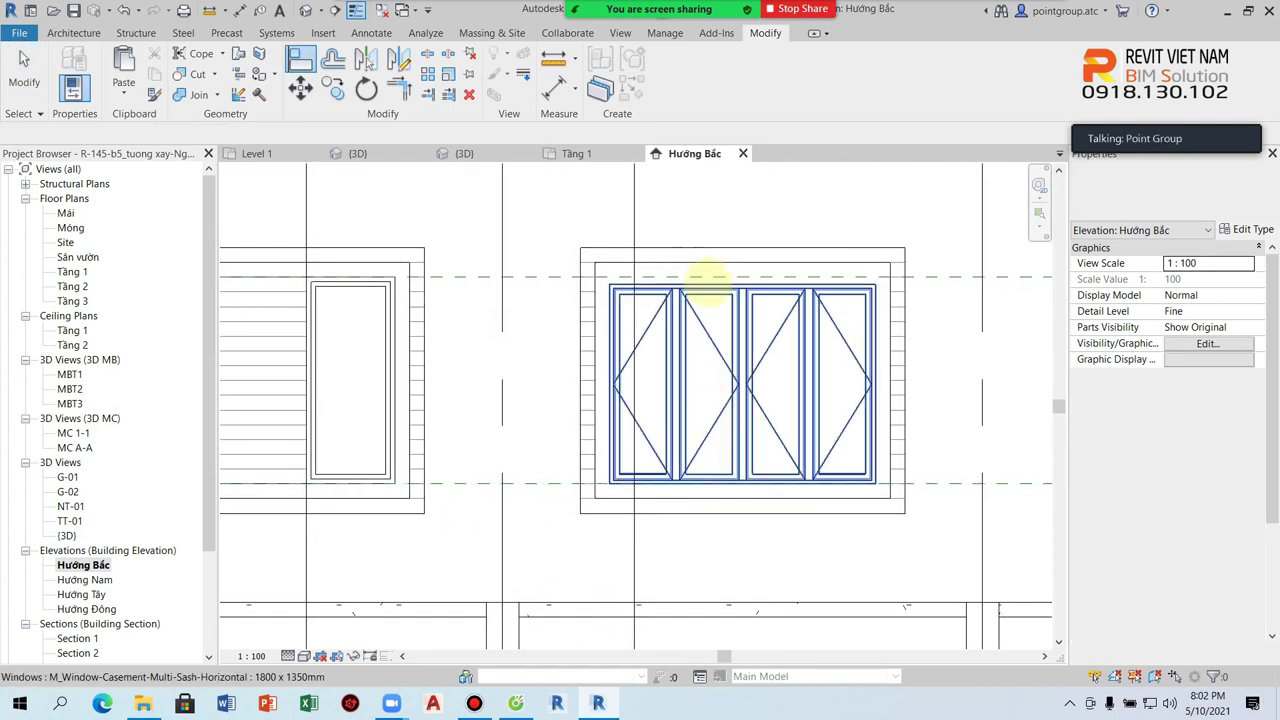
{"action": "left_click", "coordinate": [708, 287]}
{"action": "scroll", "coordinate": [708, 287], "scroll_direction": "up", "scroll_amount": 2}
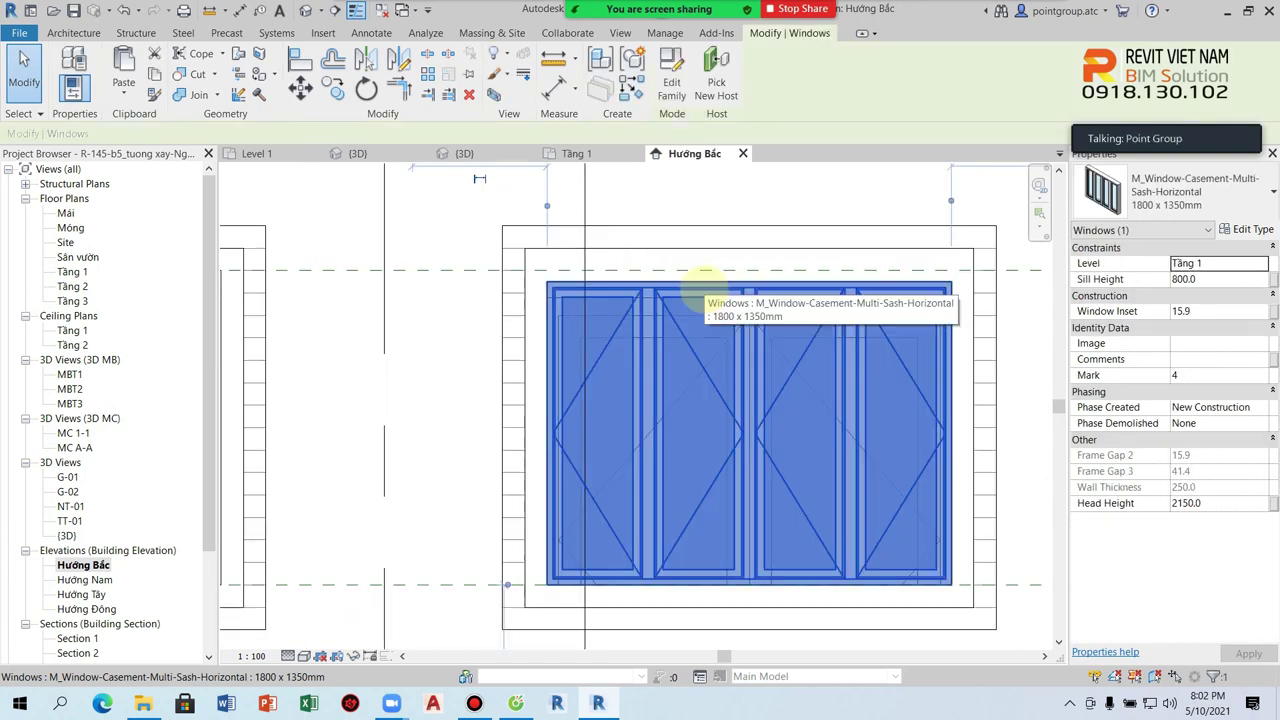
- Change the casement window type's Height from 1350 to 1400 in Type Properties
{"action": "left_click", "coordinate": [1247, 229]}
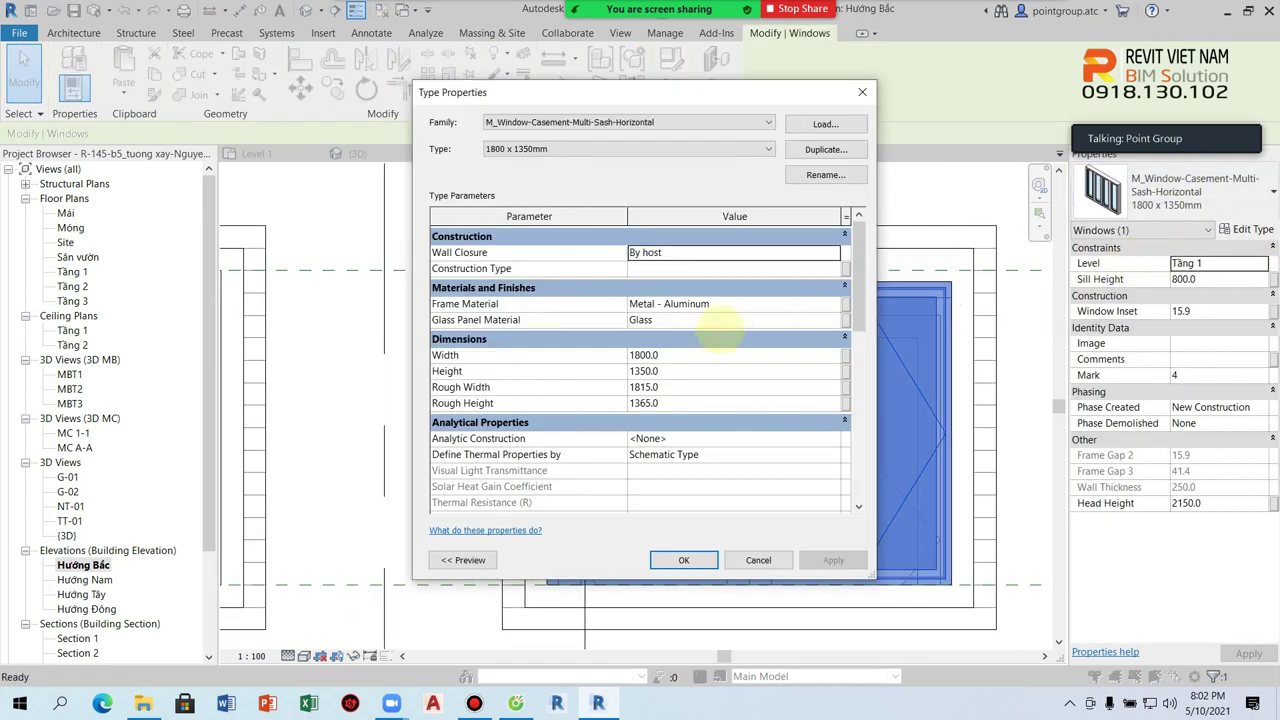
{"action": "left_click", "coordinate": [690, 403]}
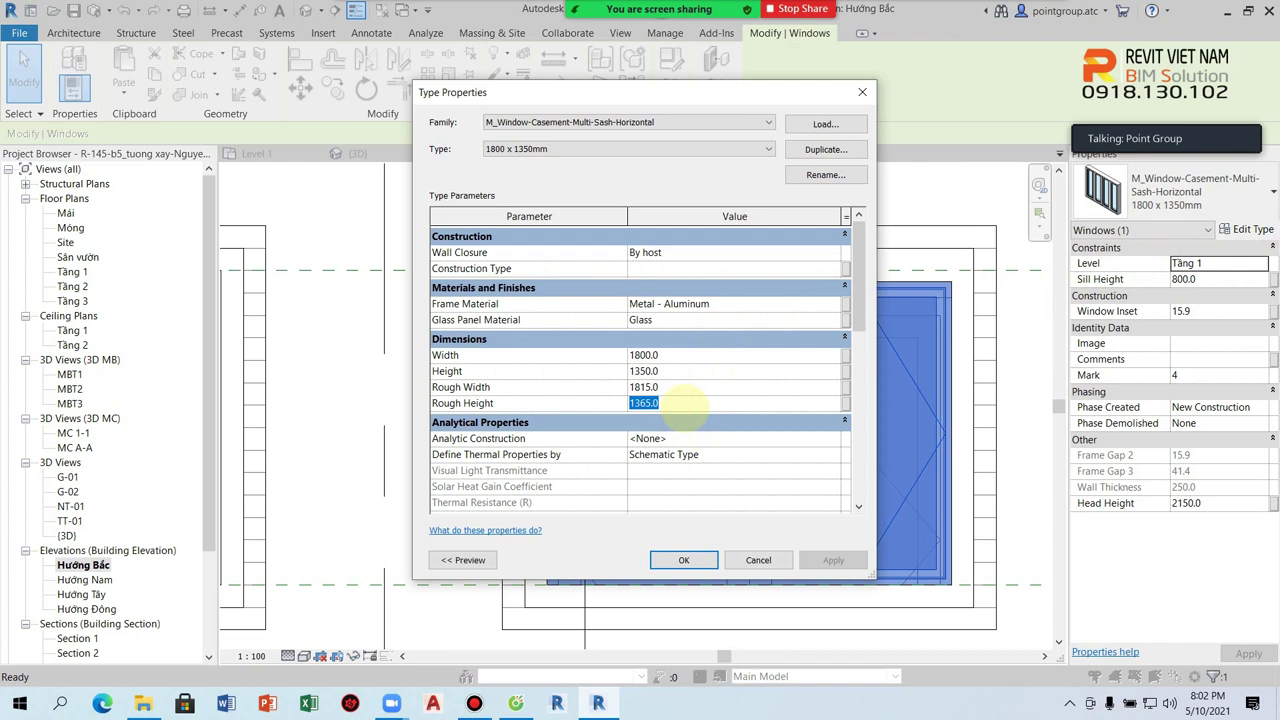
{"action": "left_click", "coordinate": [679, 369]}
{"action": "type", "text": "1400"}
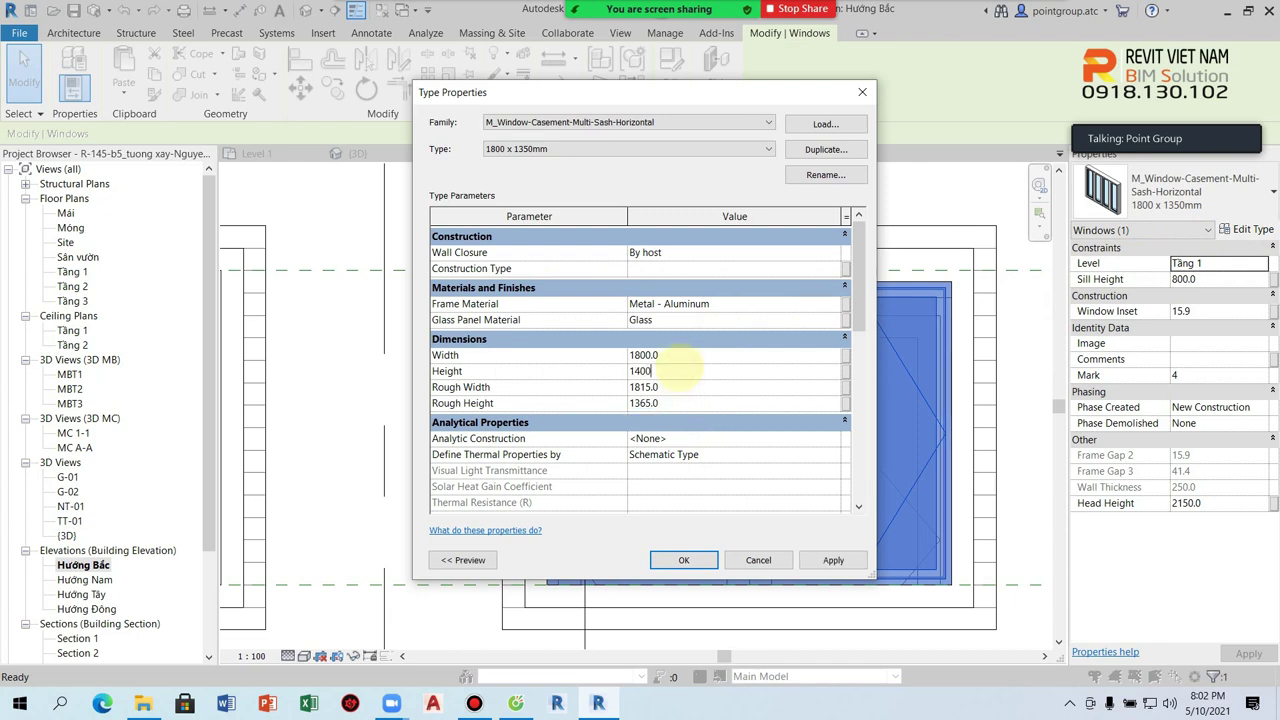
{"action": "left_click", "coordinate": [690, 561]}
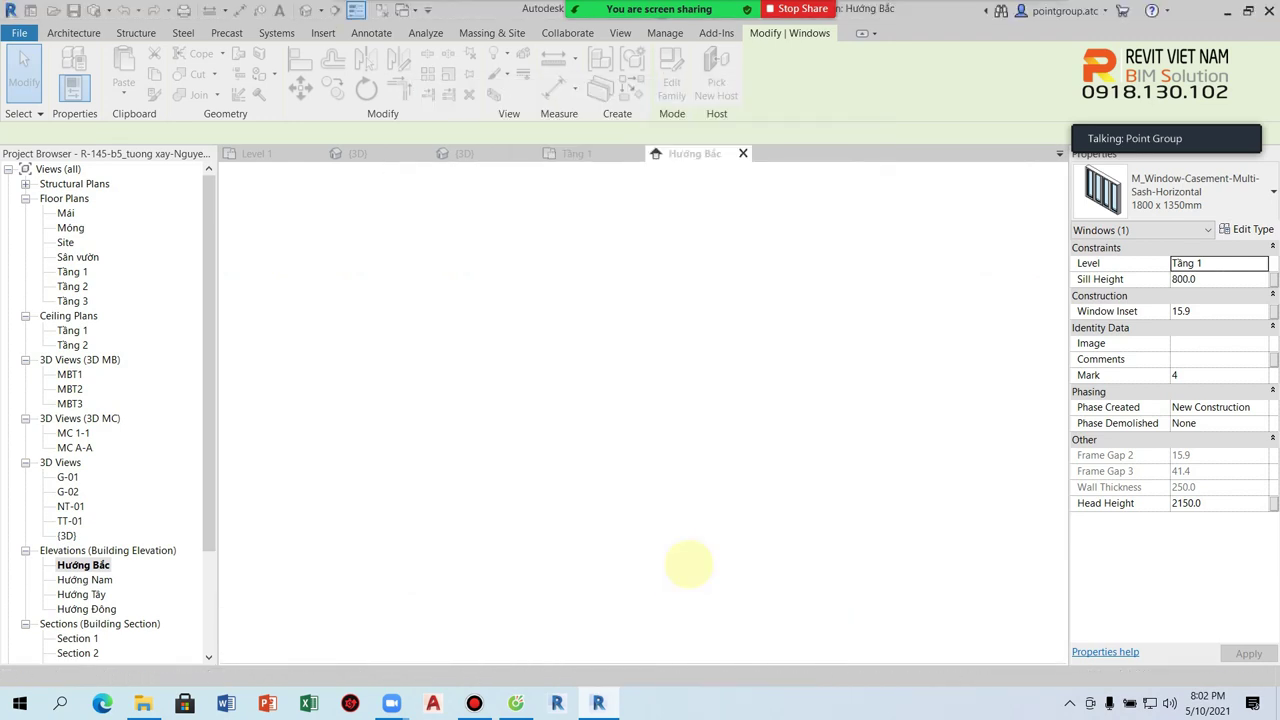
- Reopen the in-place frame model and select the frame sweep around the window
{"action": "key", "text": "Escape"}
{"action": "scroll", "coordinate": [890, 370], "scroll_direction": "down", "scroll_amount": 2}
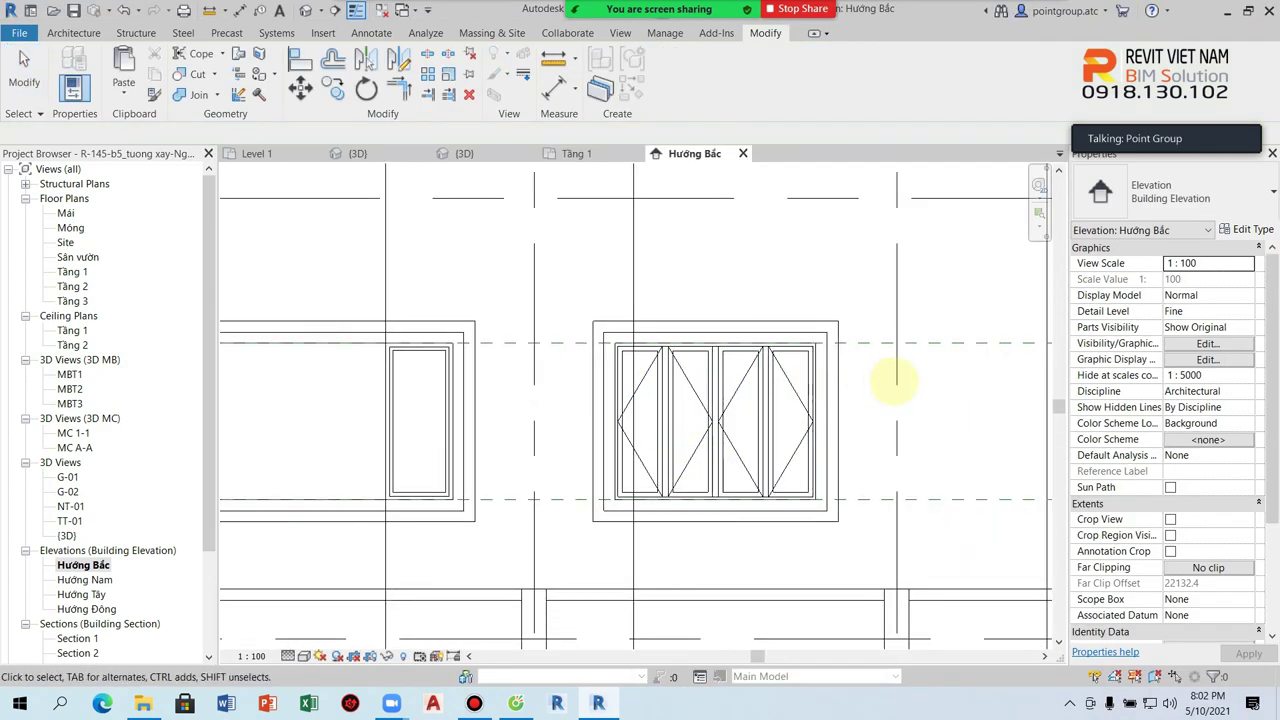
{"action": "scroll", "coordinate": [862, 393], "scroll_direction": "up", "scroll_amount": 1}
{"action": "scroll", "coordinate": [858, 393], "scroll_direction": "down", "scroll_amount": 1}
{"action": "double_click", "coordinate": [808, 395]}
{"action": "scroll", "coordinate": [600, 425], "scroll_direction": "down", "scroll_amount": 2}
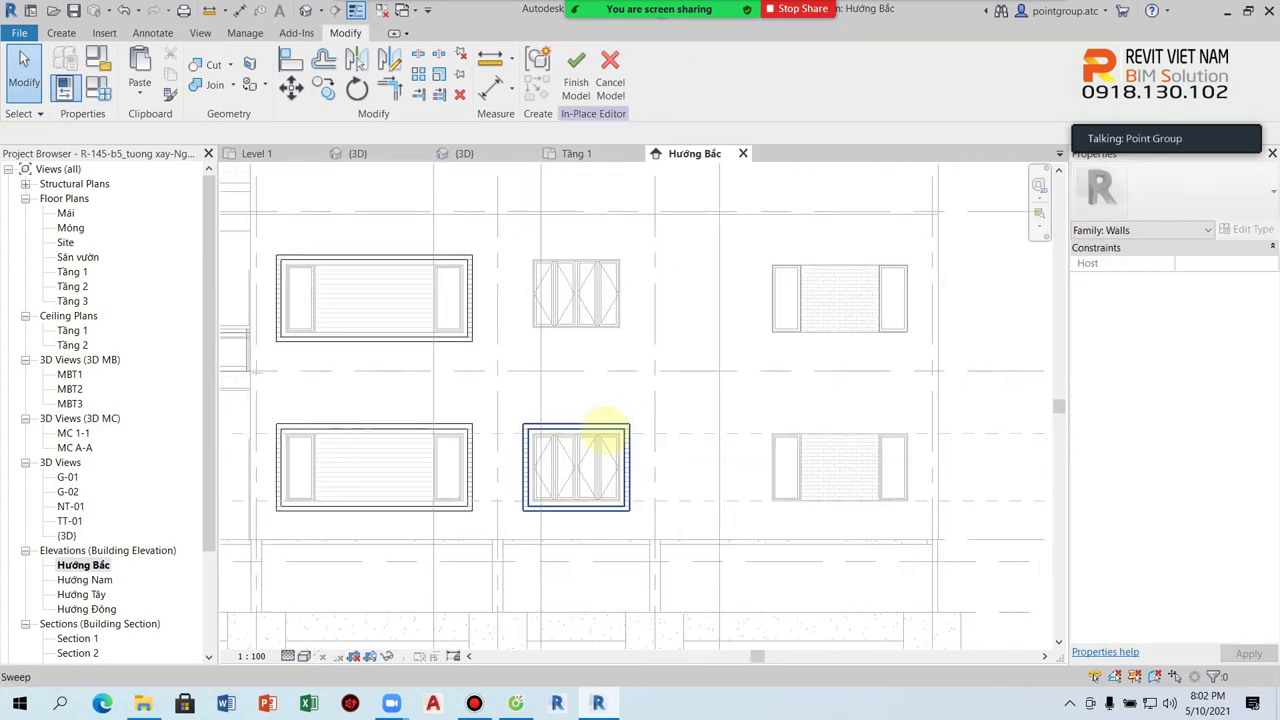
{"action": "left_click", "coordinate": [600, 425]}
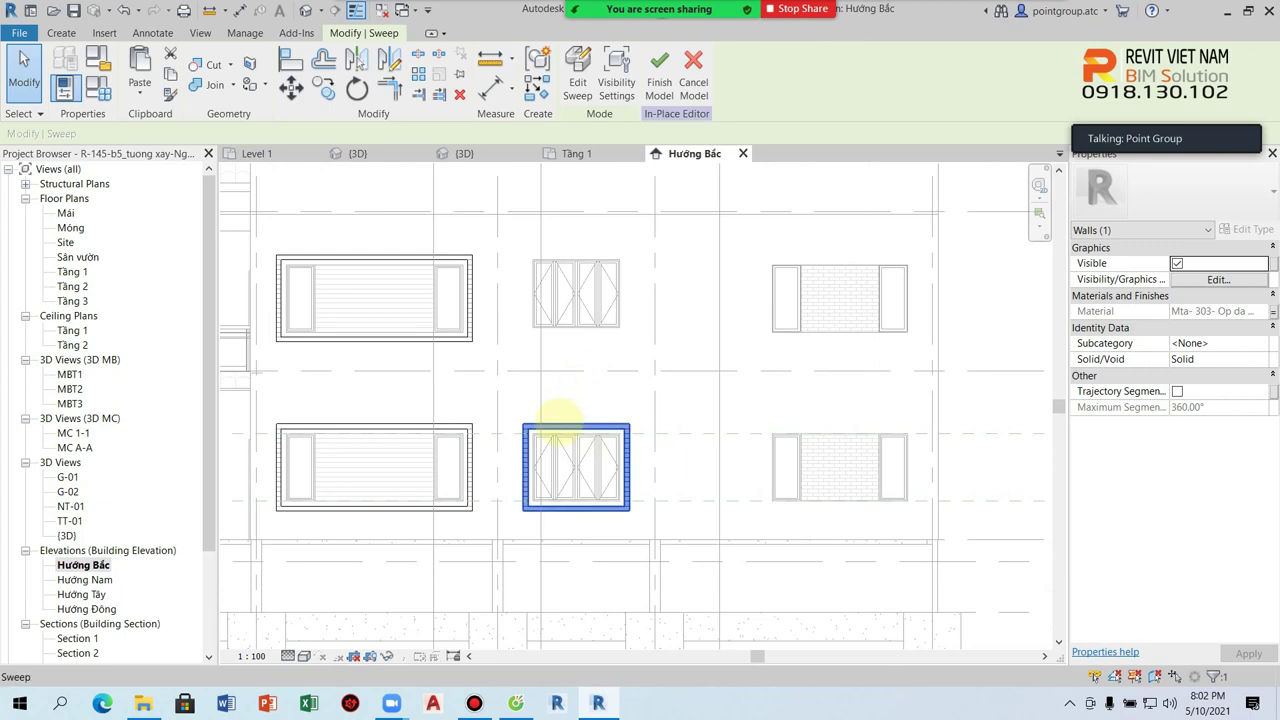
- Copy the frame sweep from one window corner onto another window and finish the model
{"action": "key", "text": "c"}
{"action": "key", "text": "o"}
{"action": "scroll", "coordinate": [530, 445], "scroll_direction": "up", "scroll_amount": 2}
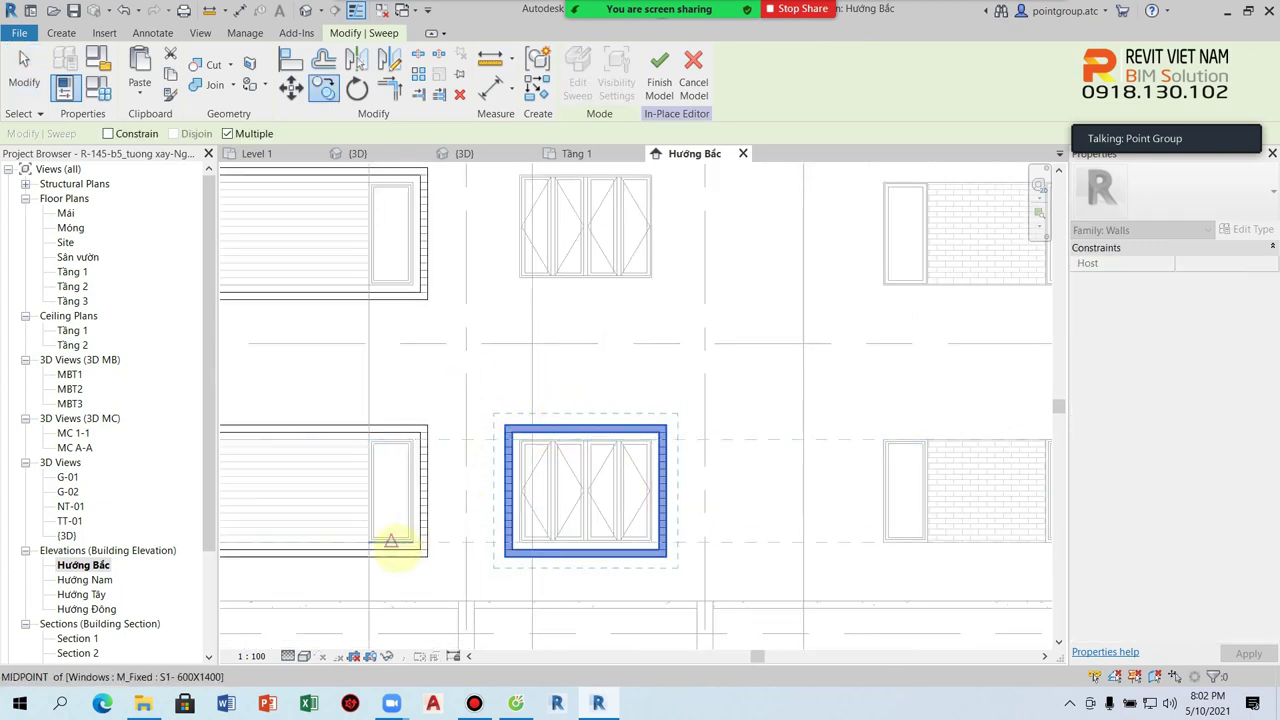
{"action": "scroll", "coordinate": [412, 537], "scroll_direction": "up", "scroll_amount": 2}
{"action": "left_click", "coordinate": [424, 531]}
{"action": "scroll", "coordinate": [425, 500], "scroll_direction": "down", "scroll_amount": 2}
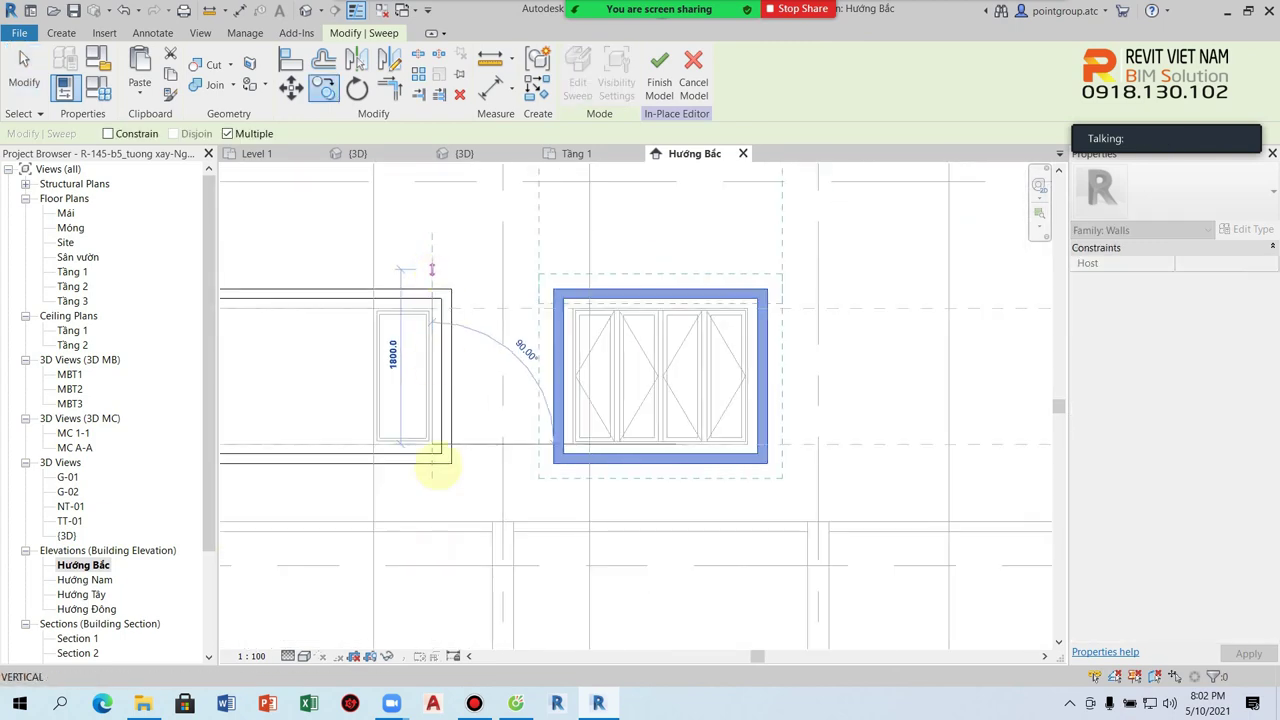
{"action": "scroll", "coordinate": [420, 460], "scroll_direction": "up", "scroll_amount": 2}
{"action": "left_click", "coordinate": [420, 460]}
{"action": "scroll", "coordinate": [423, 457], "scroll_direction": "down", "scroll_amount": 3}
{"action": "key", "text": "Escape"}
{"action": "key", "text": "Escape"}
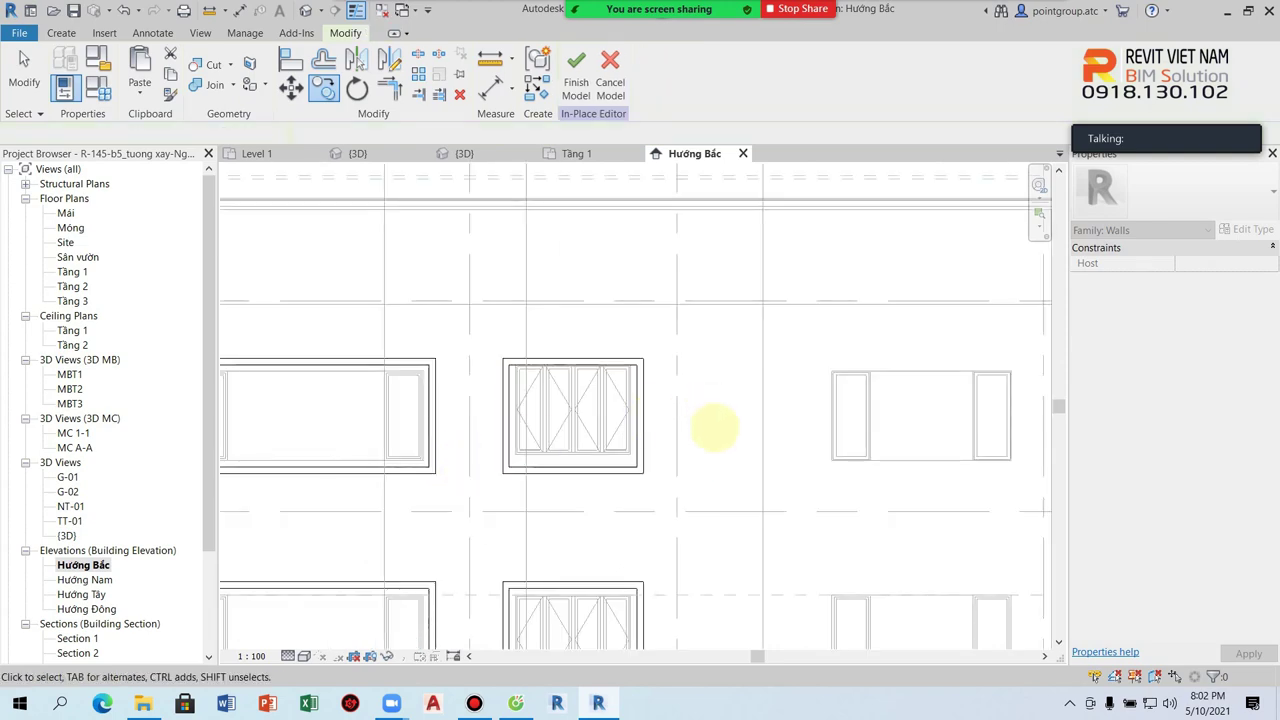
{"action": "middle_click_drag", "start_coordinate": [676, 466], "coordinate": [640, 450]}
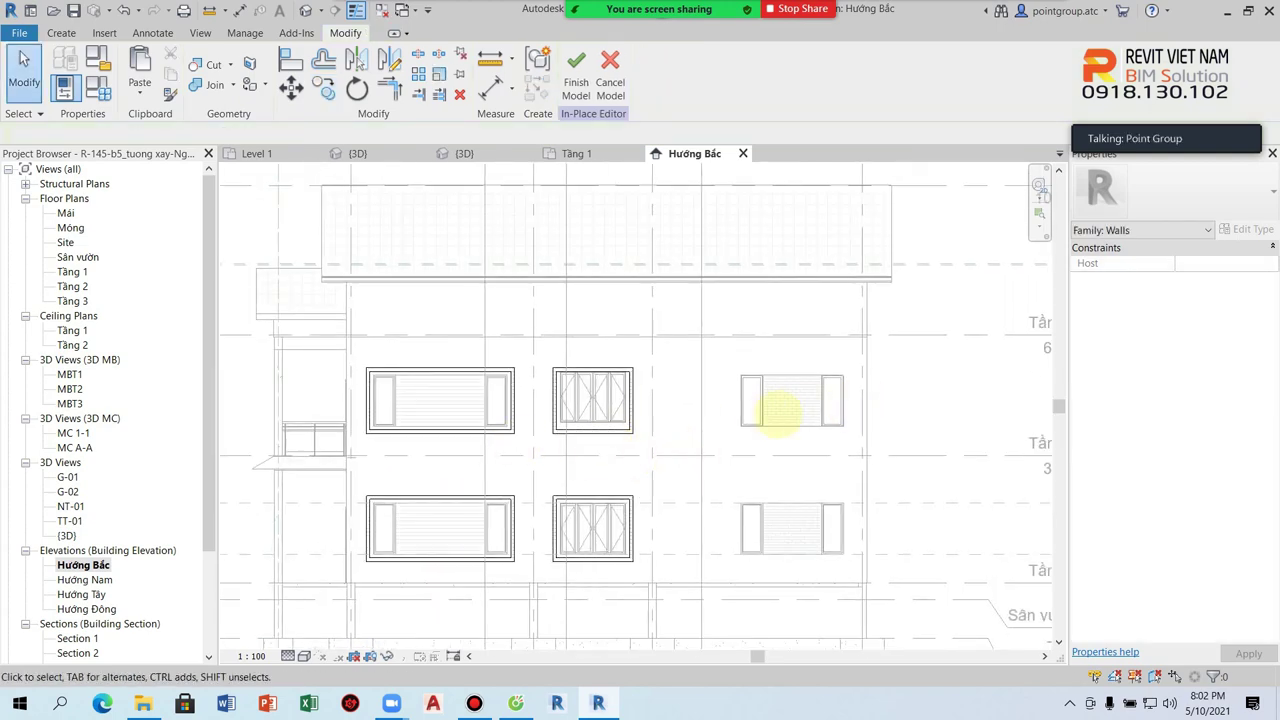
{"action": "left_click", "coordinate": [576, 62]}
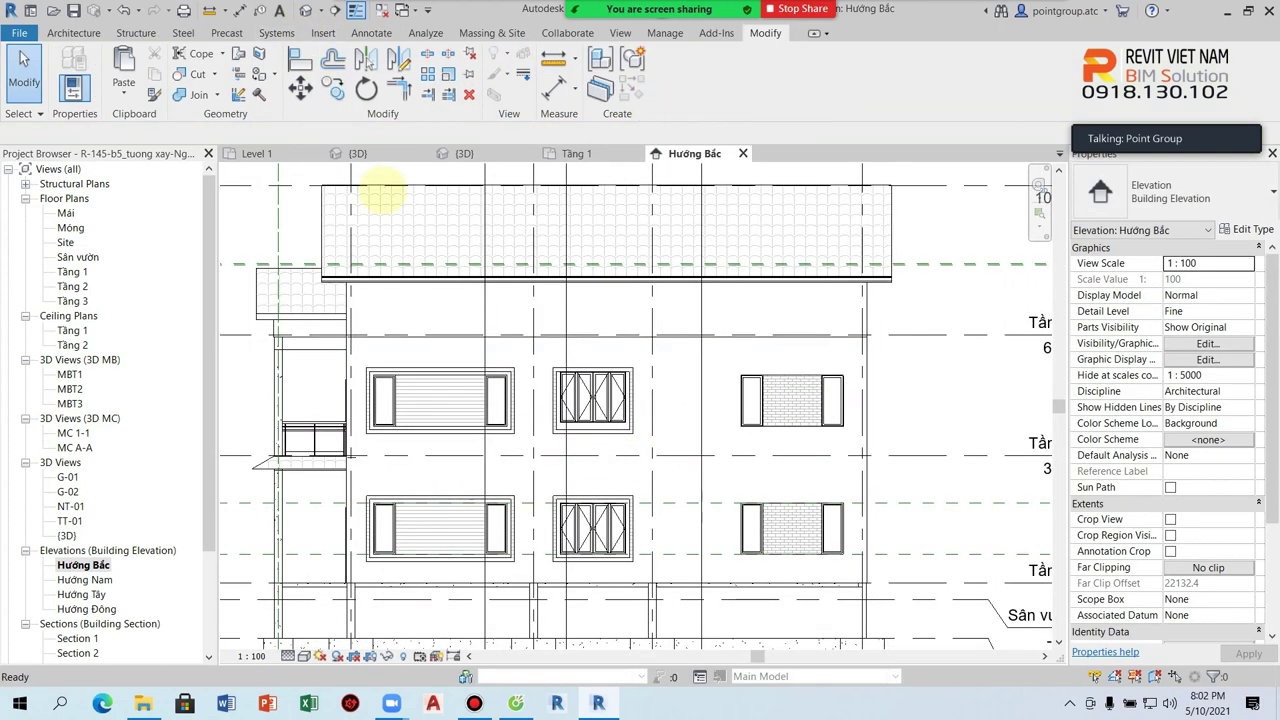
- Switch to the default 3D view, orbit to the framed facade windows, and select their wall
{"action": "left_click", "coordinate": [306, 10]}
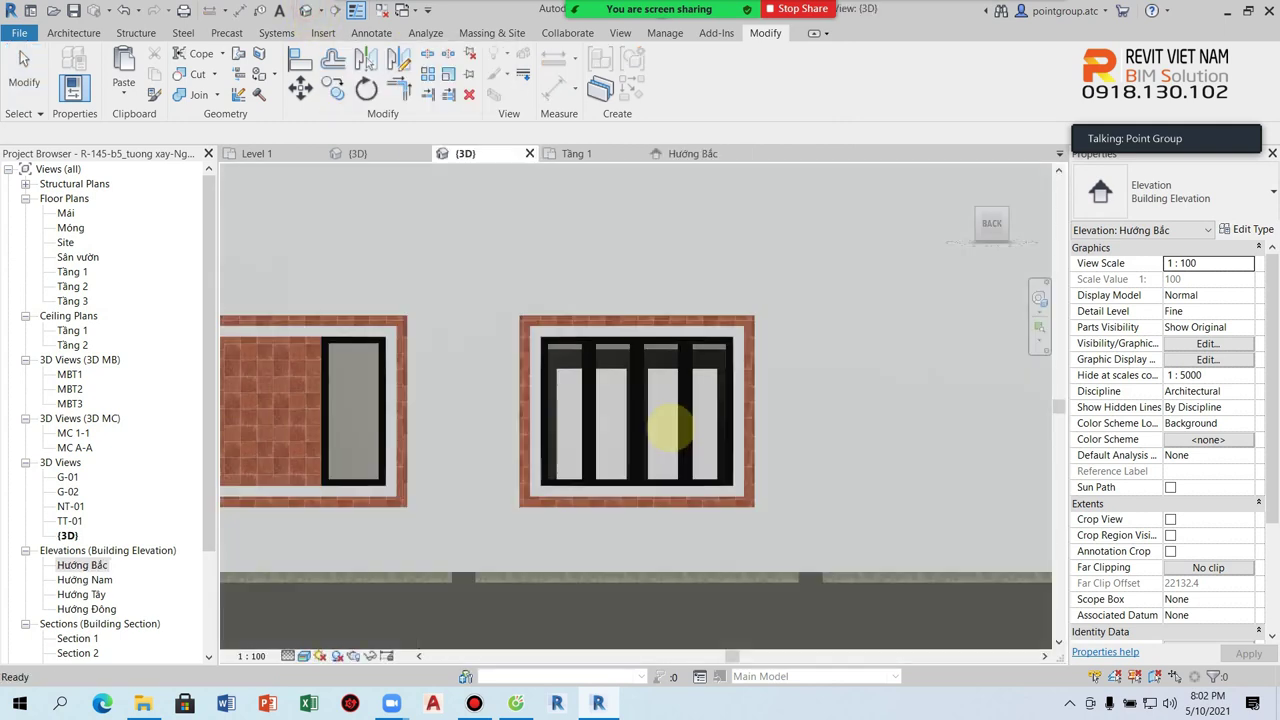
{"action": "scroll", "coordinate": [690, 440], "scroll_direction": "up", "scroll_amount": 2}
{"action": "scroll", "coordinate": [740, 465], "scroll_direction": "down", "scroll_amount": 5}
{"action": "mouse_move", "coordinate": [786, 449]}
{"action": "middle_mouse_down", "text": "shift"}
{"action": "mouse_move", "coordinate": [663, 506]}
{"action": "mouse_move", "coordinate": [718, 340]}
{"action": "middle_mouse_up", "text": "shift"}
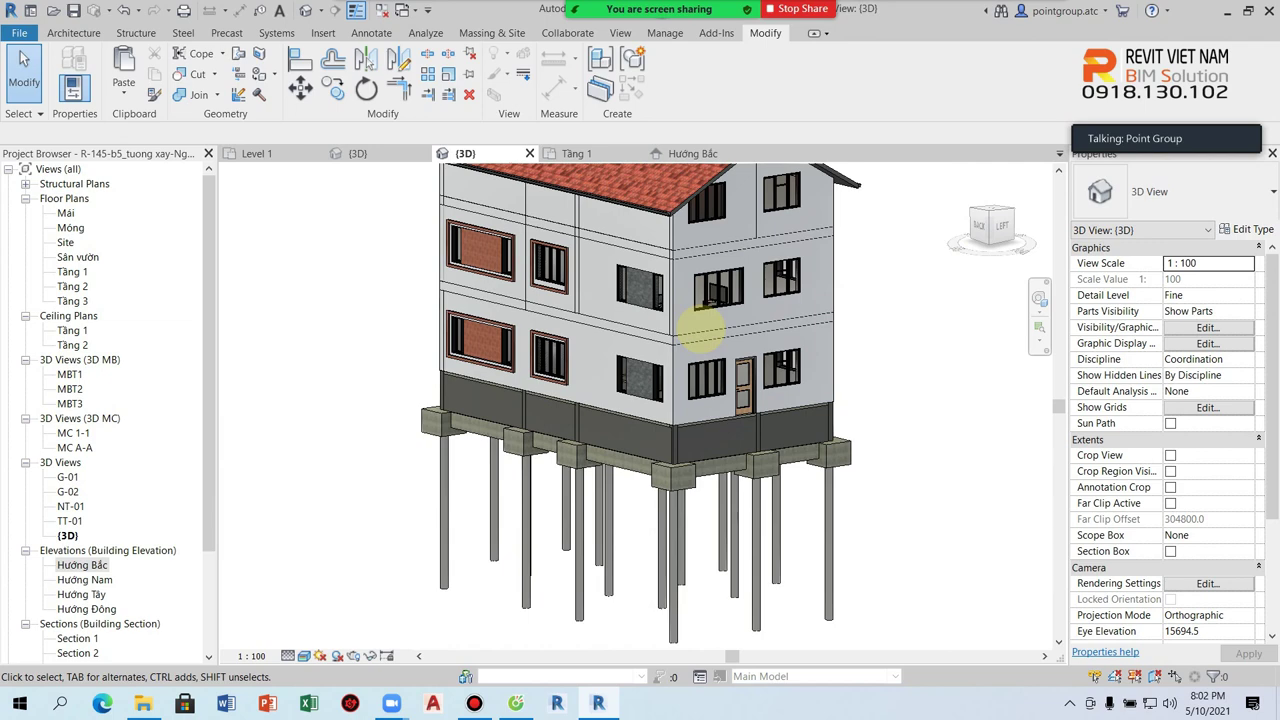
{"action": "scroll", "coordinate": [537, 366], "scroll_direction": "up", "scroll_amount": 3}
{"action": "middle_click_drag", "start_coordinate": [749, 429], "coordinate": [455, 343], "text": "shift"}
{"action": "scroll", "coordinate": [455, 343], "scroll_direction": "up", "scroll_amount": 2}
{"action": "scroll", "coordinate": [455, 343], "scroll_direction": "up", "scroll_amount": 1}
{"action": "left_click", "coordinate": [490, 320]}
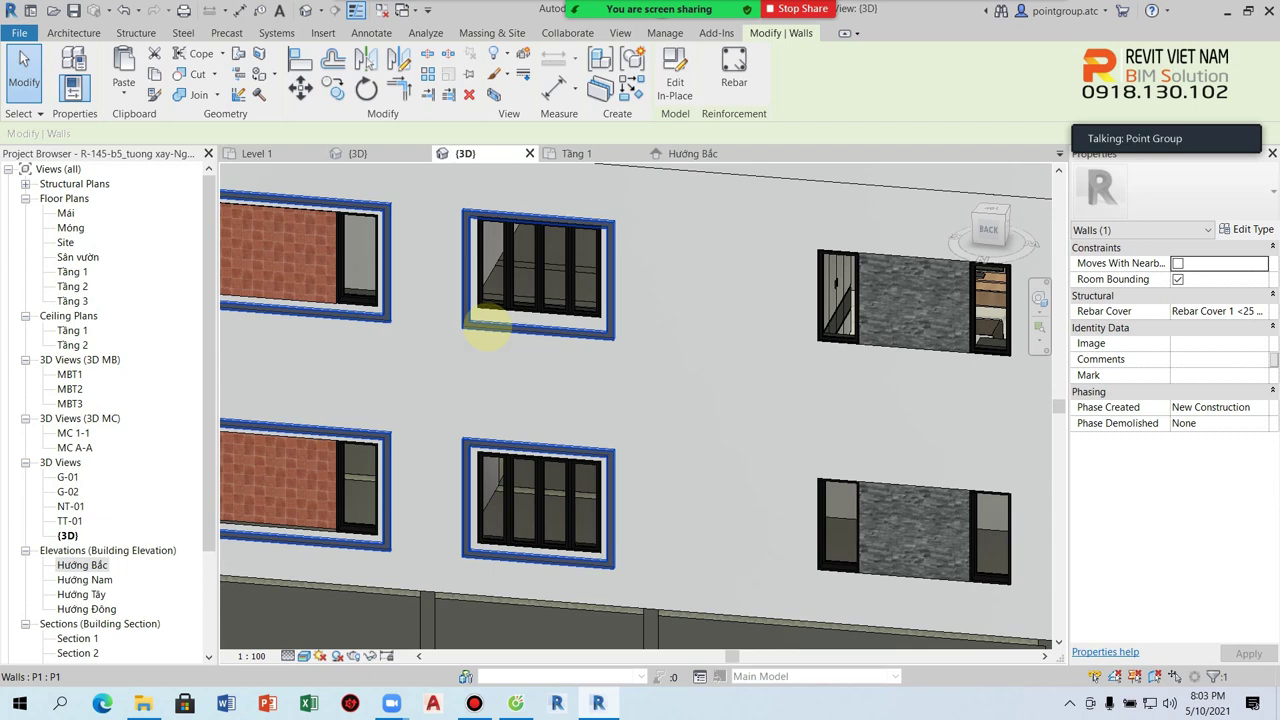
- Orbit around the roof and facade to locate the window to lower
{"action": "scroll", "coordinate": [485, 320], "scroll_direction": "down", "scroll_amount": 3}
{"action": "scroll", "coordinate": [614, 318], "scroll_direction": "down", "scroll_amount": 2}
{"action": "key", "text": "Escape"}
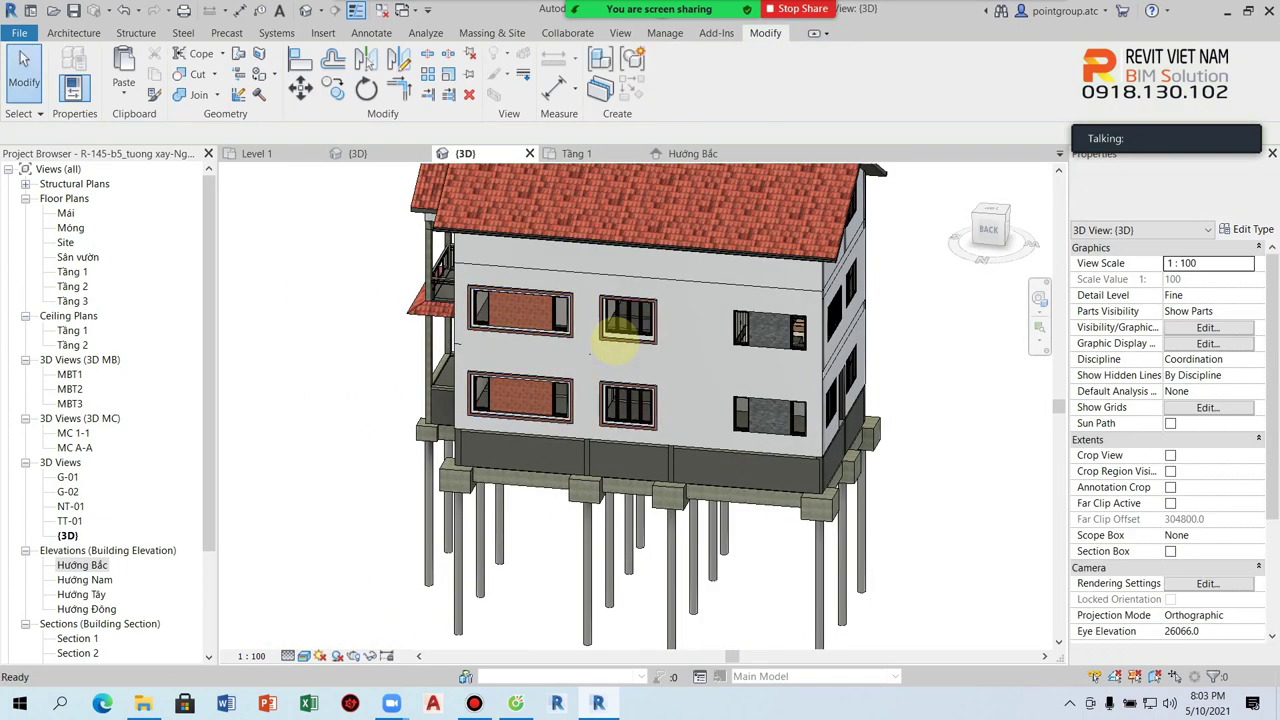
{"action": "mouse_move", "coordinate": [600, 343]}
{"action": "middle_mouse_down", "text": "shift"}
{"action": "mouse_move", "coordinate": [560, 398]}
{"action": "mouse_move", "coordinate": [677, 408]}
{"action": "mouse_move", "coordinate": [651, 563]}
{"action": "middle_mouse_up", "text": "shift"}
{"action": "scroll", "coordinate": [586, 443], "scroll_direction": "up", "scroll_amount": 3}
{"action": "scroll", "coordinate": [628, 343], "scroll_direction": "up", "scroll_amount": 3}
{"action": "middle_click_drag", "start_coordinate": [628, 343], "coordinate": [630, 340], "text": "shift"}
{"action": "left_click", "coordinate": [628, 338]}
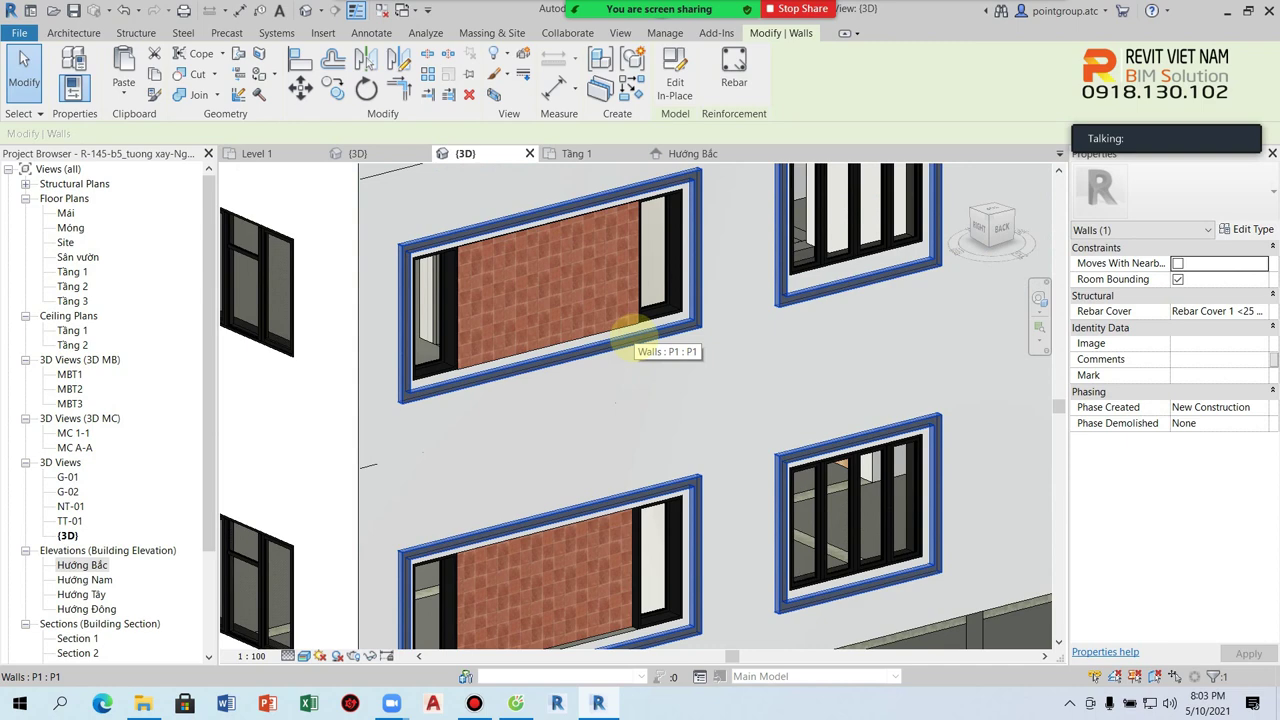
{"action": "key", "text": "Escape"}
{"action": "scroll", "coordinate": [650, 343], "scroll_direction": "down", "scroll_amount": 5}
{"action": "scroll", "coordinate": [610, 345], "scroll_direction": "up", "scroll_amount": 5}
- Set the selected facade window's Sill Height to 800 in the Properties palette
{"action": "left_click", "coordinate": [600, 350]}
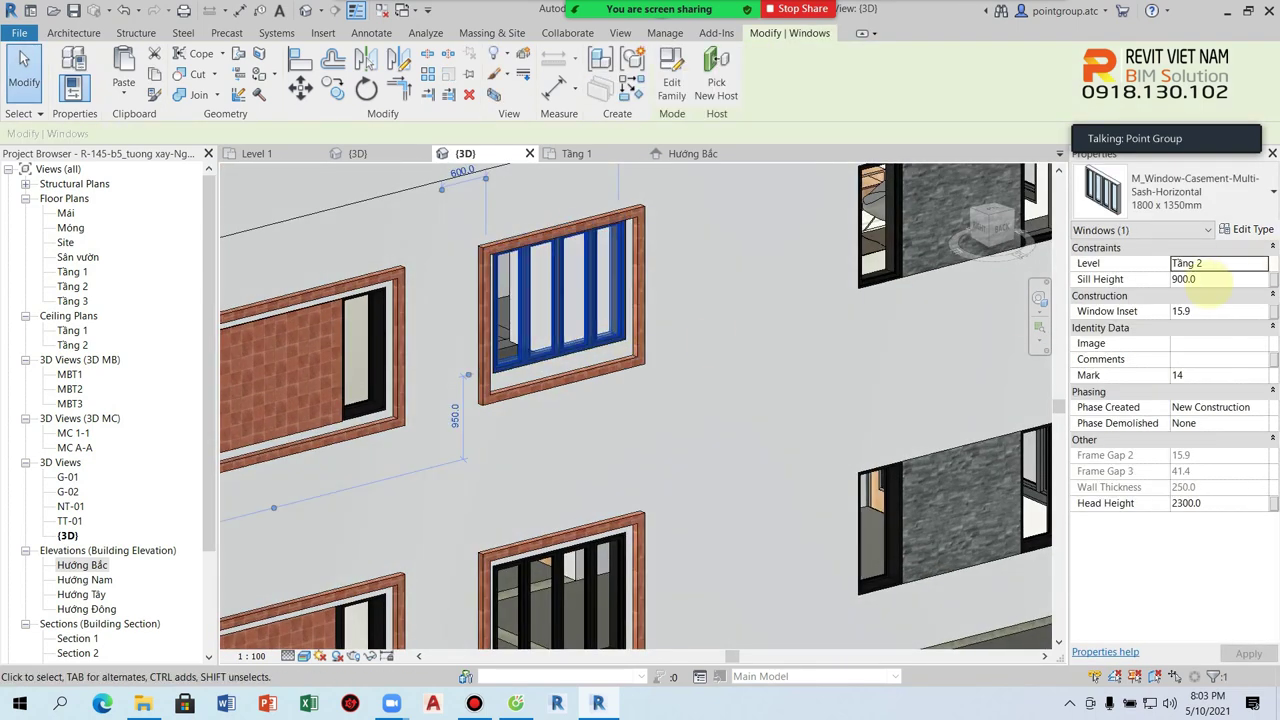
{"action": "left_click", "coordinate": [1205, 280]}
{"action": "type", "text": "8"}
{"action": "key", "text": "Return"}
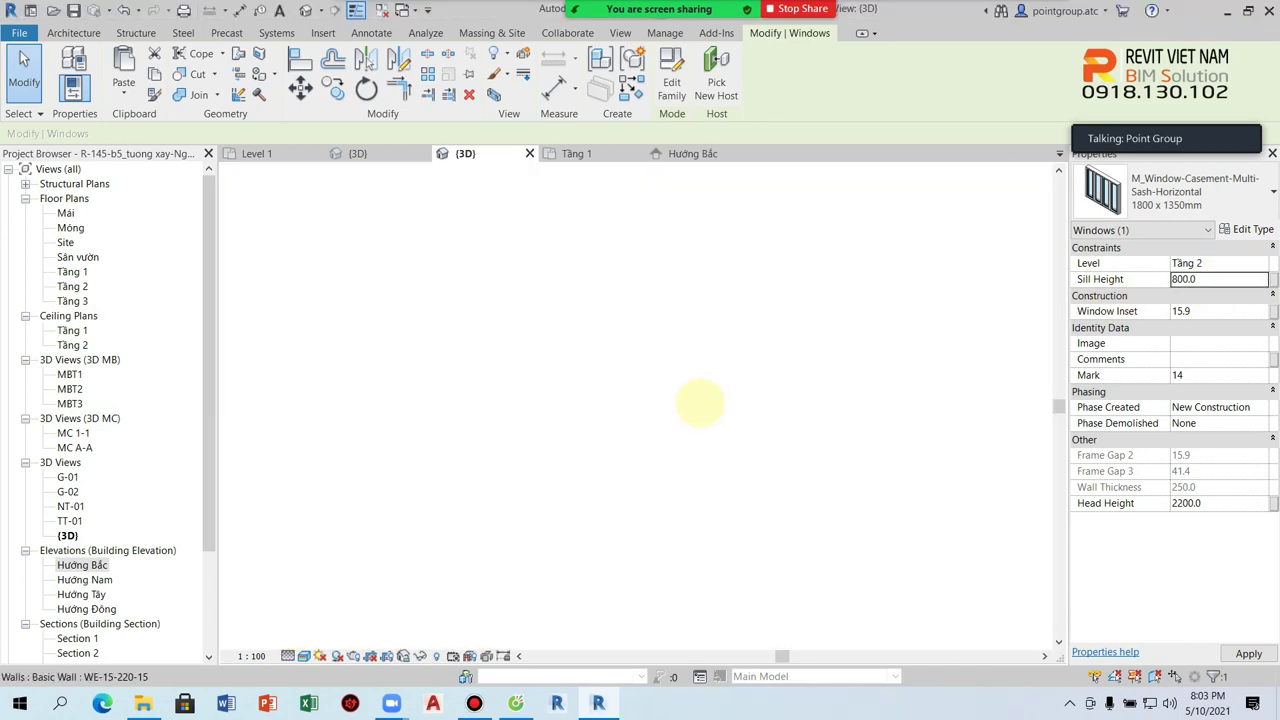
{"action": "key", "text": "Escape"}
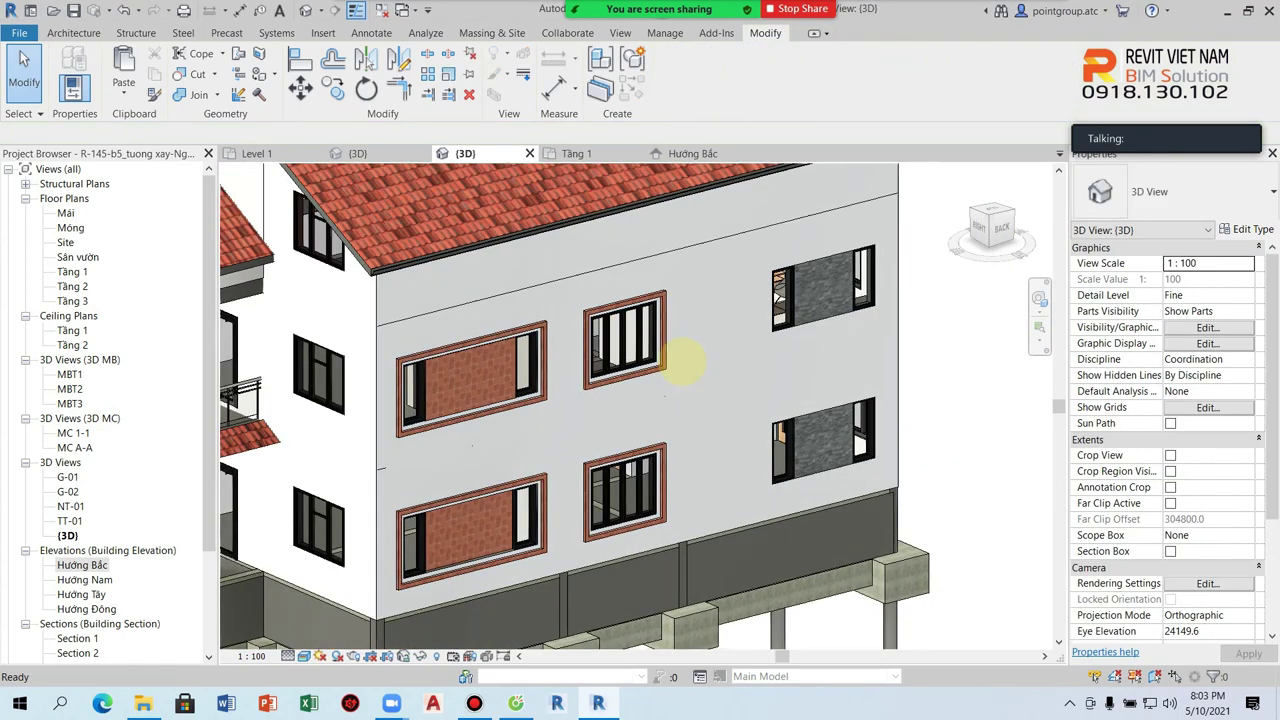
- Orbit out to show the whole house on its piles and the sample solid forms
{"action": "scroll", "coordinate": [683, 365], "scroll_direction": "down", "scroll_amount": 3}
{"action": "mouse_move", "coordinate": [676, 405]}
{"action": "middle_mouse_down", "text": "shift"}
{"action": "mouse_move", "coordinate": [731, 403]}
{"action": "mouse_move", "coordinate": [748, 445]}
{"action": "mouse_move", "coordinate": [757, 434]}
{"action": "mouse_move", "coordinate": [680, 480]}
{"action": "middle_mouse_up", "text": "shift"}
{"action": "scroll", "coordinate": [590, 390], "scroll_direction": "up", "scroll_amount": 4}
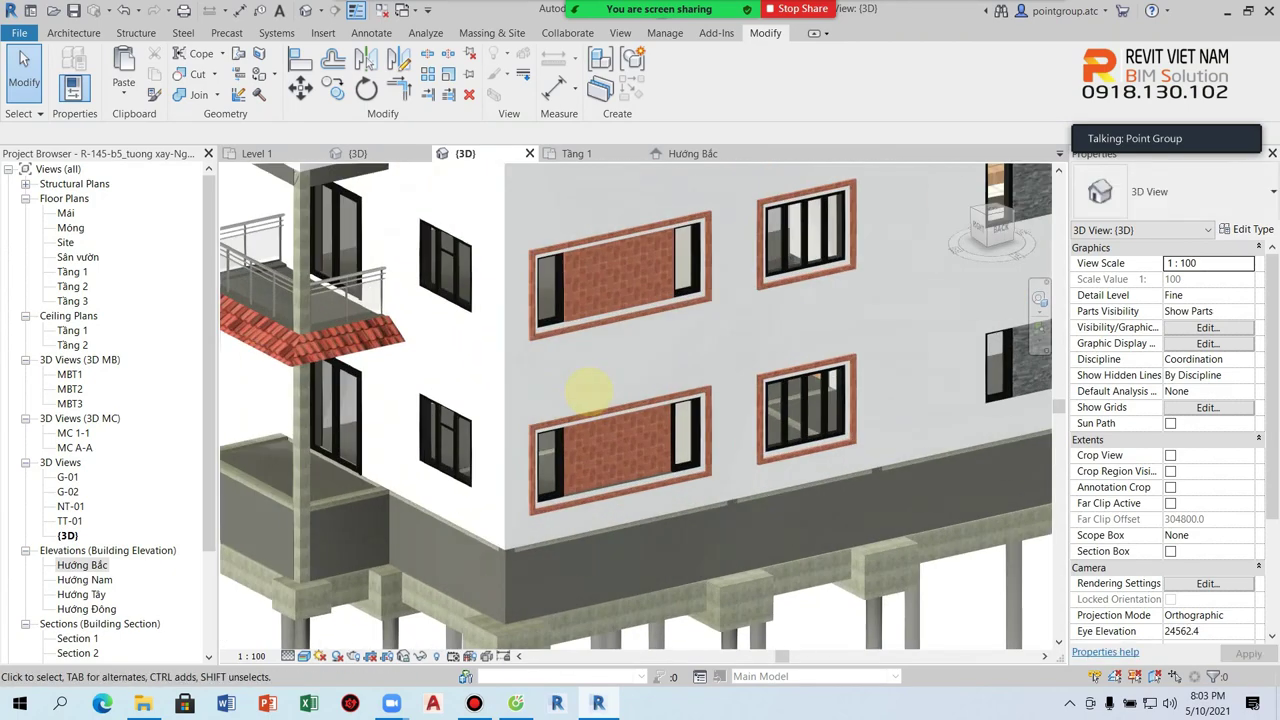
{"action": "scroll", "coordinate": [590, 390], "scroll_direction": "down", "scroll_amount": 2}
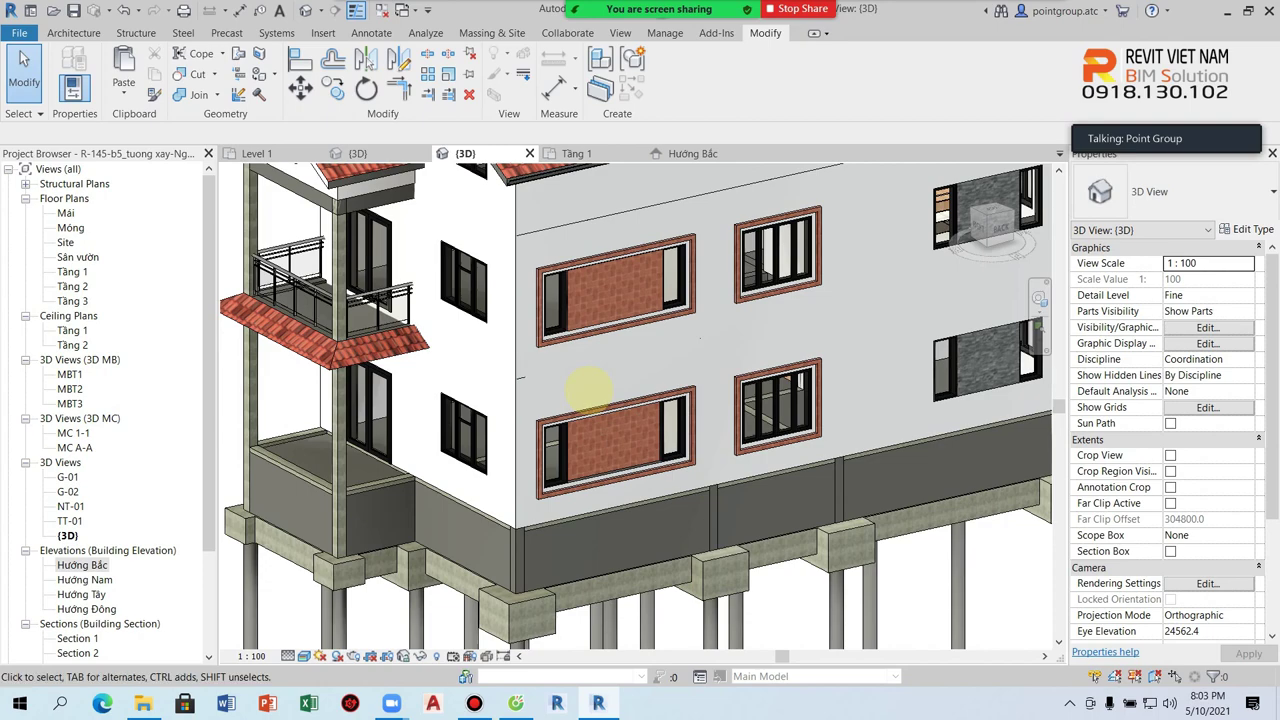
{"action": "scroll", "coordinate": [590, 390], "scroll_direction": "down", "scroll_amount": 2}
{"action": "scroll", "coordinate": [640, 372], "scroll_direction": "down", "scroll_amount": 2}
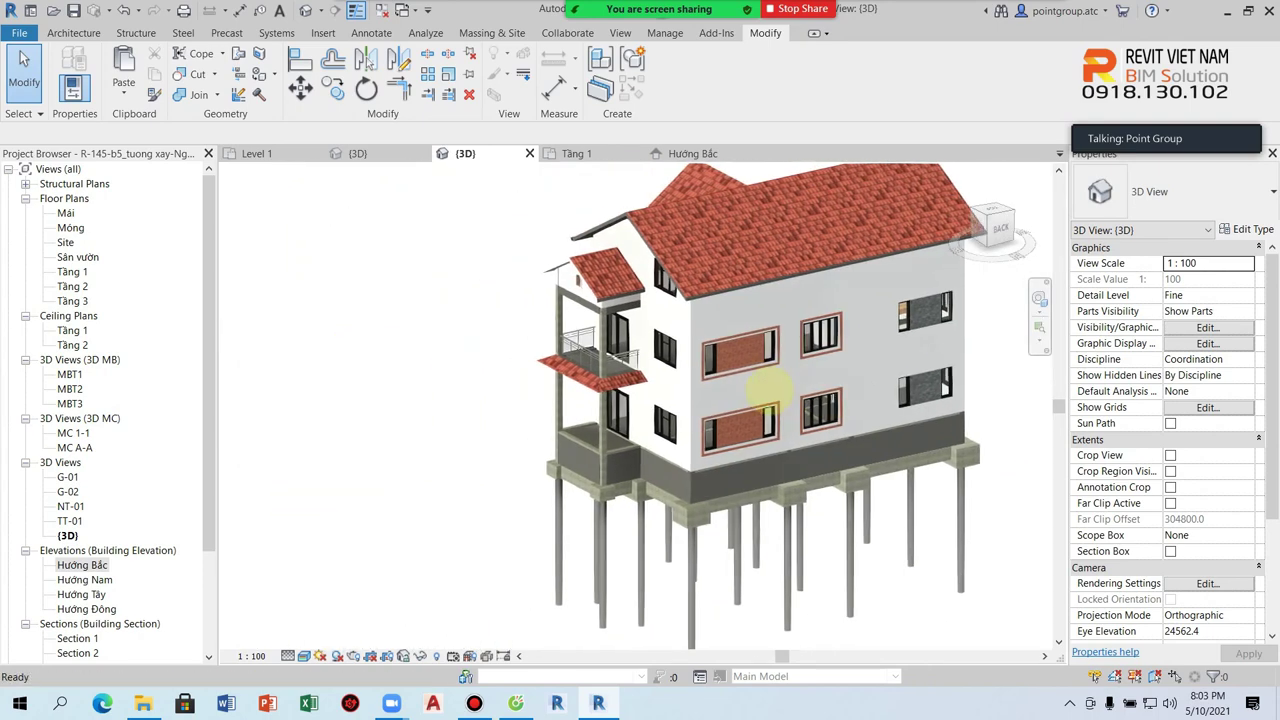
{"action": "mouse_move", "coordinate": [620, 480]}
{"action": "middle_mouse_down", "text": "shift"}
{"action": "mouse_move", "coordinate": [420, 397]}
{"action": "mouse_move", "coordinate": [745, 370]}
{"action": "middle_mouse_up", "text": "shift"}
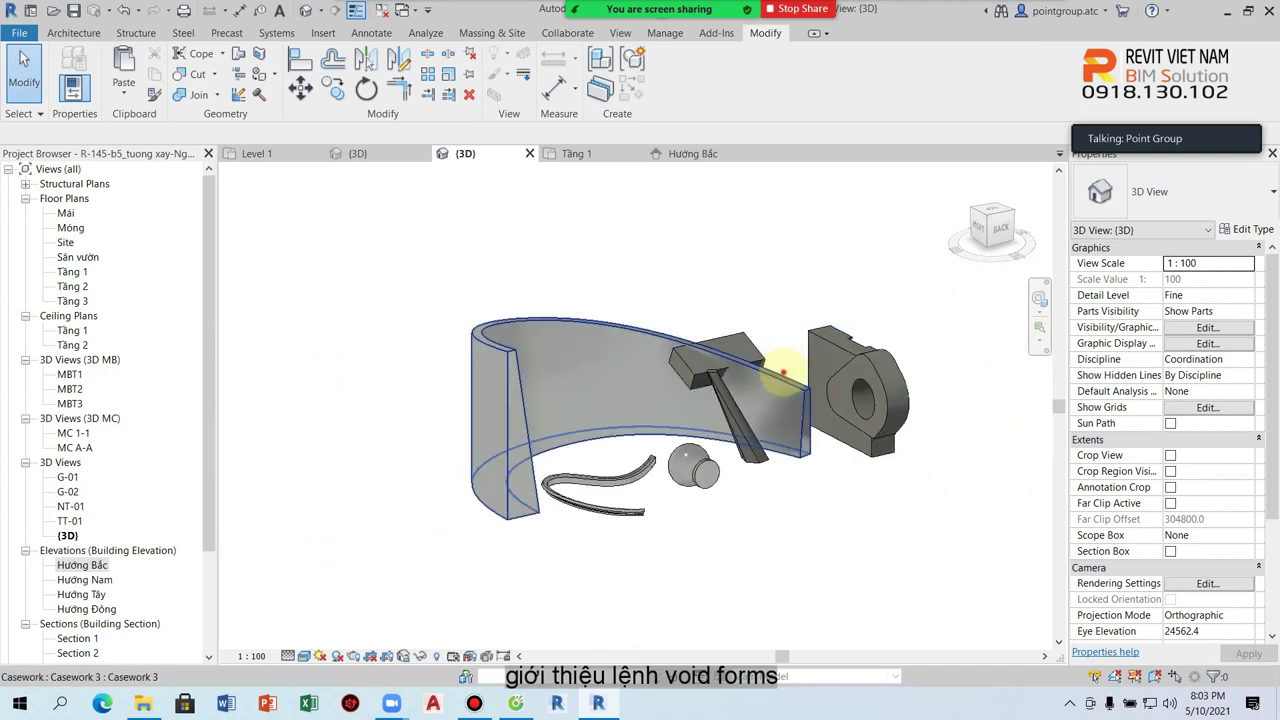
- Select the curved wall sample and enter the In-Place Editor on its casework model
{"action": "left_click", "coordinate": [777, 368]}
{"action": "scroll", "coordinate": [520, 357], "scroll_direction": "up", "scroll_amount": 3}
{"action": "scroll", "coordinate": [518, 357], "scroll_direction": "up", "scroll_amount": 2}
{"action": "scroll", "coordinate": [518, 357], "scroll_direction": "down", "scroll_amount": 1}
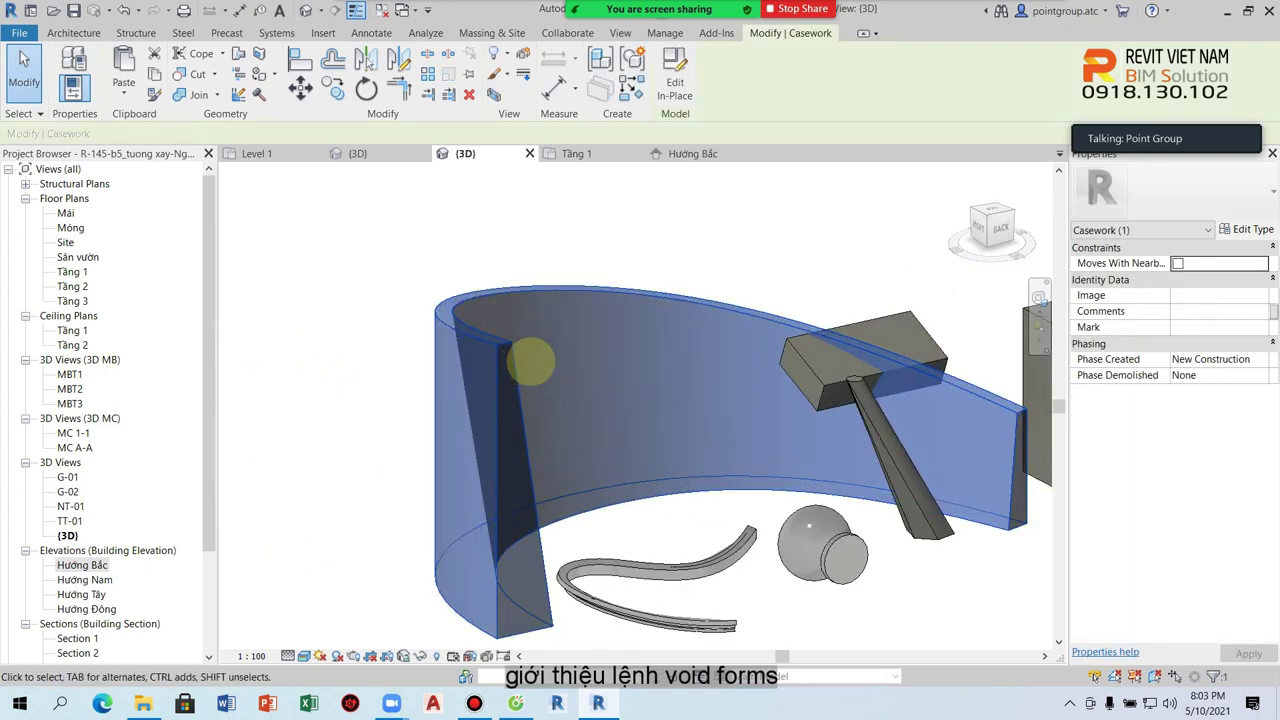
{"action": "scroll", "coordinate": [484, 362], "scroll_direction": "down", "scroll_amount": 2}
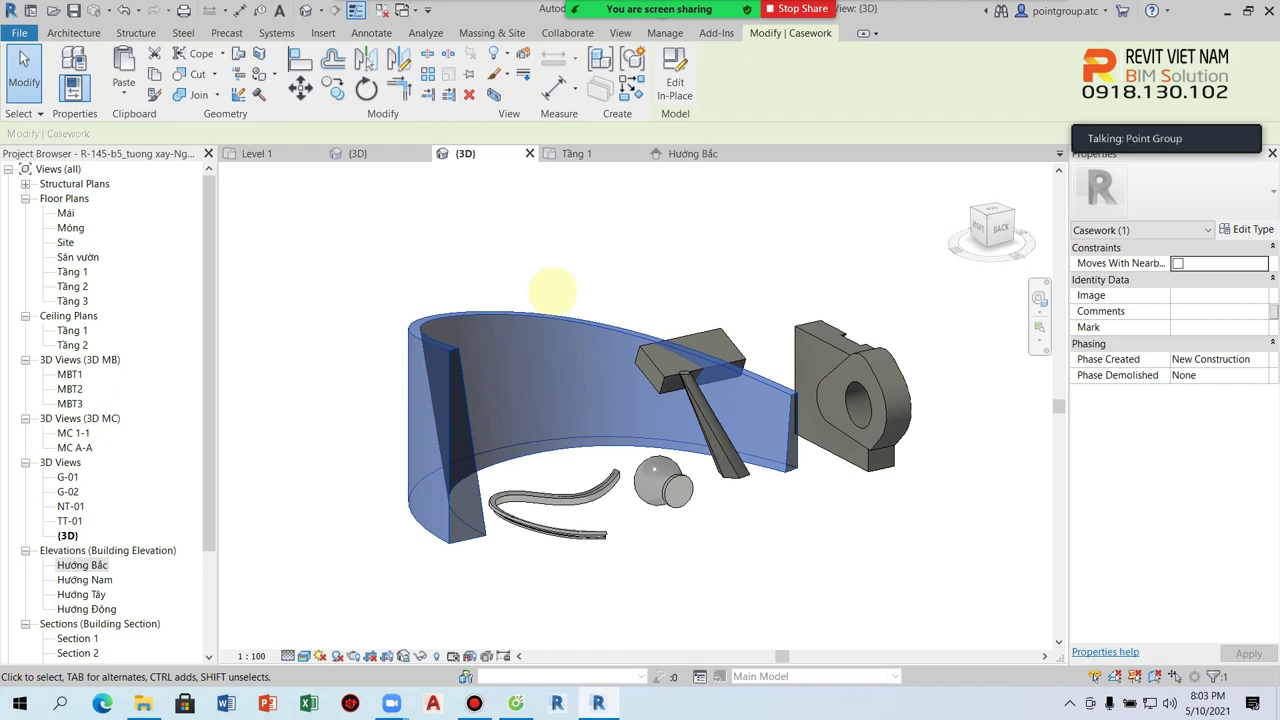
{"action": "double_click", "coordinate": [575, 325]}
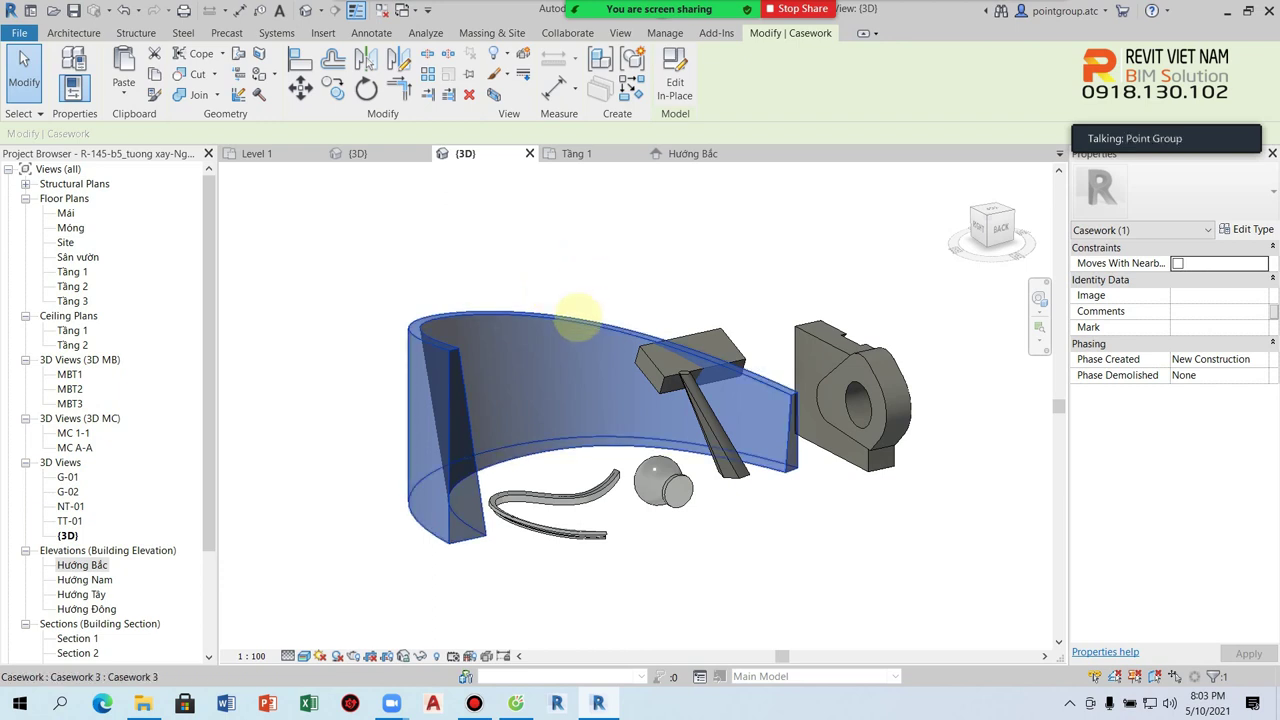
{"action": "left_click", "coordinate": [368, 262]}
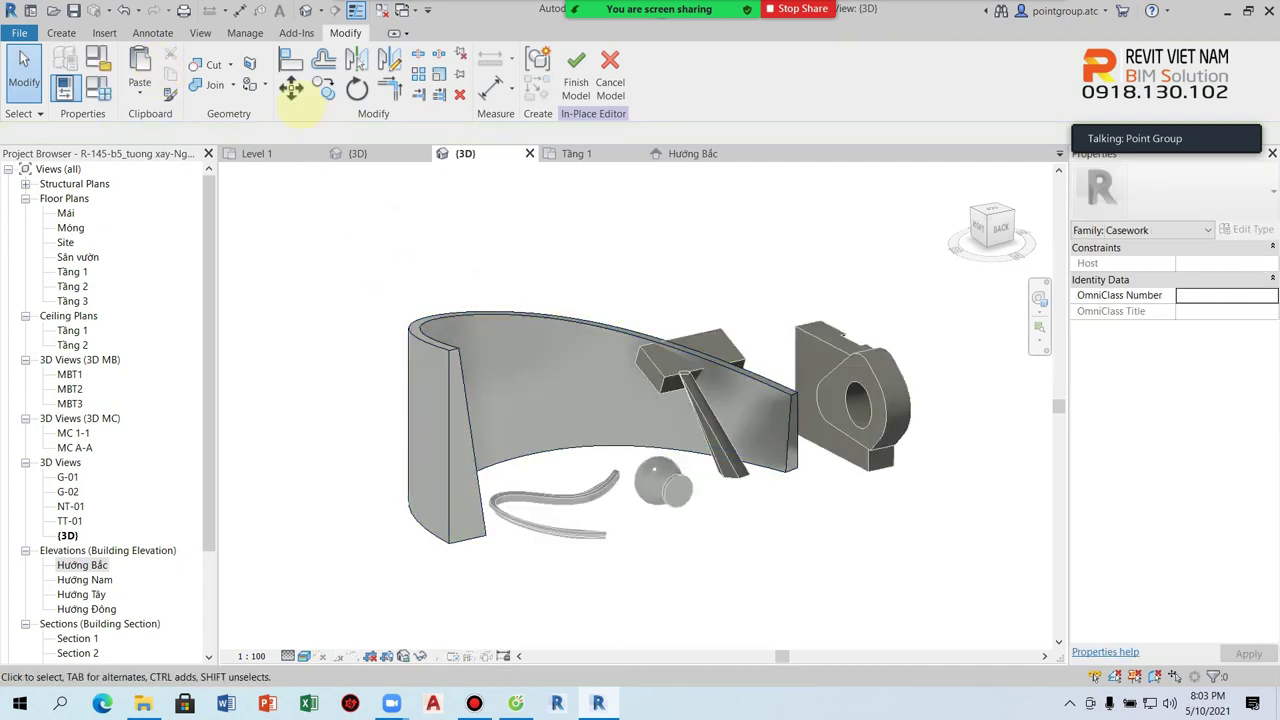
- Review the void form types in the Create tab's Void Forms dropdown, then close it
{"action": "left_click", "coordinate": [61, 33]}
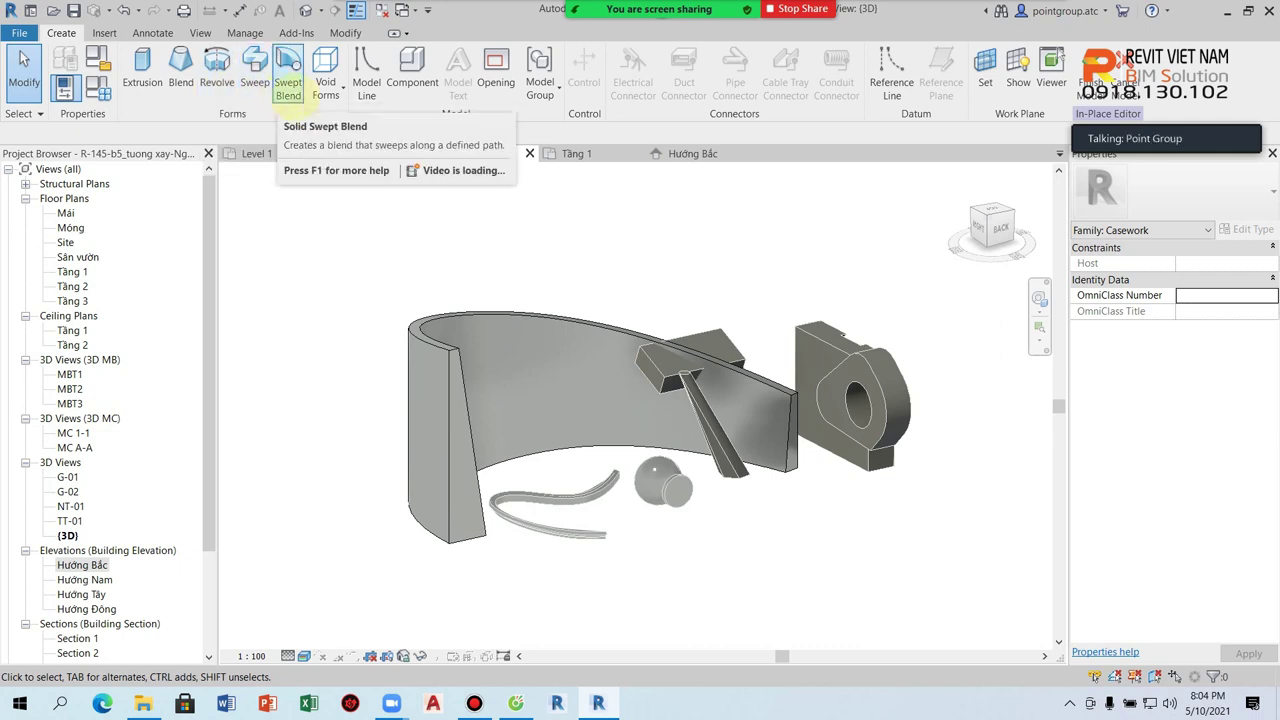
{"action": "left_click", "coordinate": [331, 99]}
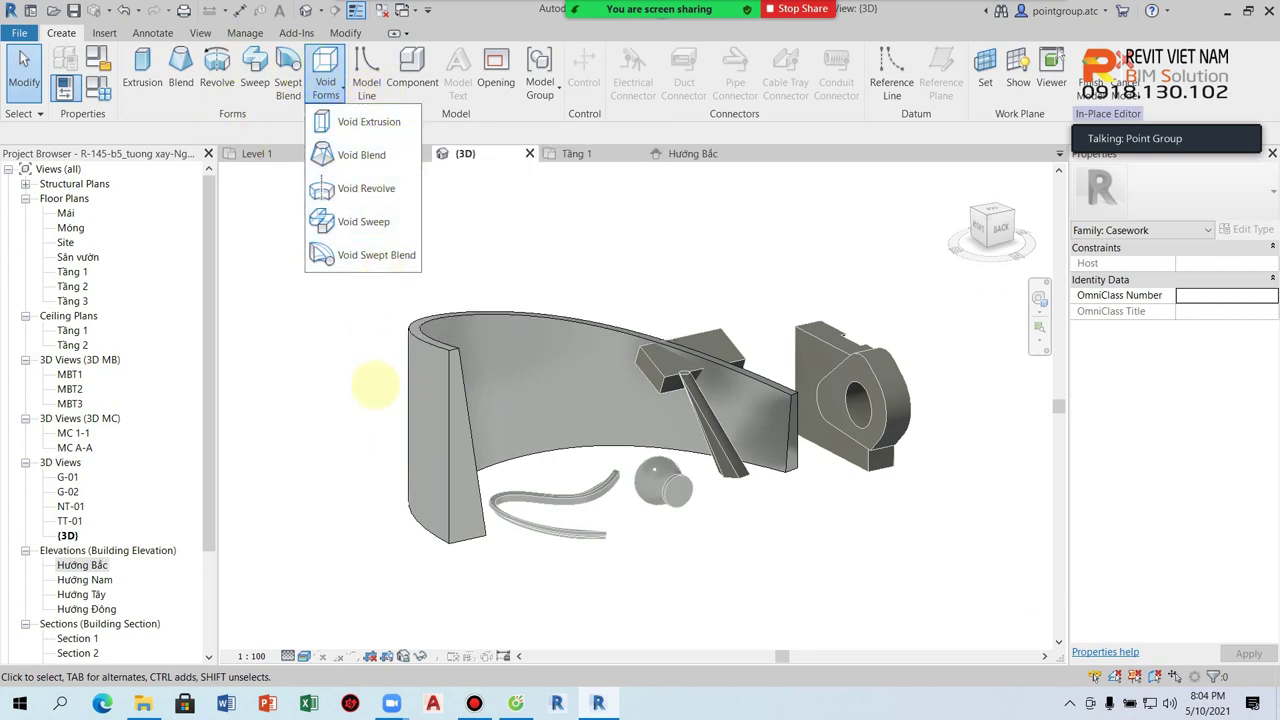
{"action": "left_click", "coordinate": [383, 430]}
{"action": "scroll", "coordinate": [620, 335], "scroll_direction": "down", "scroll_amount": 2}
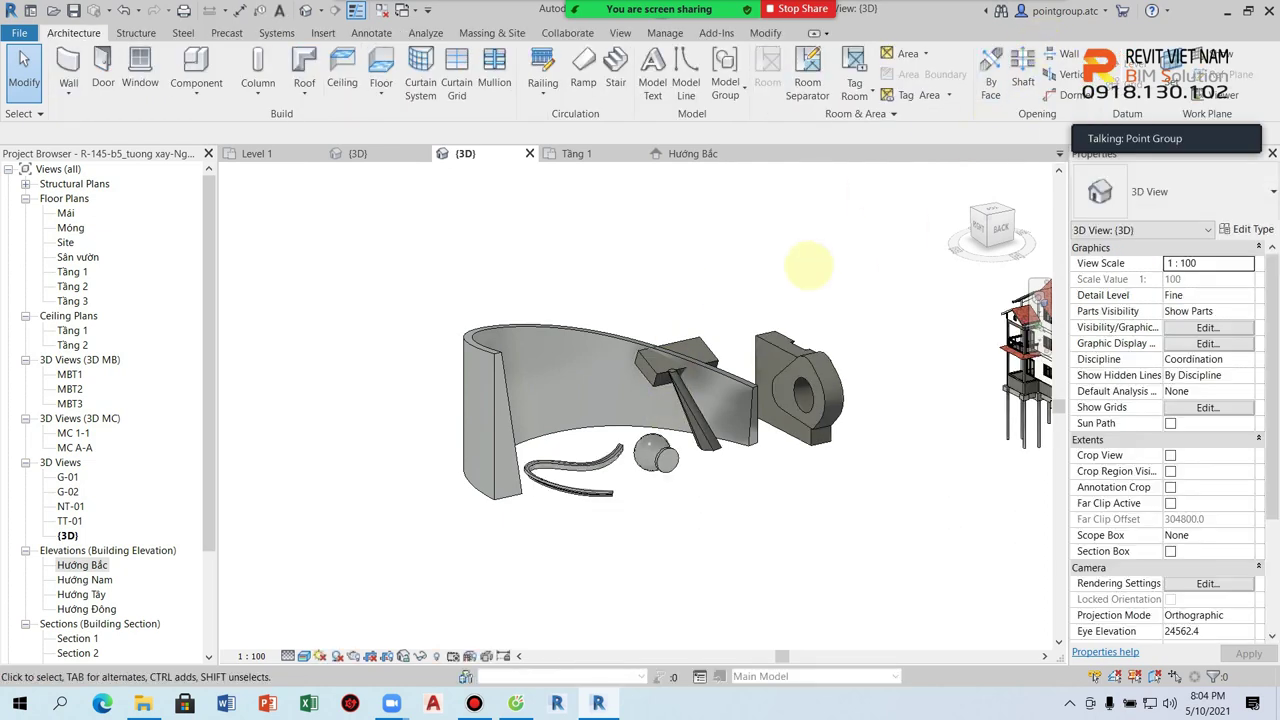
{"action": "scroll", "coordinate": [677, 335], "scroll_direction": "down", "scroll_amount": 2}
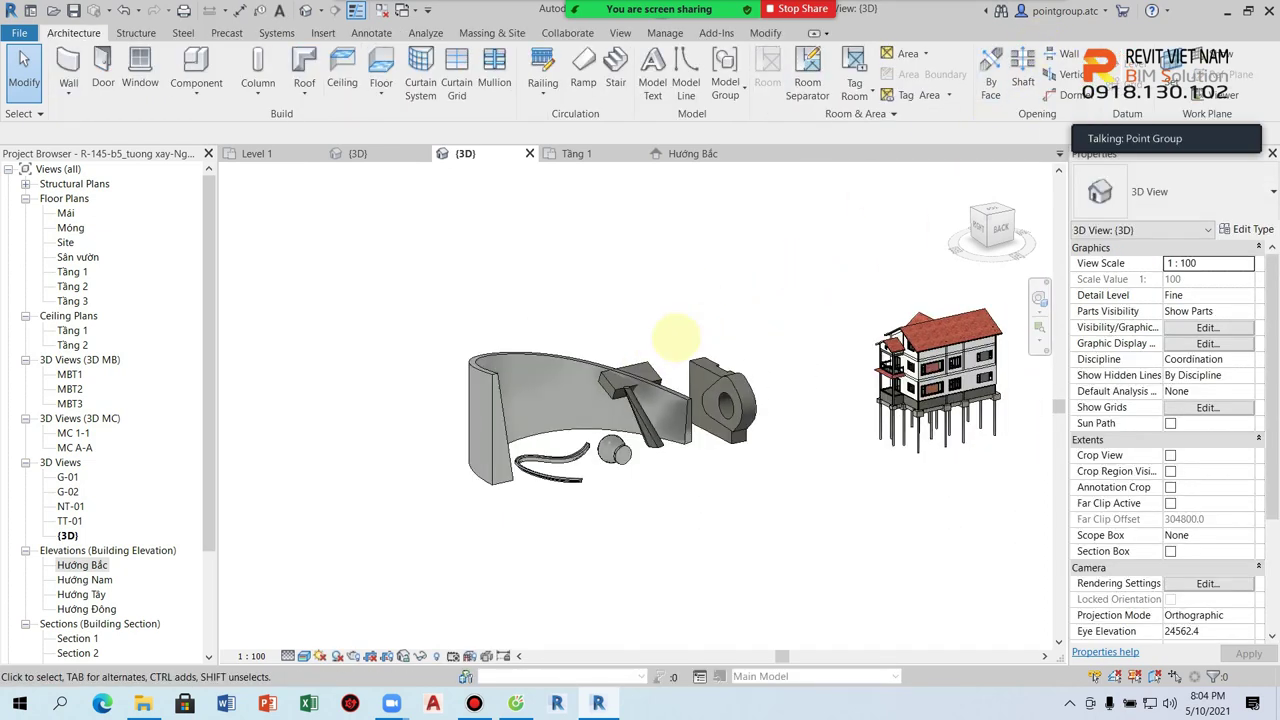